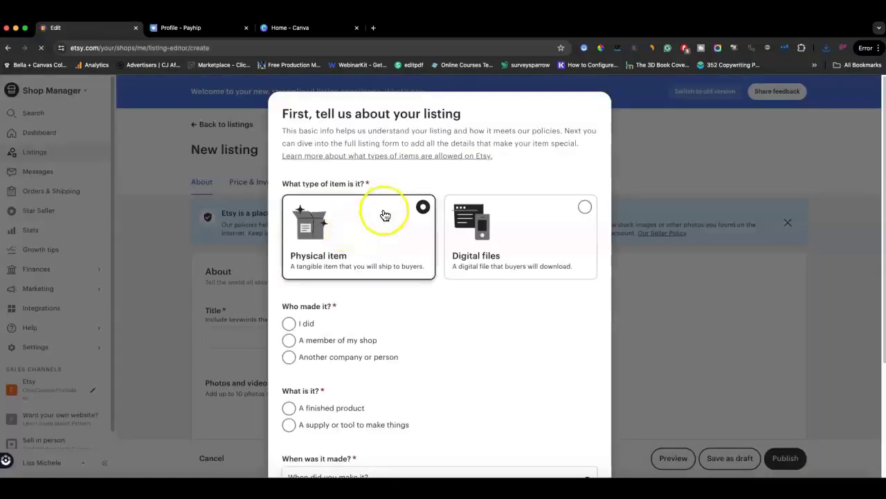
# Define the new listing as Digital files, made by I did, a finished product, Made To Order, and continue to the listing form.
pyautogui.click(564, 211)
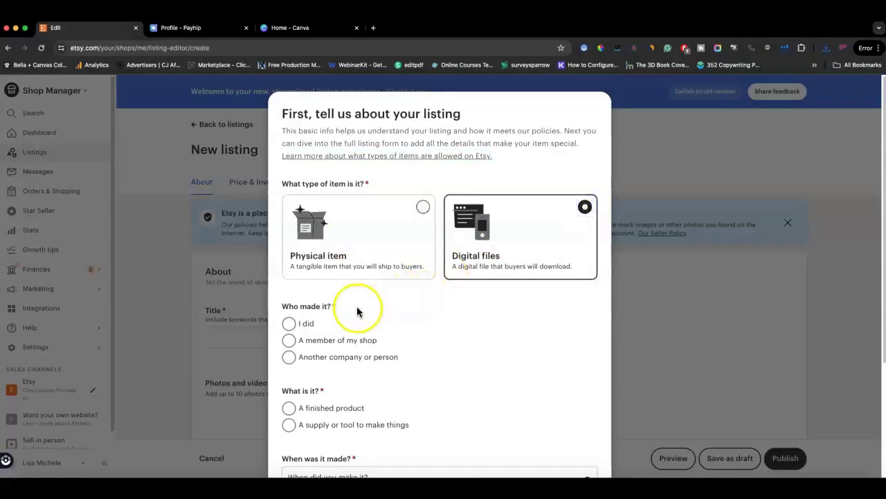
pyautogui.scroll(-1, 360, 306)
pyautogui.click(290, 319)
pyautogui.scroll(-5, 374, 326)
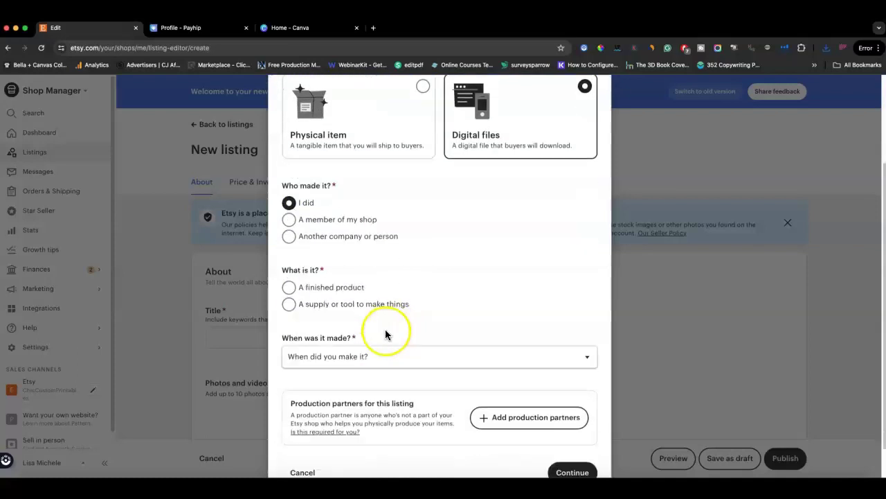
pyautogui.click(291, 265)
pyautogui.click(446, 335)
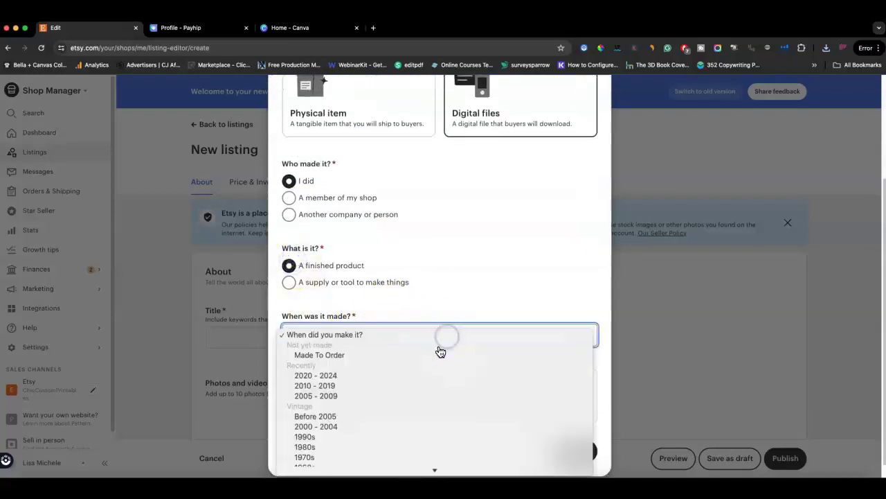
pyautogui.click(437, 355)
pyautogui.click(569, 451)
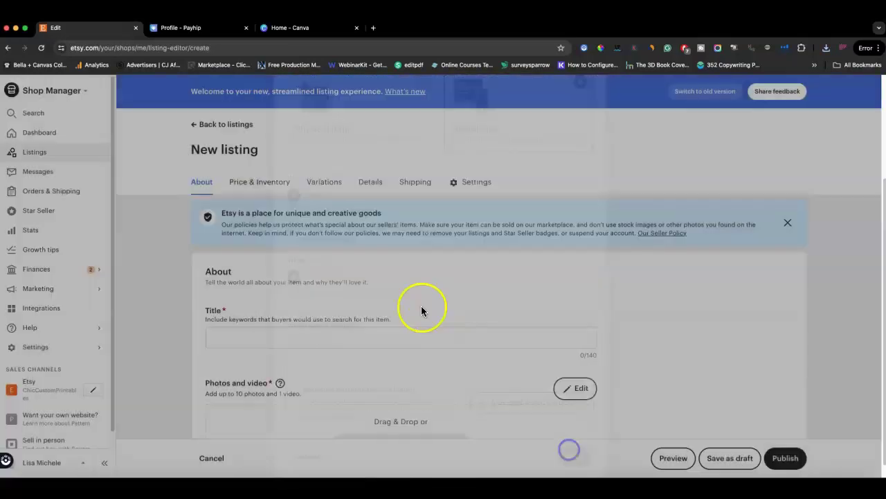
# Enter the listing title "Self Concept Workbook, Self Help Journal".
pyautogui.scroll(-2, 399, 305)
pyautogui.click(359, 270)
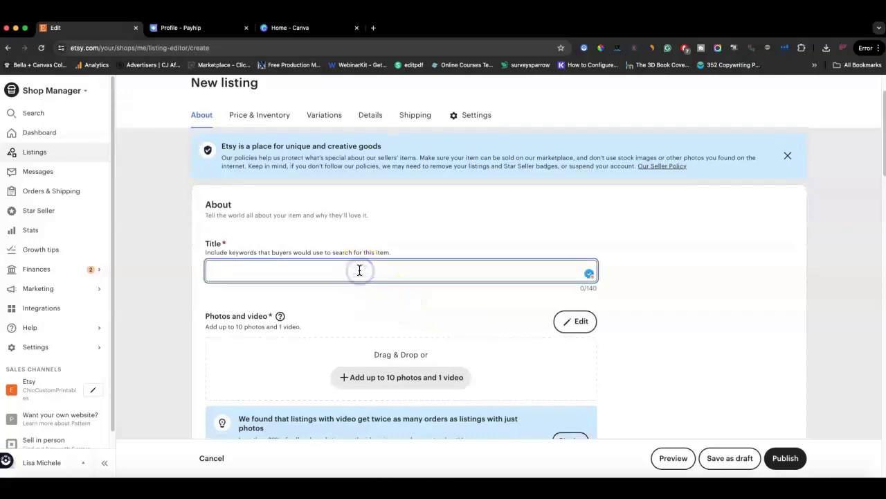
pyautogui.write('Self Concept Workbook')
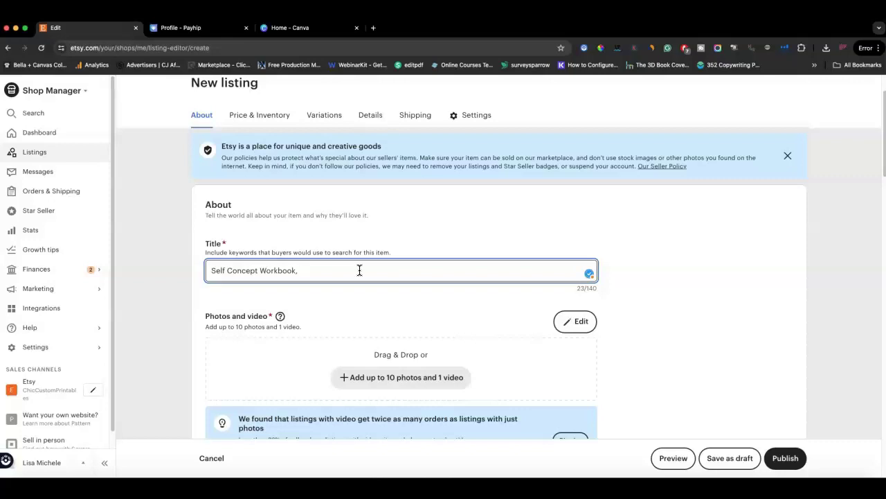
pyautogui.write(', Self Hal')
pyautogui.press('BackSpace')
pyautogui.write('elp Journal')
pyautogui.click(653, 277)
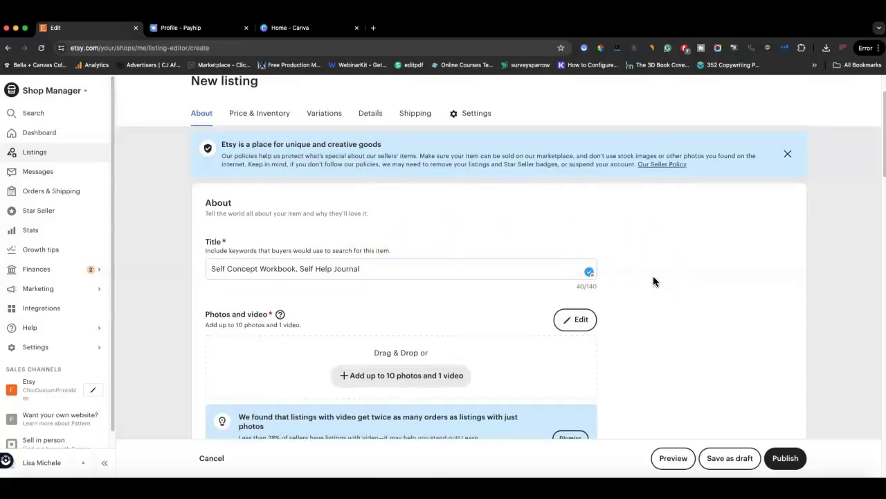
# Upload THE SELF-CONCEPT WORKBOOK-min.pdf (1).png from Downloads as the first listing photo.
pyautogui.scroll(-2, 632, 296)
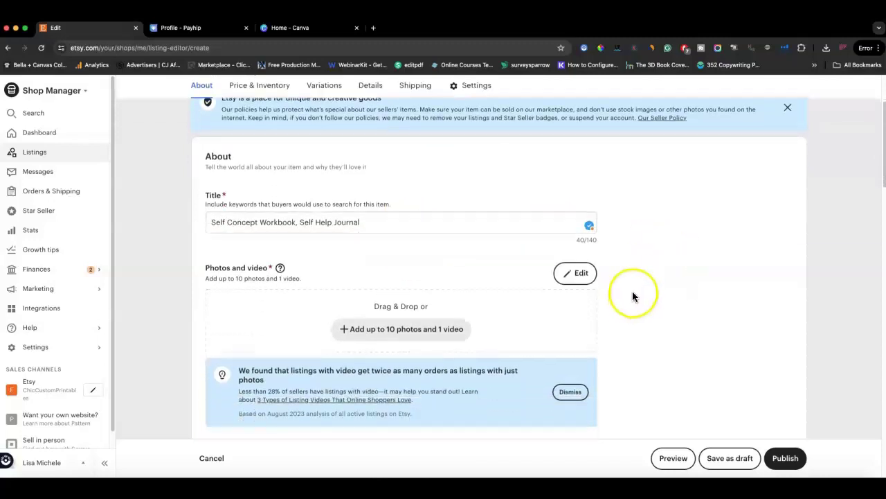
pyautogui.scroll(-2, 573, 295)
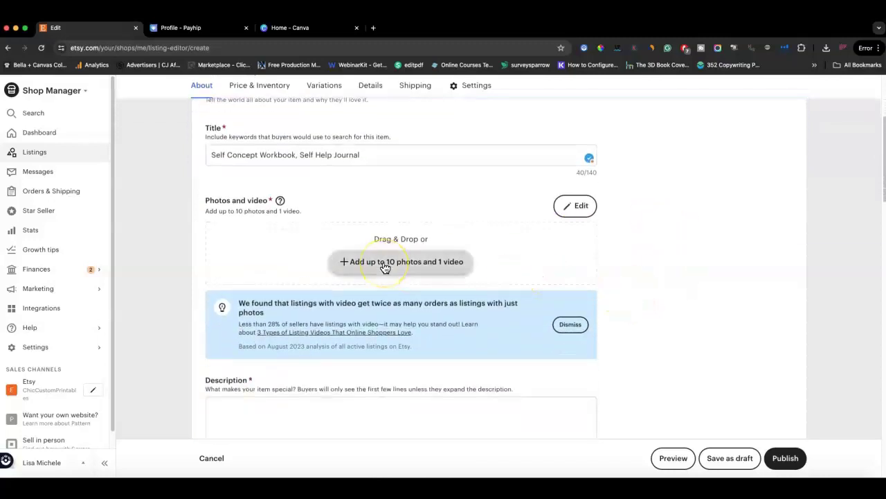
pyautogui.click(427, 266)
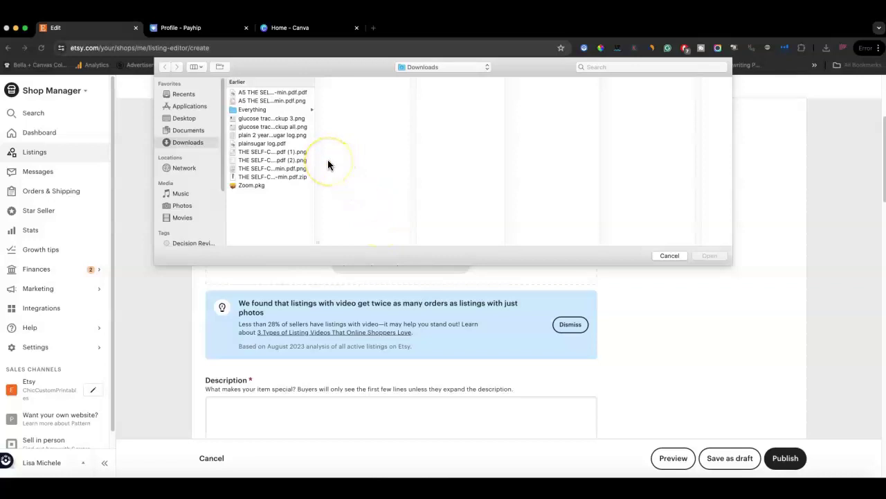
pyautogui.click(678, 256)
pyautogui.click(395, 262)
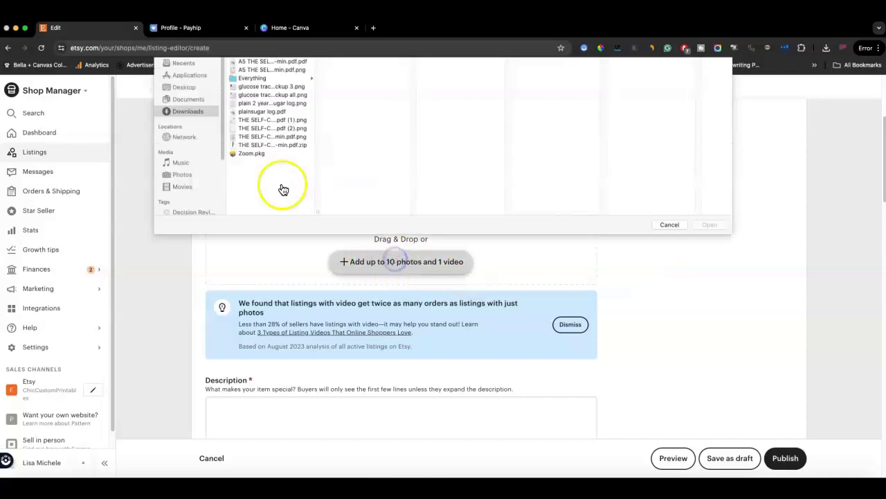
pyautogui.click(270, 151)
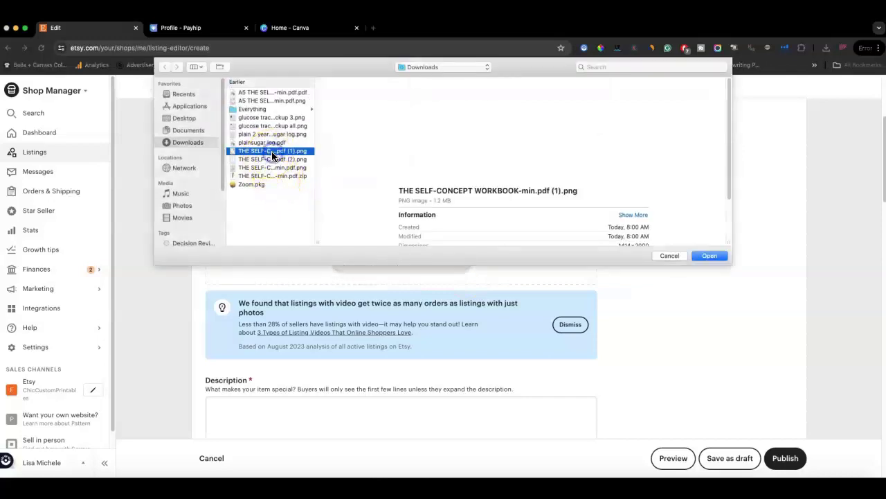
pyautogui.click(707, 255)
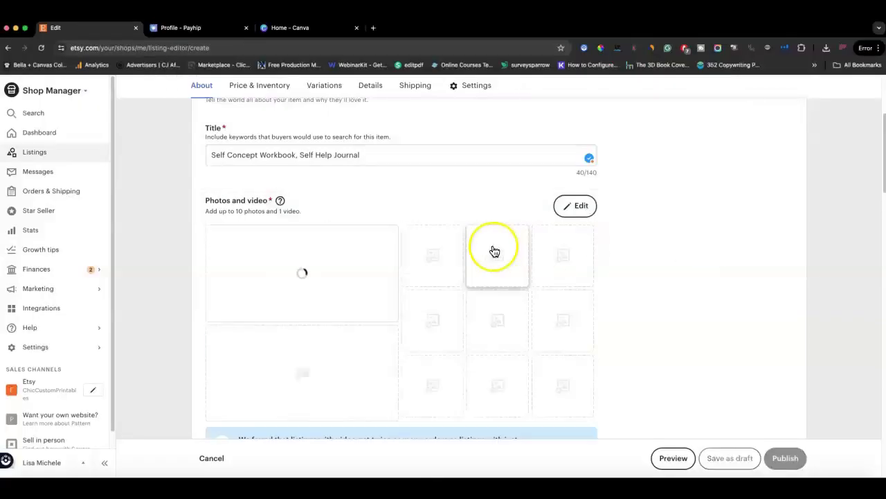
# Add THE SELF-CONCEPT WORKBOOK-min.pdf (2).png from Downloads as the second listing photo.
pyautogui.click(430, 255)
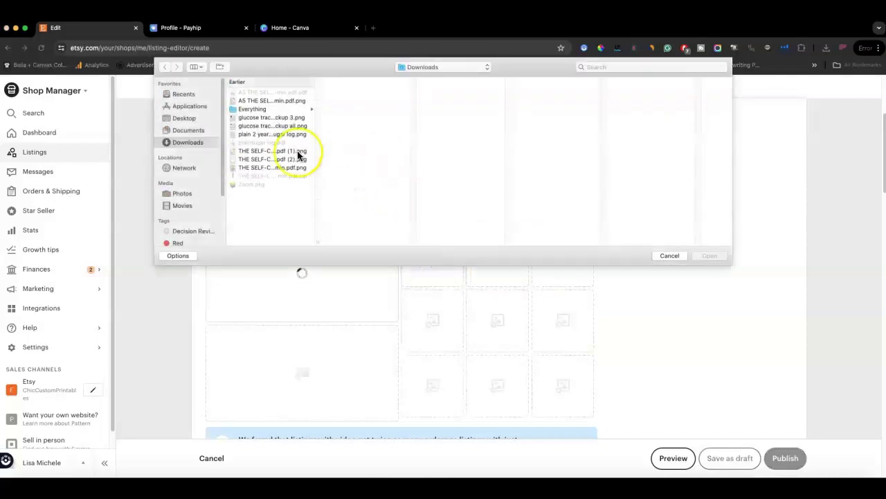
pyautogui.click(260, 160)
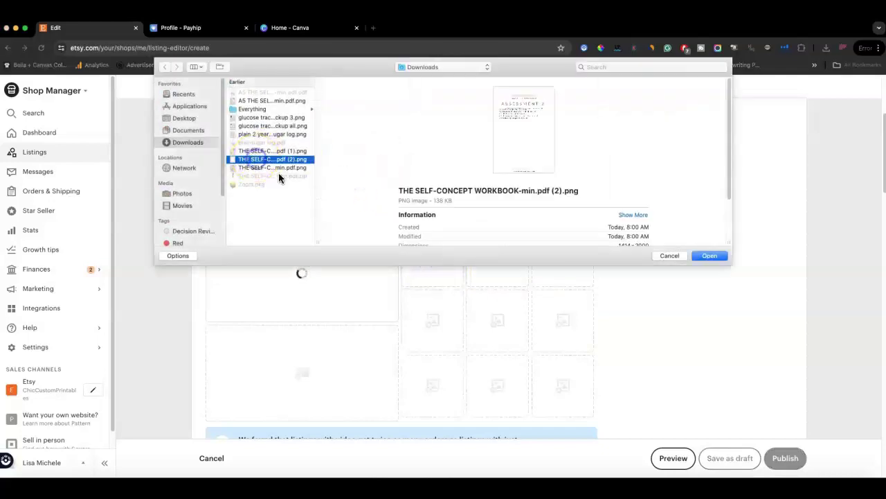
pyautogui.click(717, 255)
# Add the A5 self-concept workbook cover PNG from Downloads and move it to the primary photo position.
pyautogui.click(569, 262)
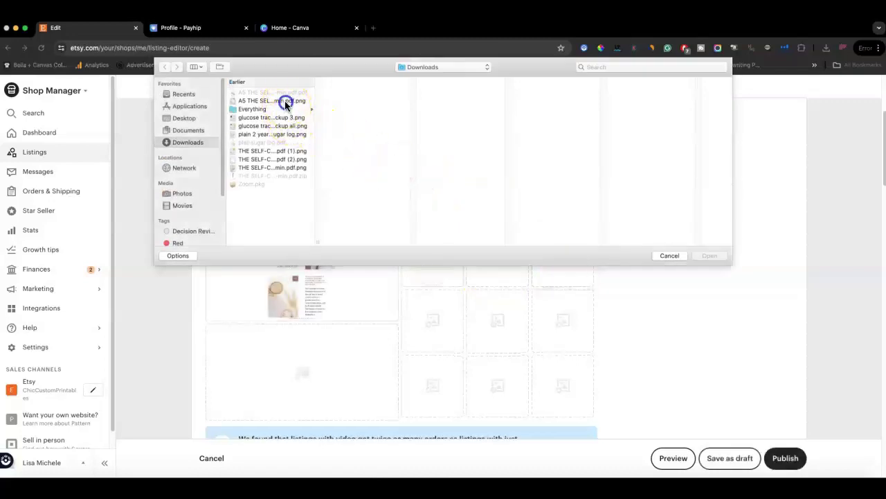
pyautogui.click(287, 101)
pyautogui.click(711, 257)
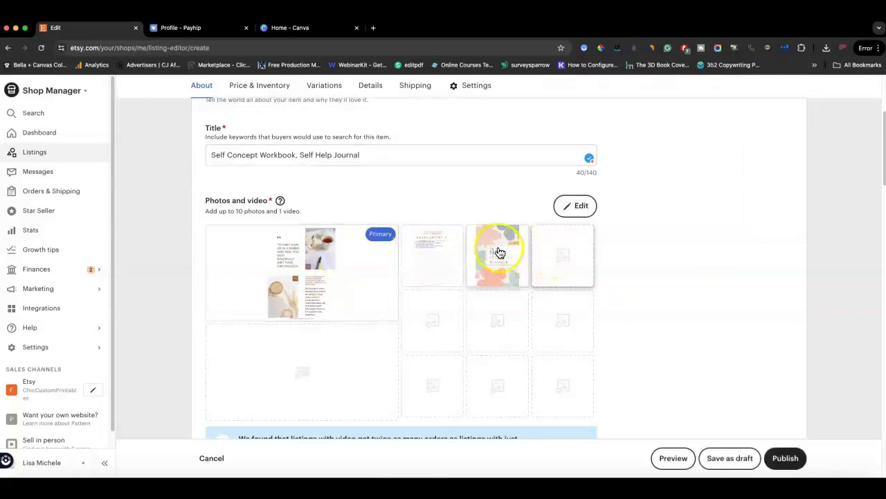
pyautogui.moveTo(505, 248); pyautogui.dragTo(302, 275)
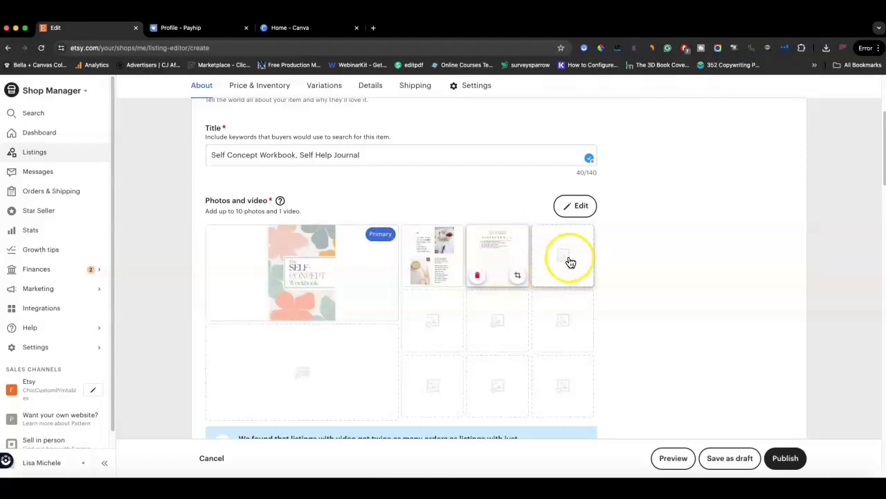
# Write "Self Concept Workbook" and "Great for coaches and entrepreneurs" as the description's first two lines, followed by a blank line.
pyautogui.scroll(-1, 617, 264)
pyautogui.scroll(-5, 623, 270)
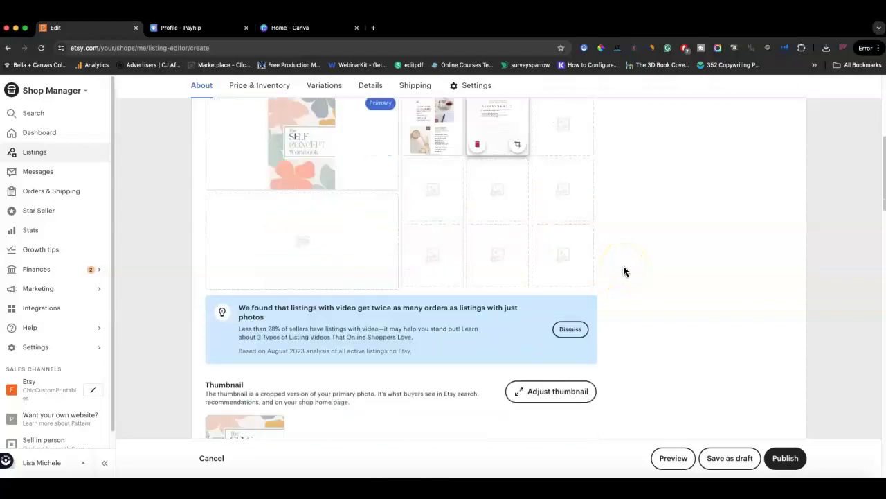
pyautogui.scroll(-3, 625, 267)
pyautogui.click(481, 270)
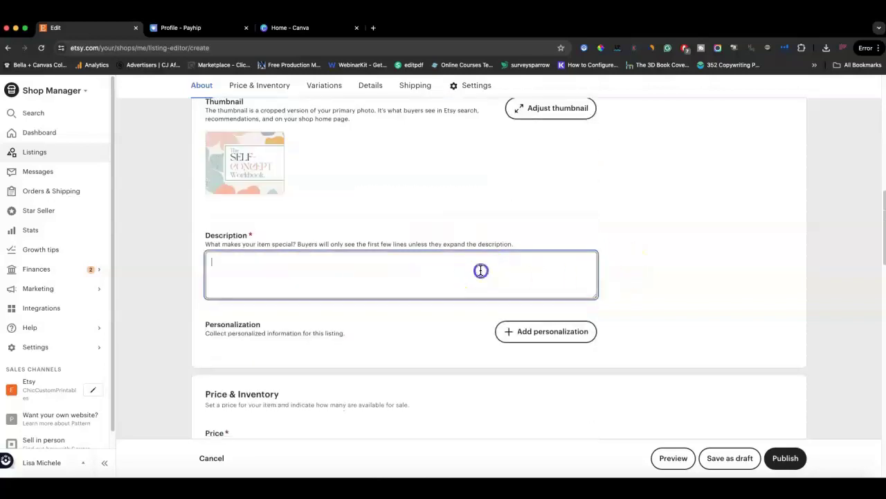
pyautogui.write('Self')
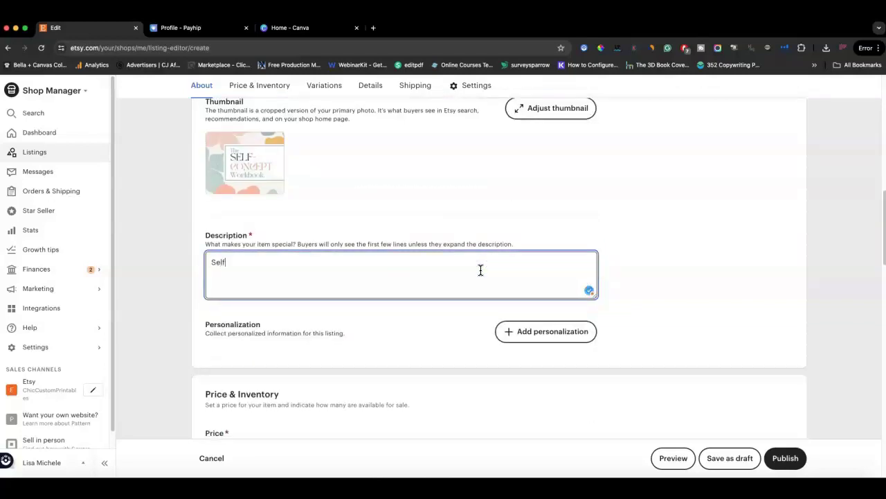
pyautogui.write(' Concept Woorrkbook')
pyautogui.press('Return')
pyautogui.write('Great for coach')
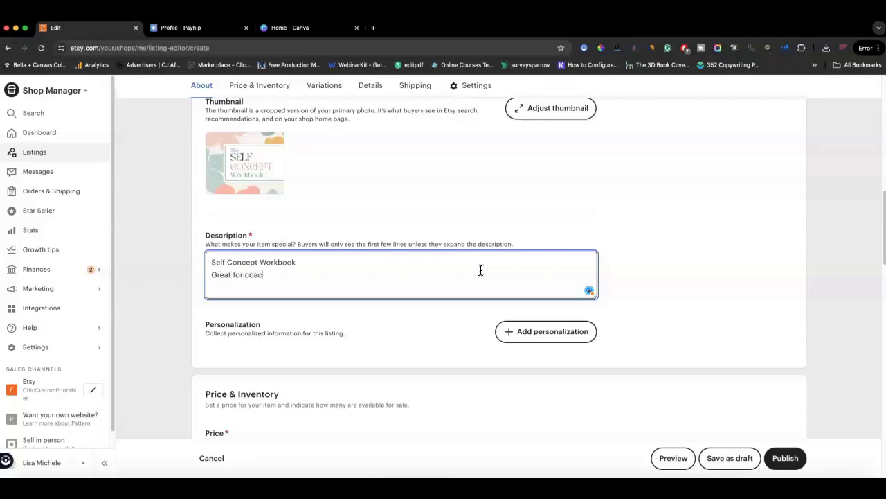
pyautogui.press('BackSpace')
pyautogui.press('BackSpace')
pyautogui.press('BackSpace')
pyautogui.press('BackSpace')
pyautogui.press('BackSpace')
pyautogui.write('ches and entrepreneurs')
pyautogui.press('Return')
pyautogui.press('Return')
pyautogui.press('Return')
pyautogui.press('BackSpace')
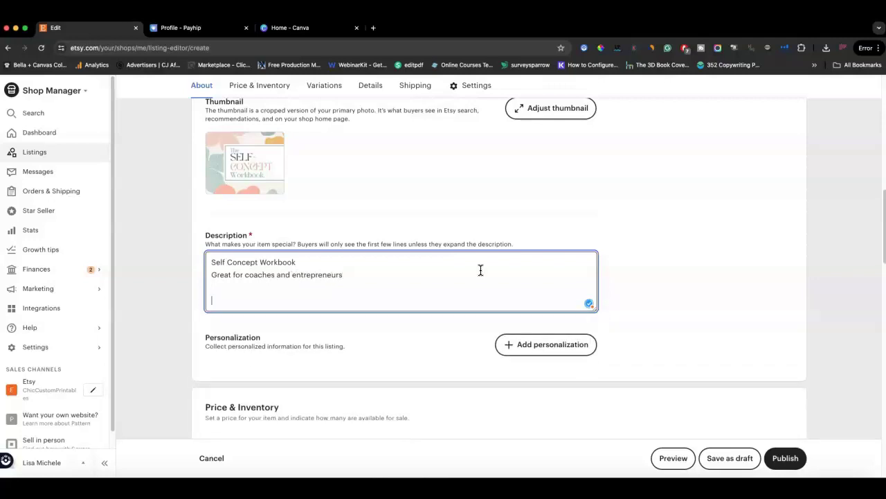
# Add the lines "8.5 x 11" and "PDF format" to the description, followed by blank lines.
pyautogui.write('8.5 x 11')
pyautogui.press('Return')
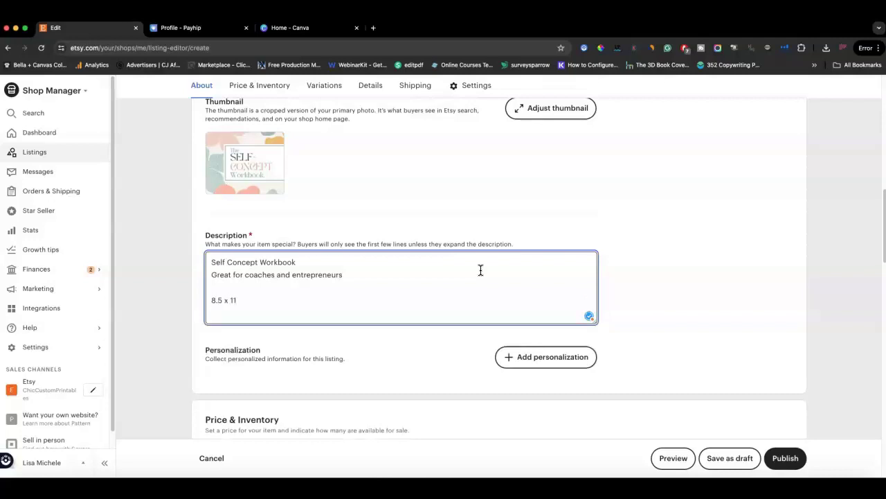
pyautogui.write('PDF forma')
pyautogui.press('Return')
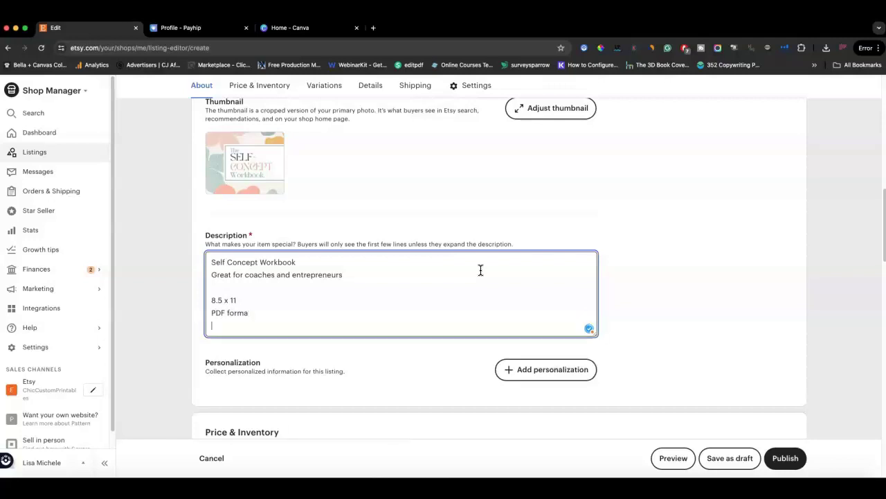
pyautogui.write('t')
pyautogui.press('Return')
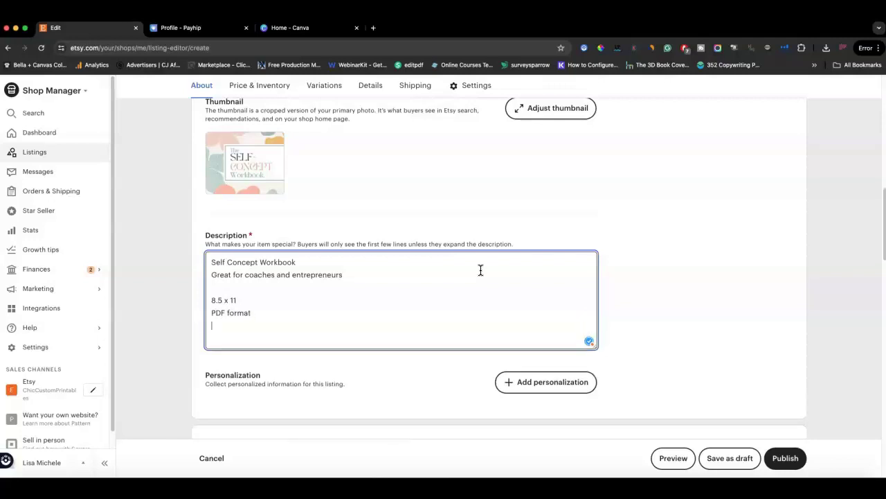
pyautogui.click(275, 315)
pyautogui.click(286, 328)
pyautogui.press('Return')
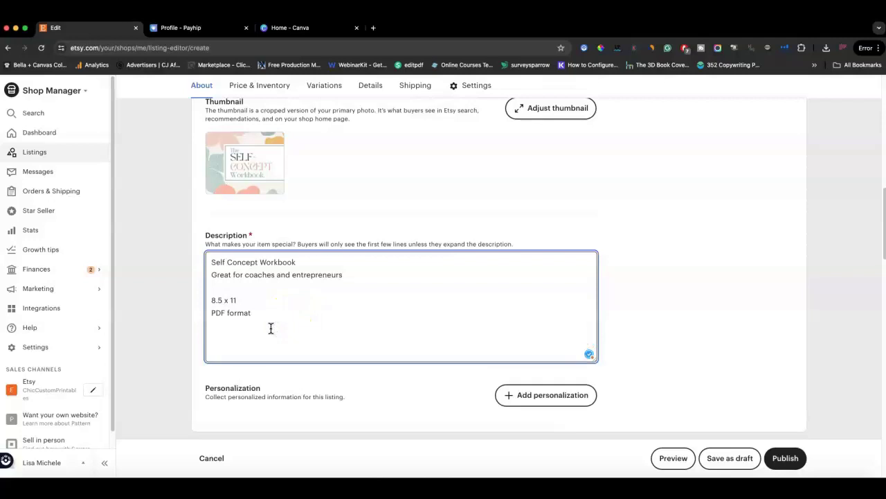
pyautogui.click(287, 321)
pyautogui.scroll(1, 290, 325)
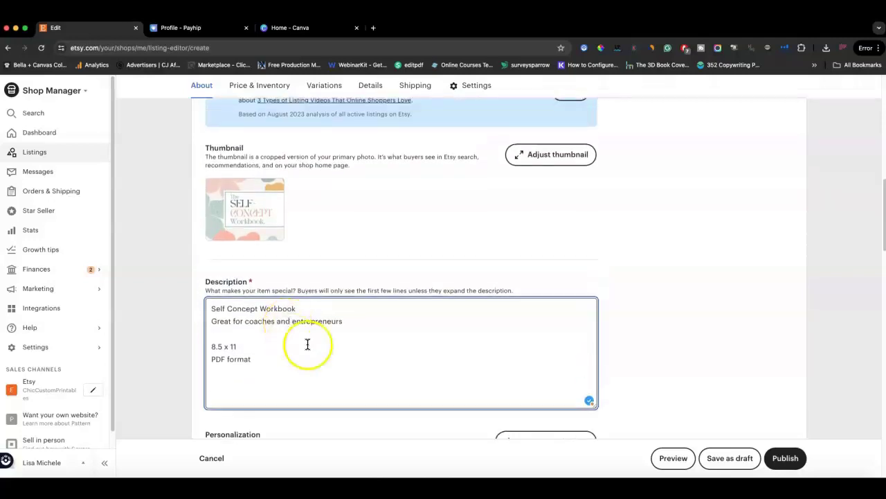
pyautogui.scroll(-1, 334, 351)
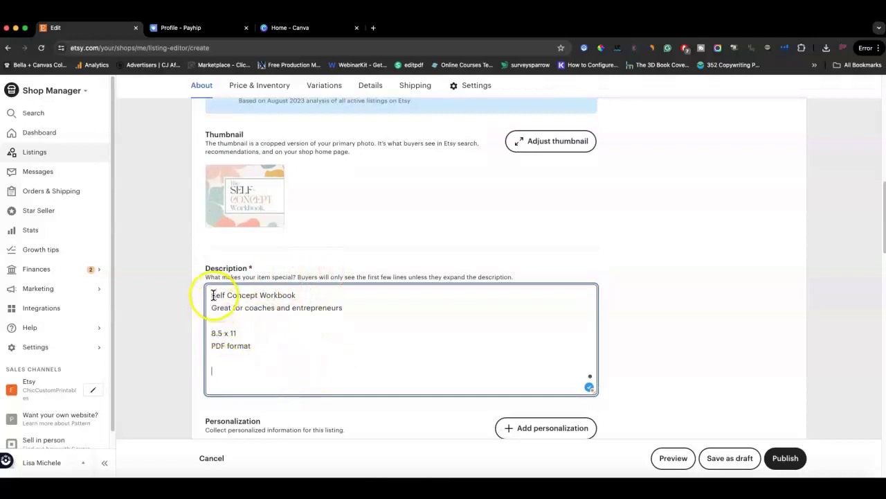
pyautogui.moveTo(212, 294); pyautogui.dragTo(249, 346)
pyautogui.click(315, 340)
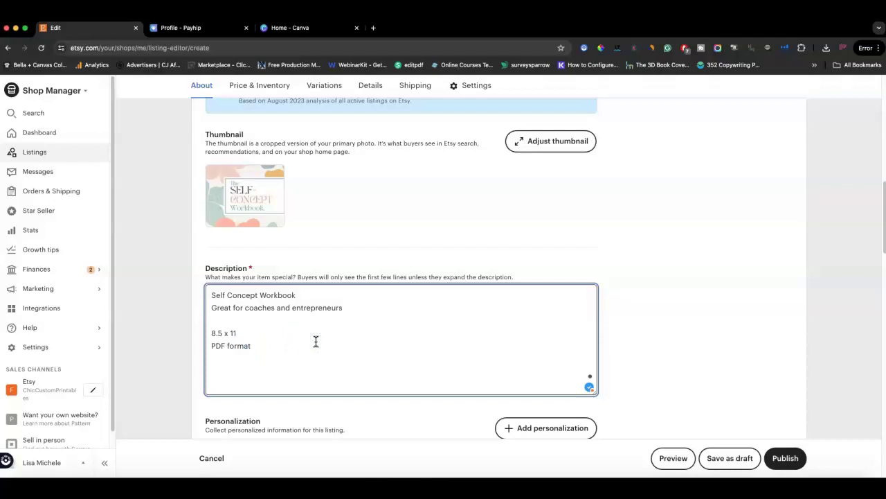
pyautogui.click(296, 295)
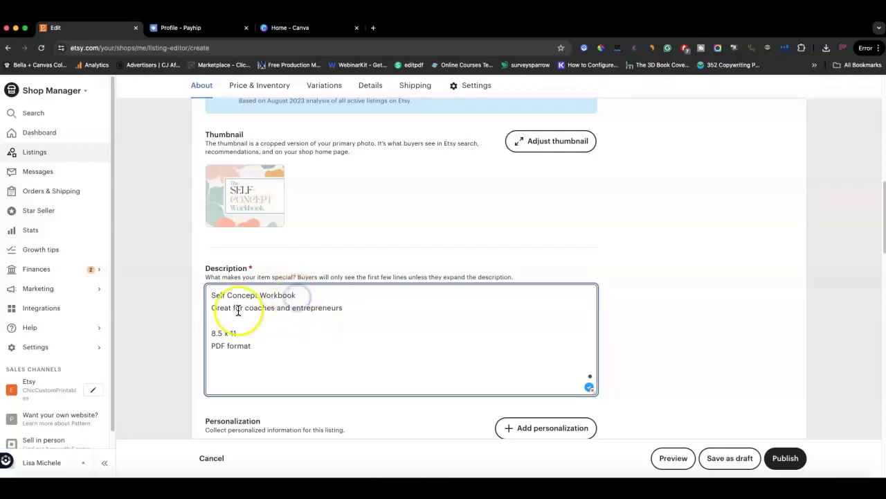
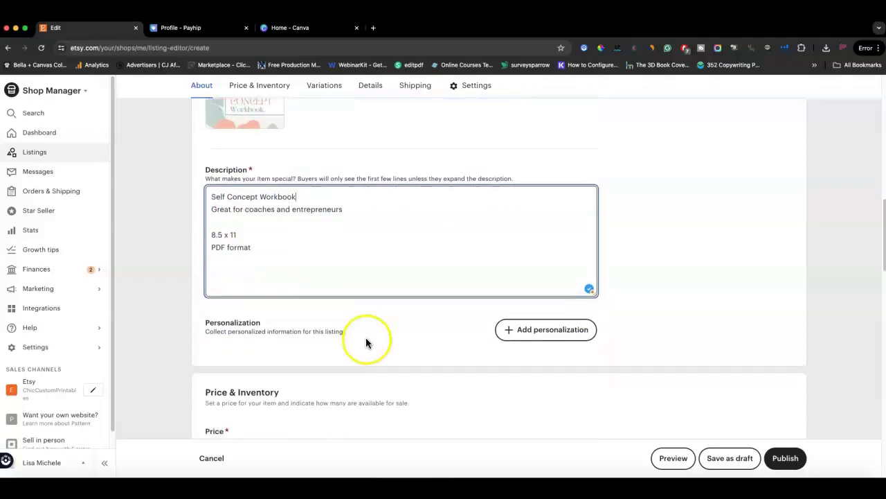
# Set the listing's price to $2.99 and its quantity to 100.
pyautogui.click(256, 351)
pyautogui.write('2.99')
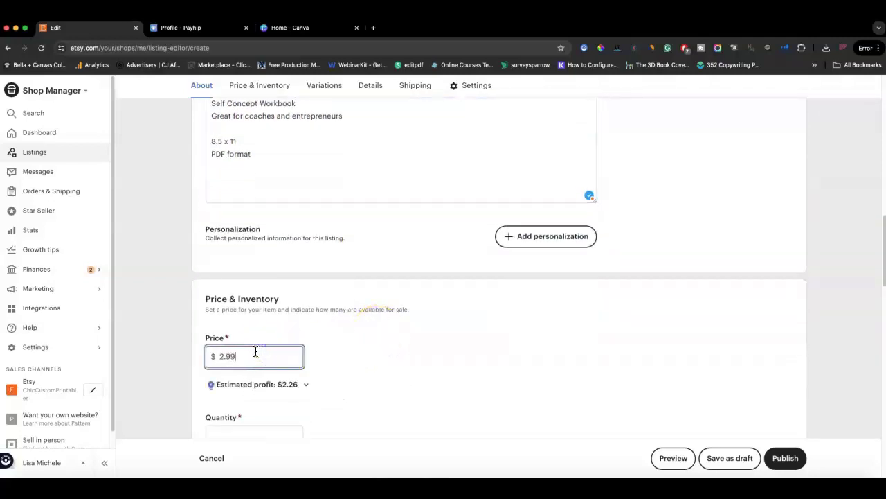
pyautogui.scroll(-1, 293, 376)
pyautogui.click(271, 399)
pyautogui.click(255, 444)
pyautogui.scroll(-1, 342, 383)
# Set the listing's category to Templates under Paper & Party Supplies by searching for "template".
pyautogui.scroll(-10, 343, 383)
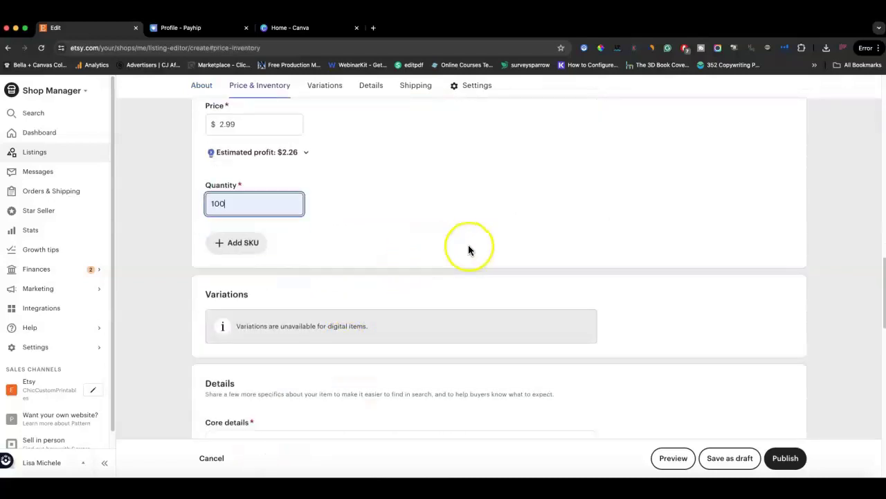
pyautogui.click(428, 237)
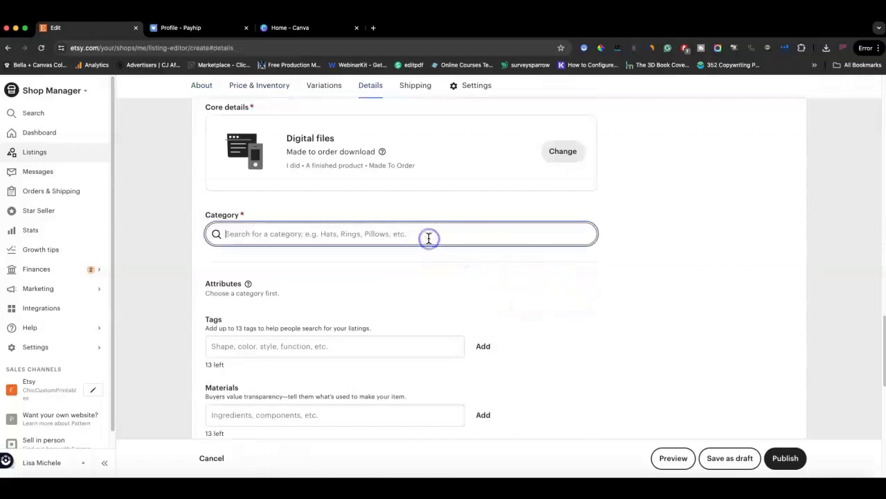
pyautogui.write('template')
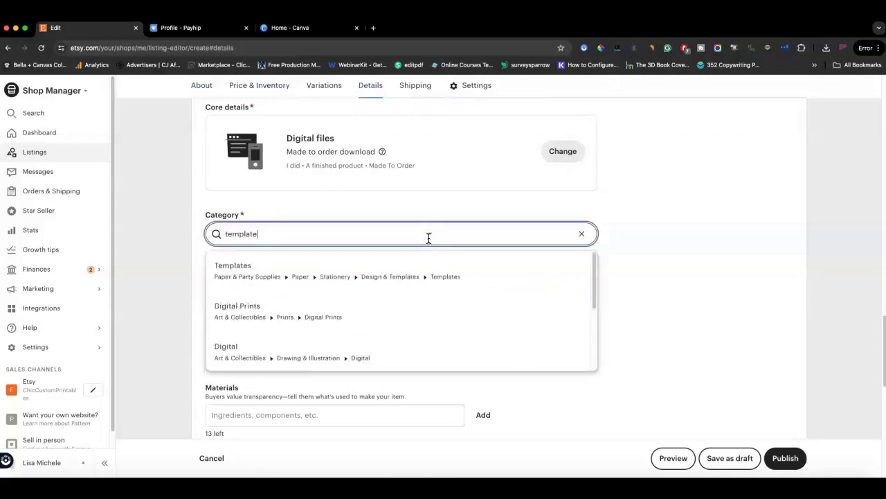
pyautogui.click(461, 271)
# Review the listing's optional attributes, tags, materials, shipping, returns, shop section and renewal settings.
pyautogui.scroll(-5, 565, 268)
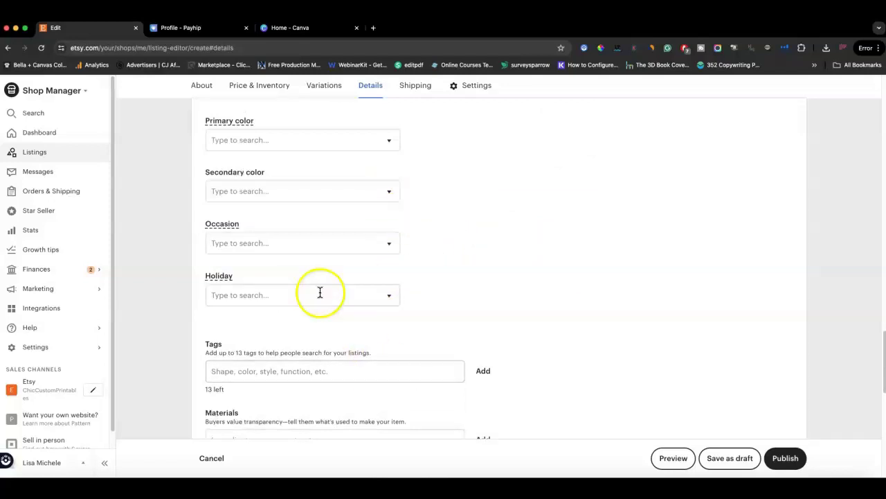
pyautogui.scroll(1, 277, 270)
pyautogui.scroll(-3, 395, 216)
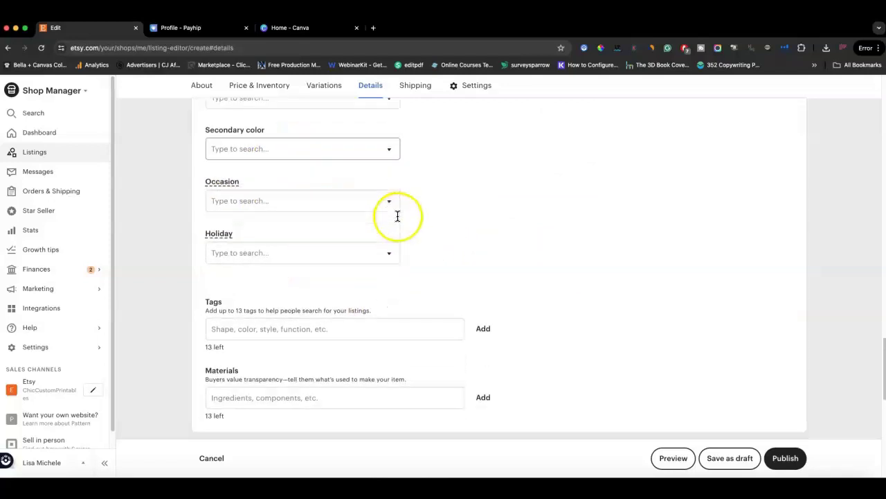
pyautogui.scroll(-2, 388, 222)
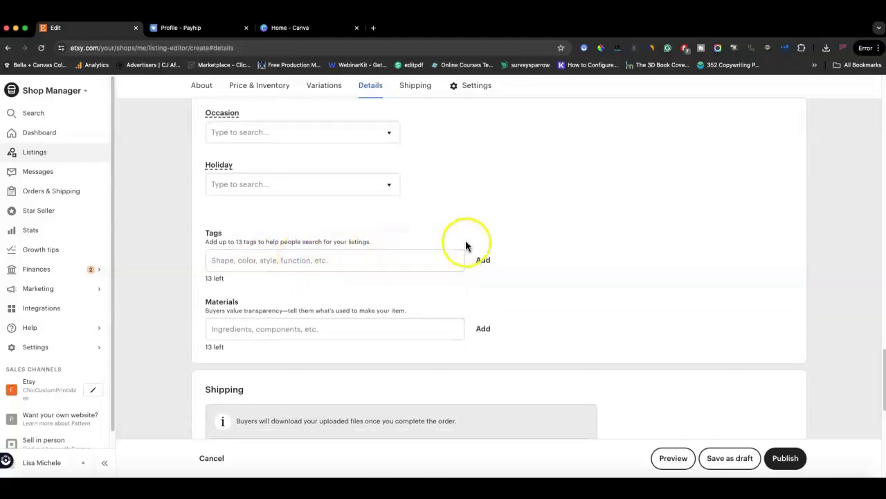
pyautogui.scroll(-3, 478, 238)
pyautogui.scroll(-1, 508, 235)
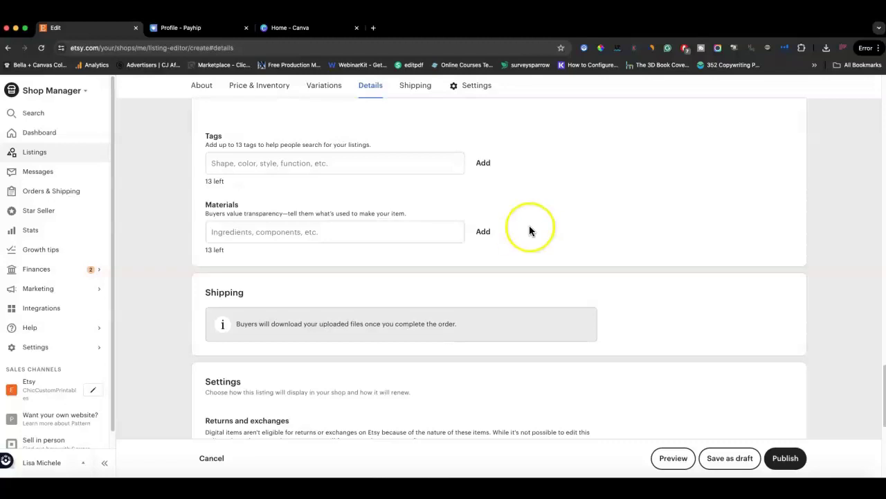
pyautogui.scroll(-2, 575, 227)
pyautogui.scroll(-3, 621, 229)
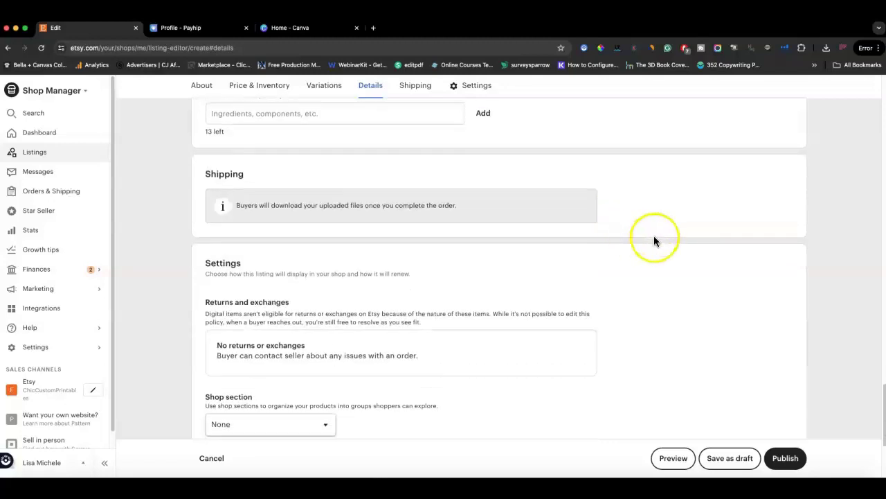
pyautogui.scroll(-1, 657, 271)
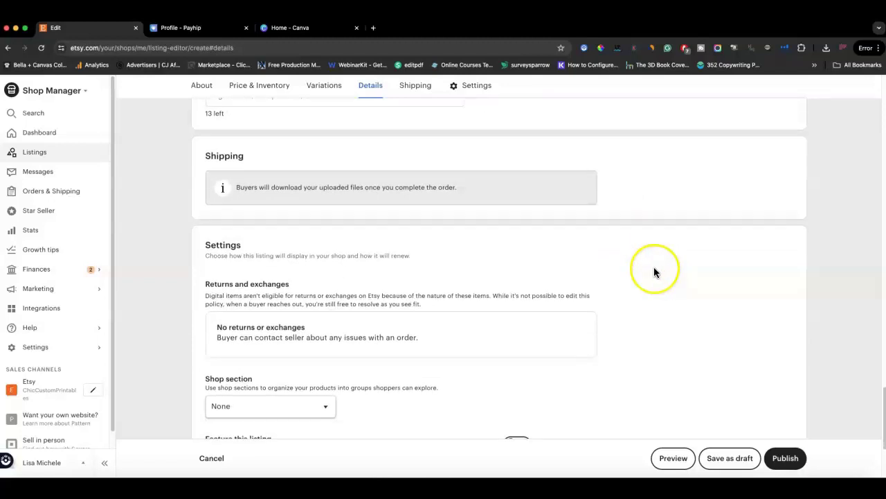
pyautogui.scroll(-5, 617, 271)
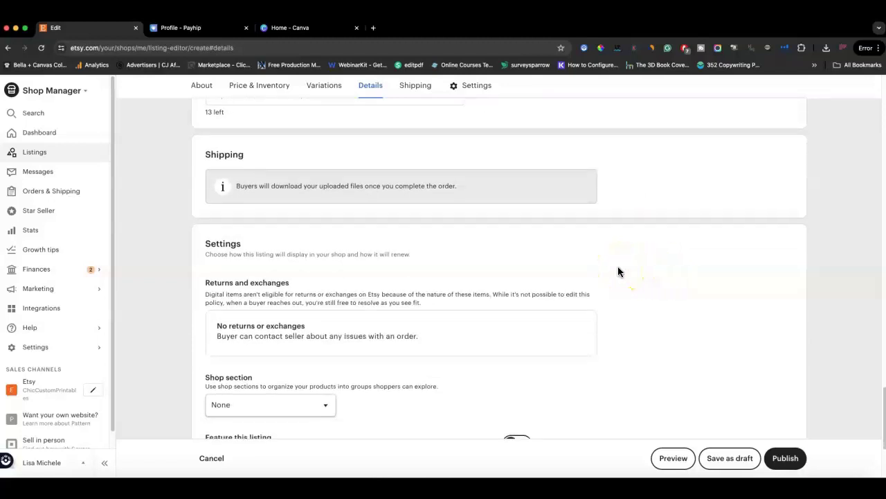
pyautogui.scroll(-2, 436, 263)
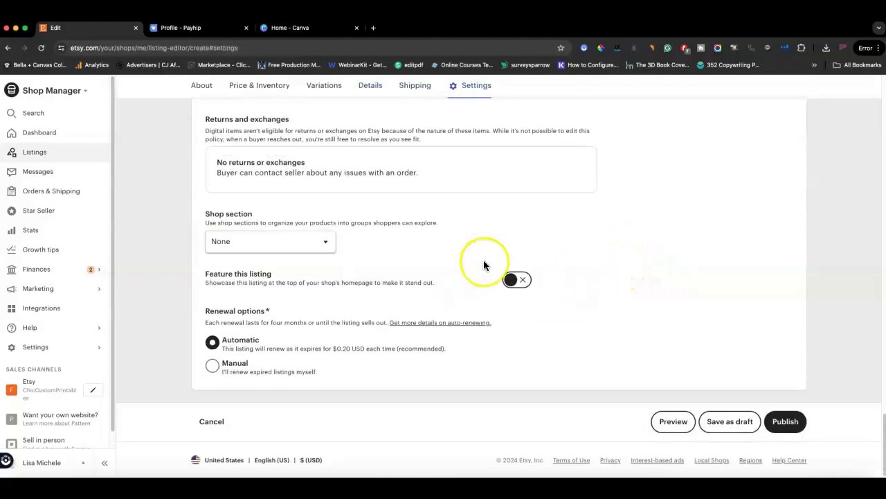
pyautogui.scroll(3, 613, 271)
pyautogui.scroll(10, 625, 286)
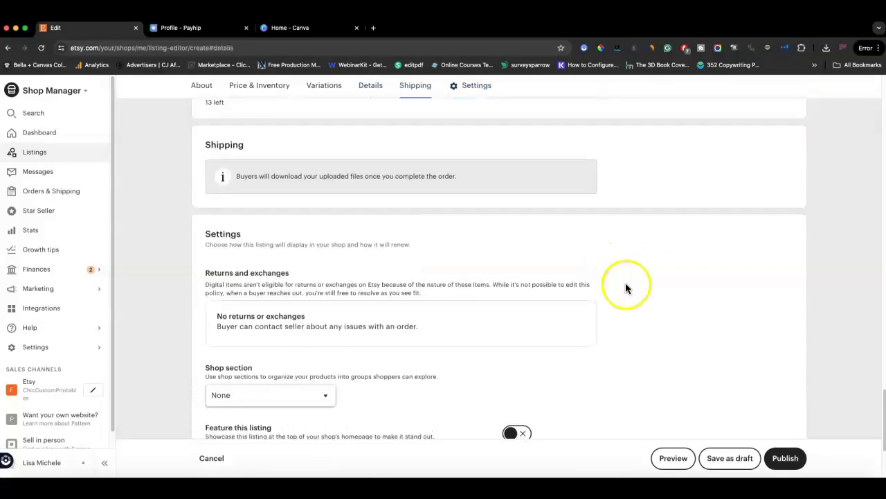
# Change the core details so that the digital item's creation date is 2020 - 2024.
pyautogui.scroll(8, 598, 280)
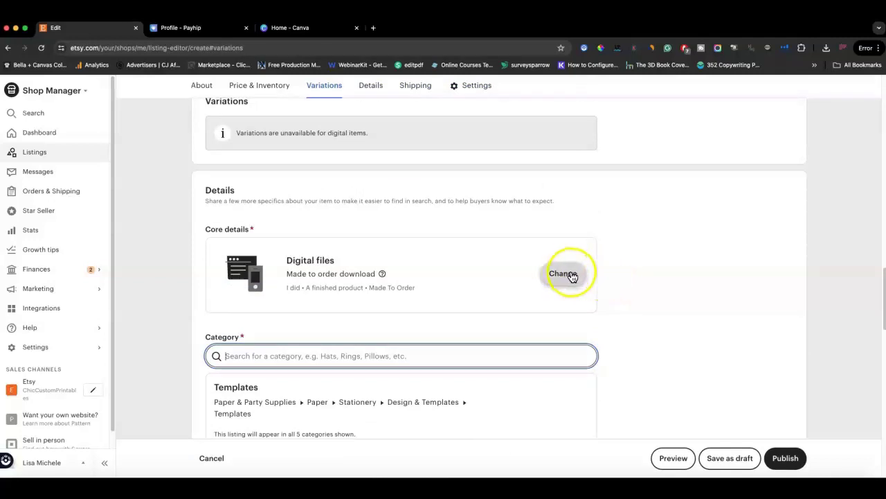
pyautogui.scroll(10, 603, 270)
pyautogui.scroll(-10, 616, 276)
pyautogui.scroll(1, 628, 273)
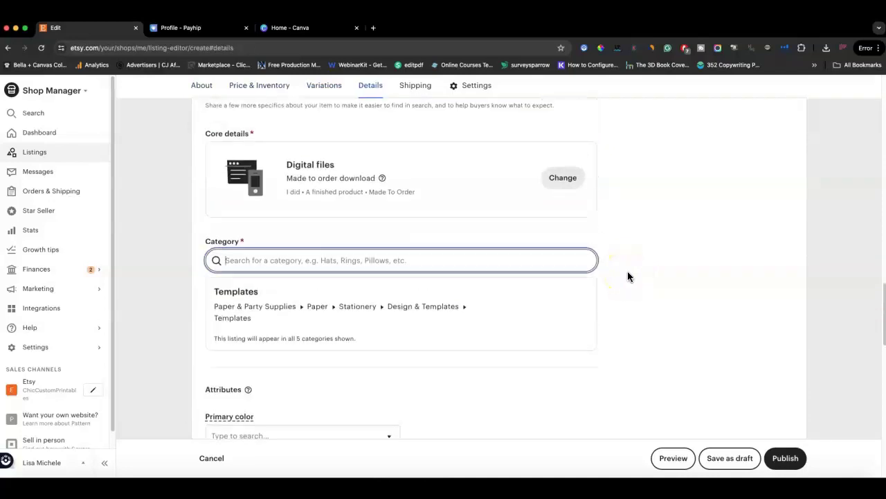
pyautogui.click(562, 180)
pyautogui.scroll(-3, 505, 333)
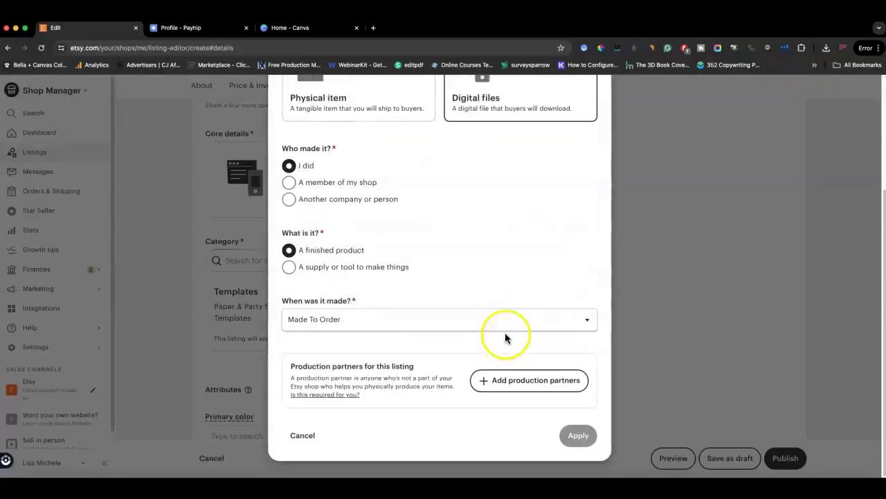
pyautogui.click(520, 322)
pyautogui.click(471, 340)
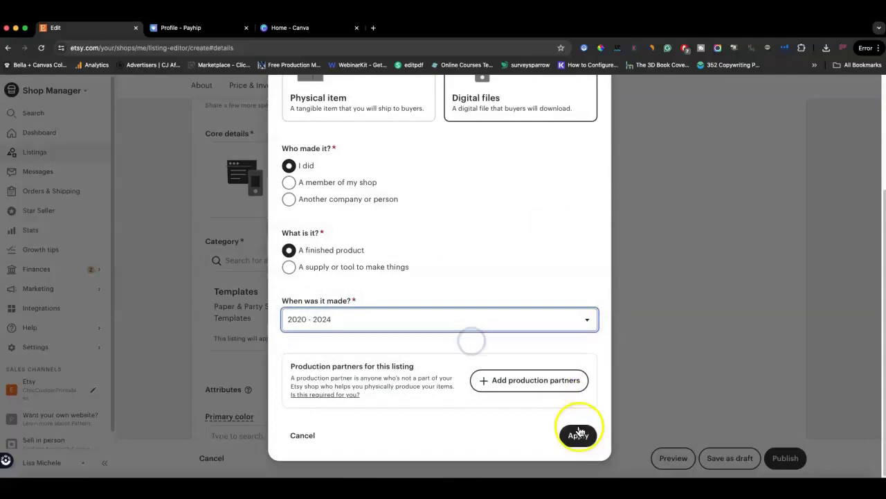
pyautogui.click(578, 433)
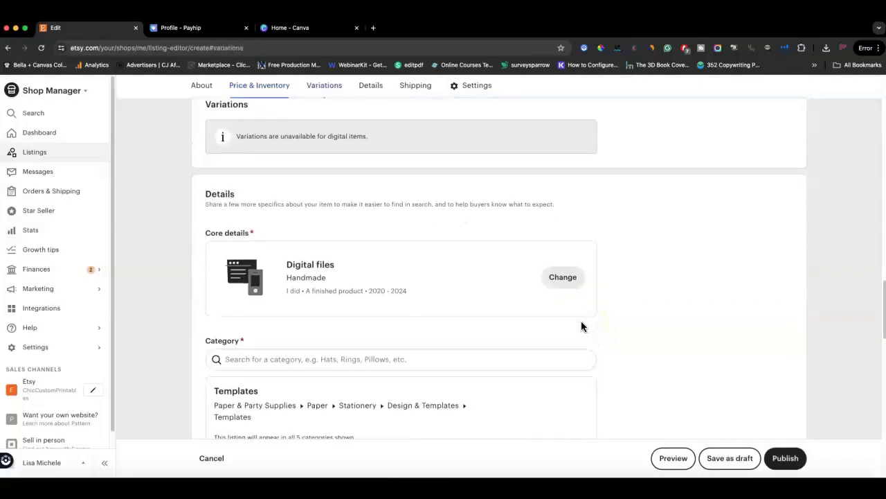
# Upload "A5 THE SELF-CONCEPT WORKBOOK-min.pdf.pdf" from Downloads as the listing's digital file.
pyautogui.scroll(-3, 552, 323)
pyautogui.scroll(5, 553, 329)
pyautogui.click(412, 352)
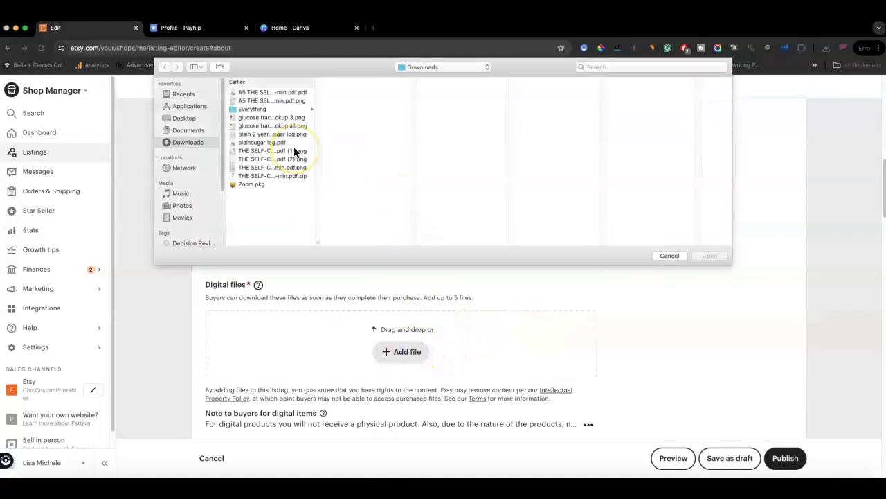
pyautogui.click(266, 93)
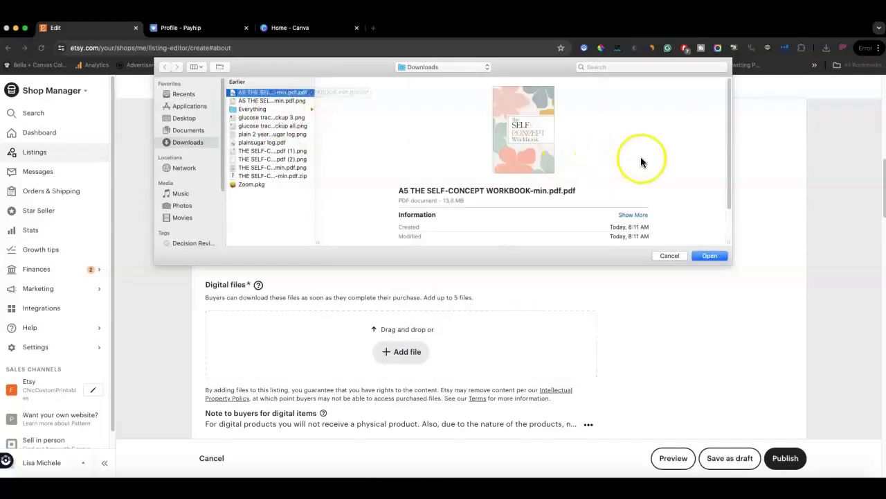
pyautogui.click(709, 256)
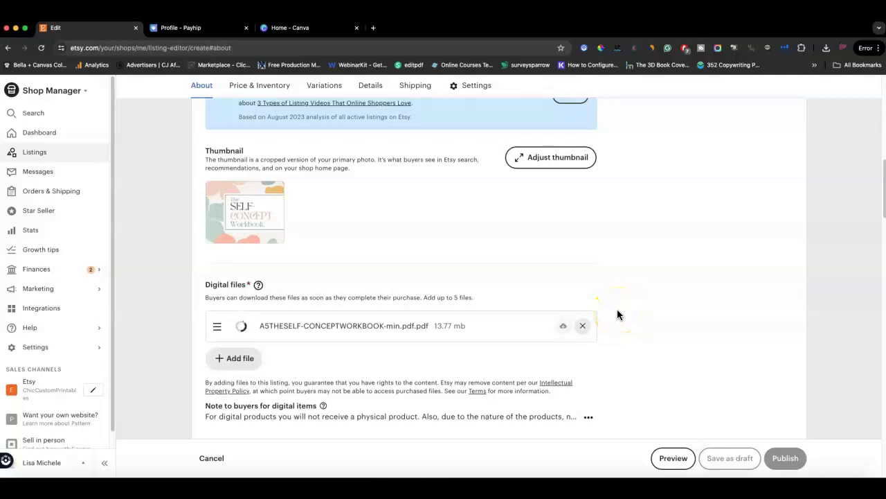
# Look over the listing's digital file, description, title, photos and thumbnail.
pyautogui.scroll(-2, 622, 307)
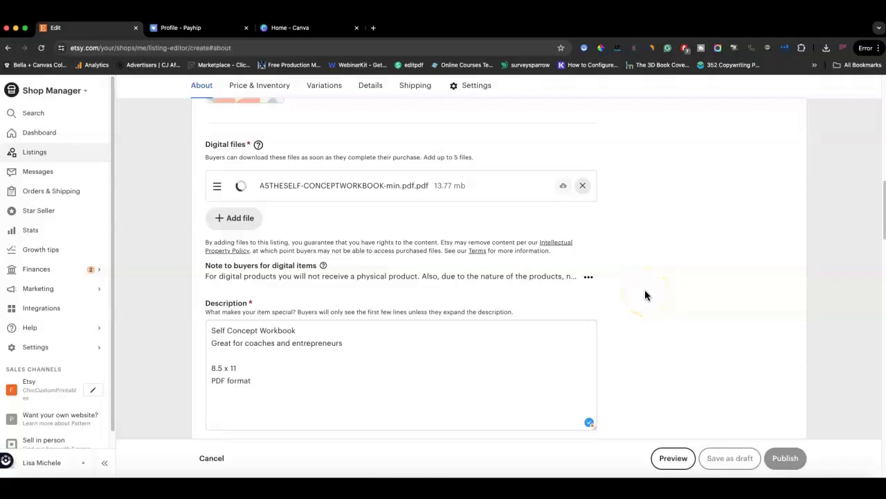
pyautogui.scroll(10, 645, 295)
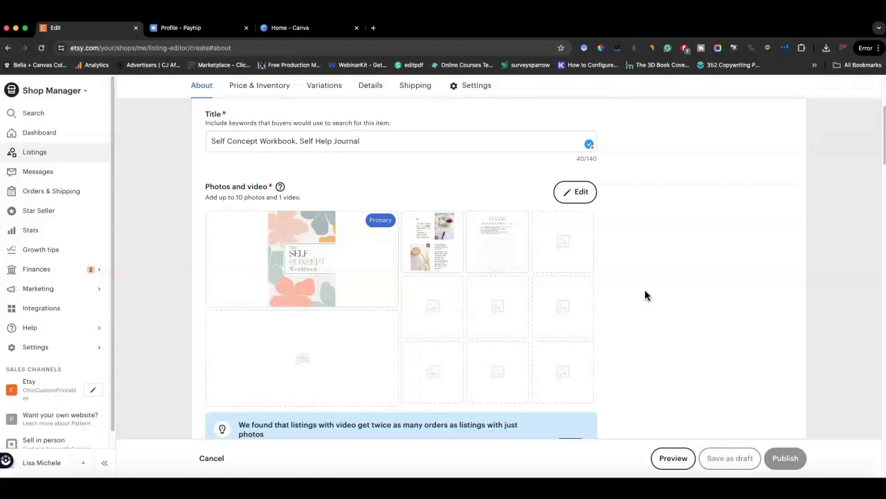
pyautogui.scroll(2, 645, 294)
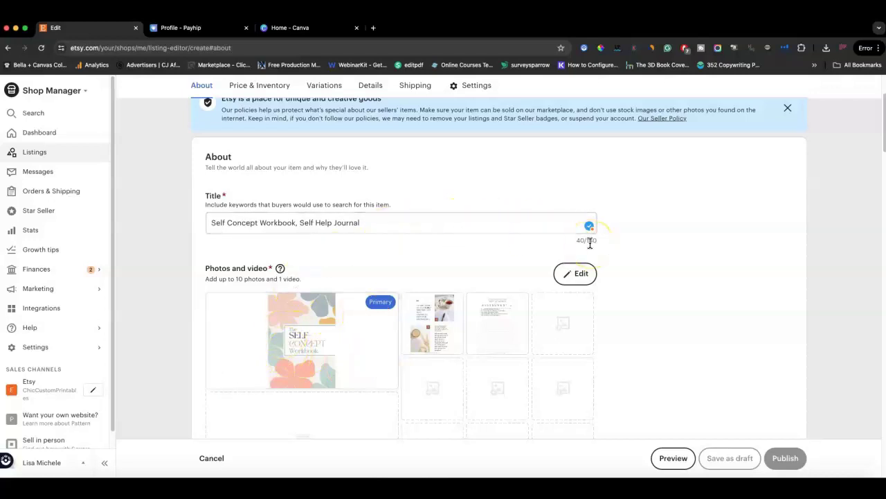
pyautogui.scroll(1, 590, 242)
pyautogui.scroll(-5, 591, 241)
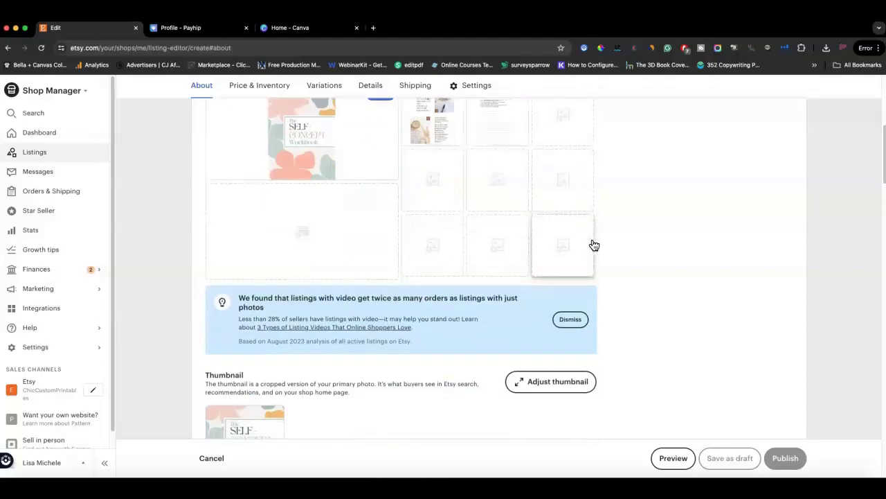
pyautogui.scroll(-1, 599, 241)
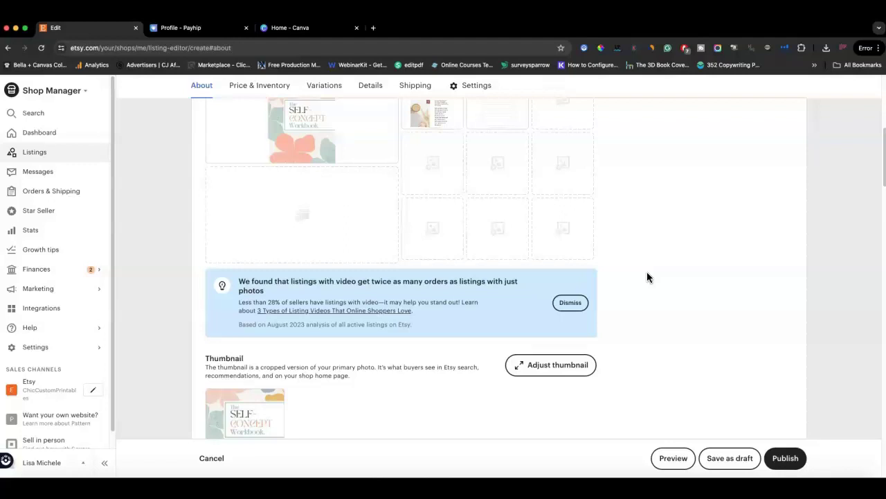
pyautogui.scroll(3, 647, 272)
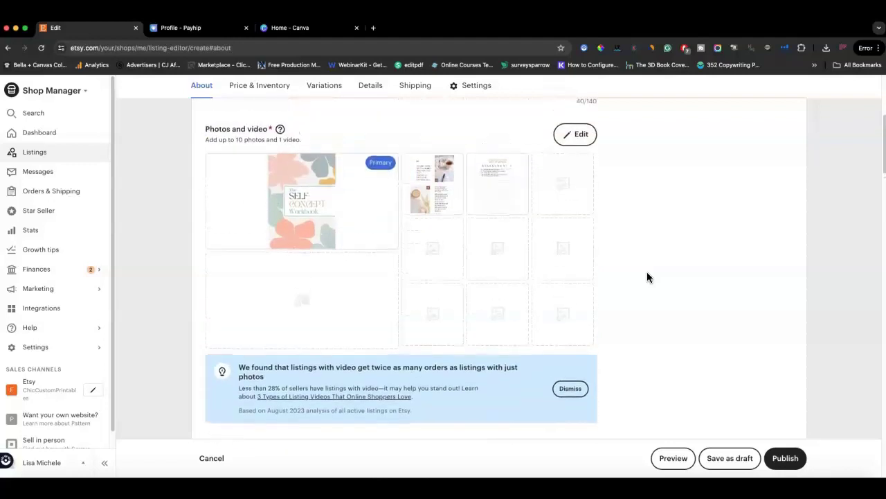
pyautogui.scroll(1, 647, 276)
pyautogui.scroll(-3, 647, 275)
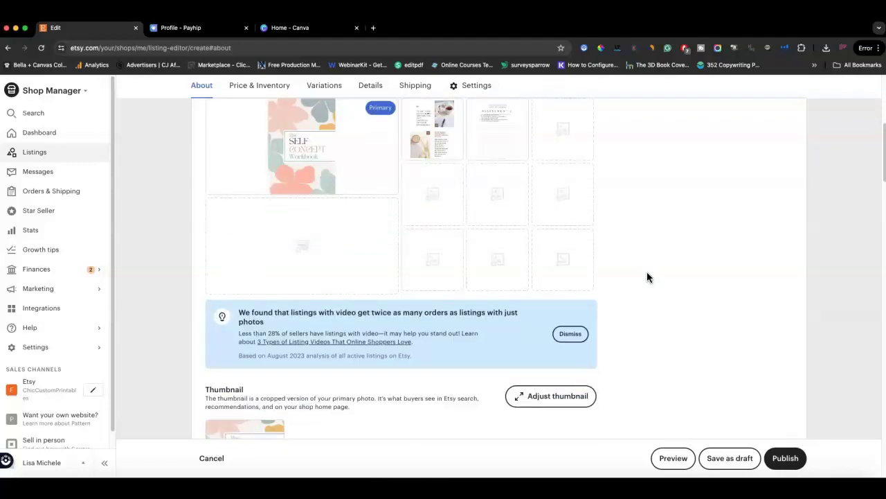
# Switch to Canva and open the "Editable Download Instructions Template" design for editing.
pyautogui.click(333, 36)
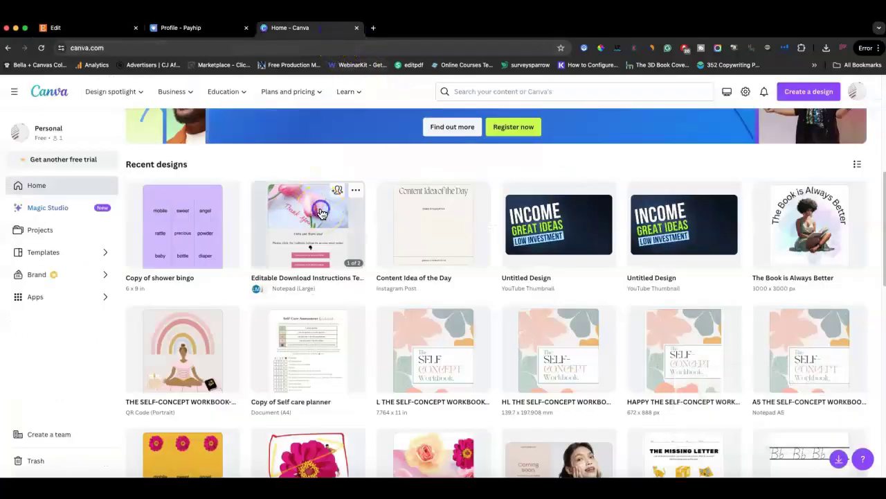
pyautogui.click(321, 212)
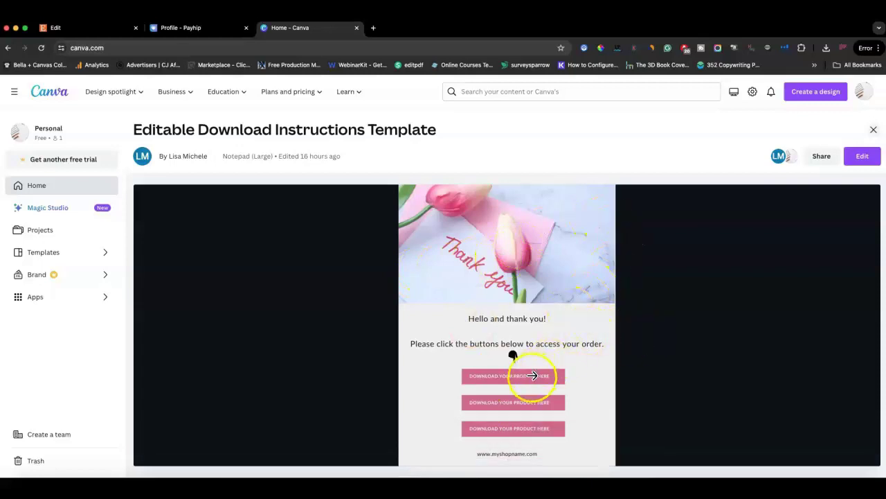
pyautogui.click(862, 155)
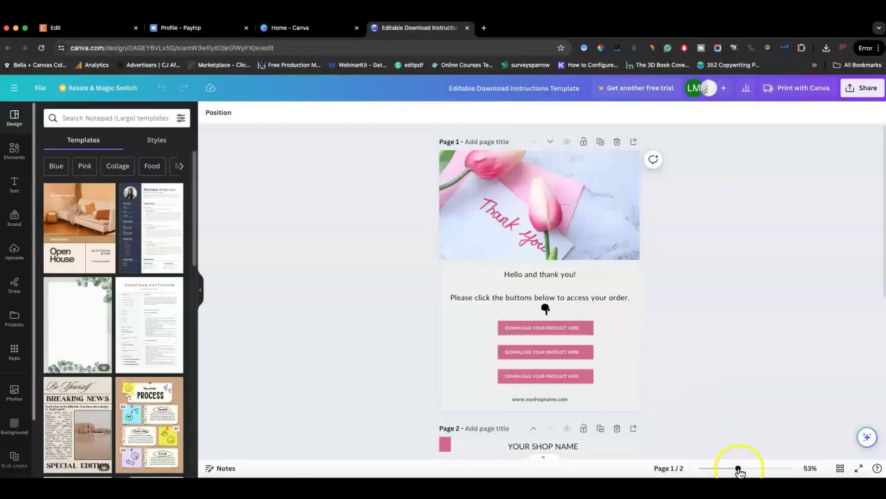
# Examine the thank-you page of the download instructions template, including its message and product download buttons.
pyautogui.moveTo(739, 471); pyautogui.dragTo(749, 471)
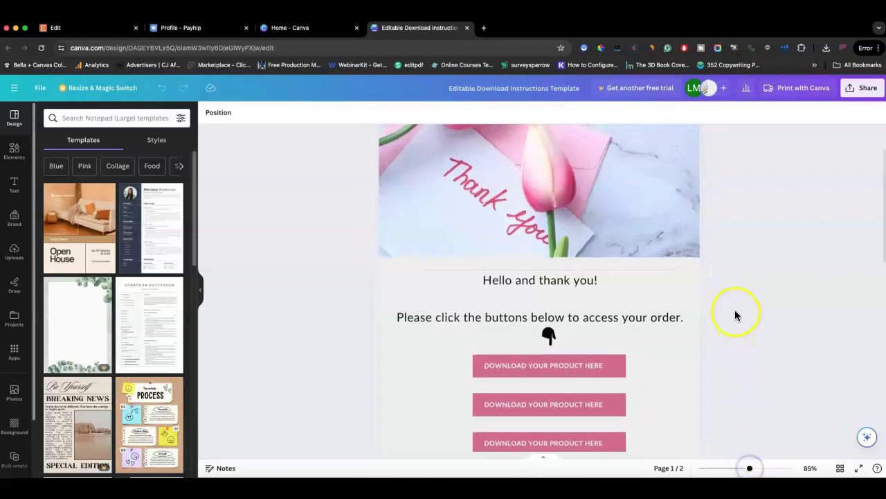
pyautogui.scroll(-3, 735, 313)
pyautogui.scroll(2, 734, 317)
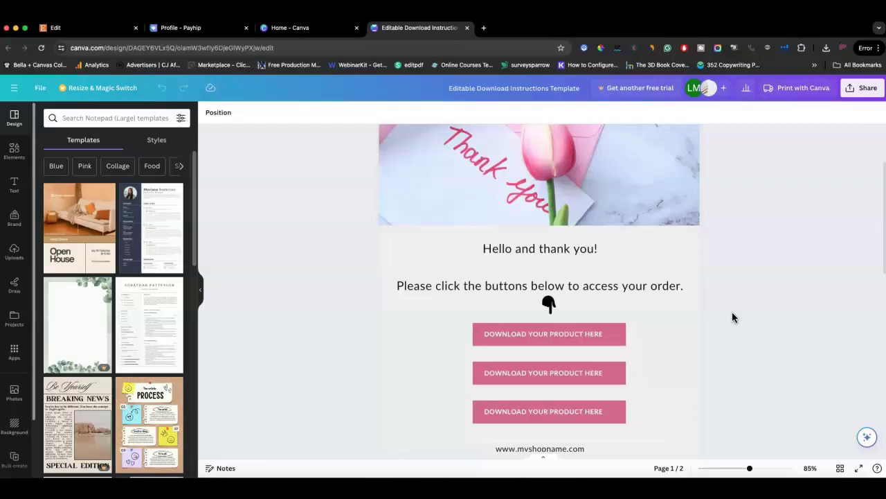
pyautogui.scroll(1, 734, 317)
pyautogui.click(672, 223)
pyautogui.click(736, 277)
pyautogui.scroll(-1, 736, 278)
pyautogui.scroll(-1, 736, 279)
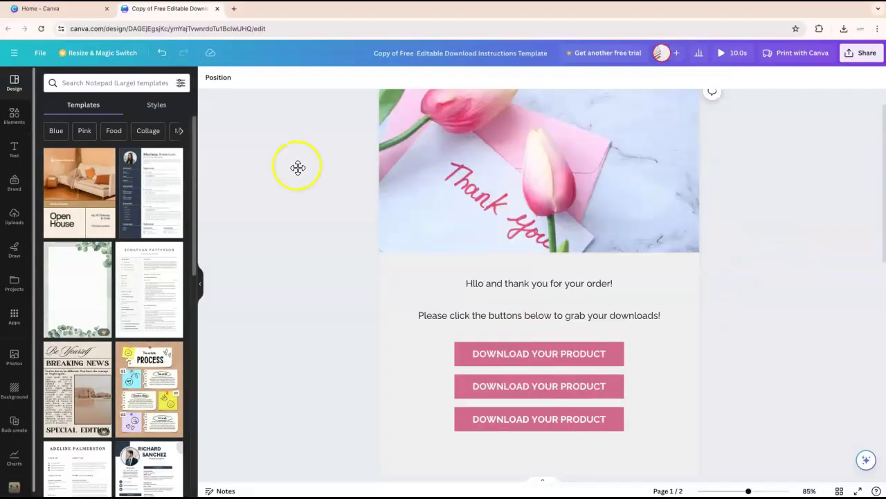
# Open the "A5 THE SELF-CONCEPT WORKBOOK" design from the recent designs on the Canva home page.
pyautogui.click(89, 14)
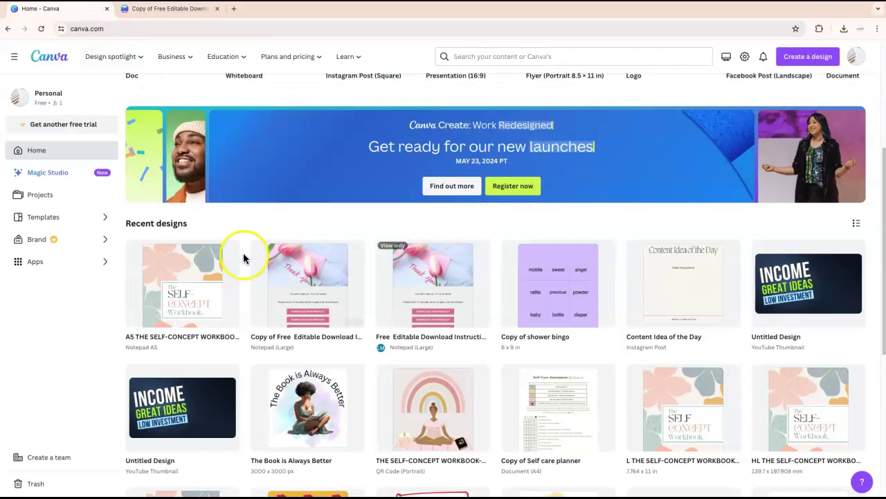
pyautogui.moveTo(225, 253)
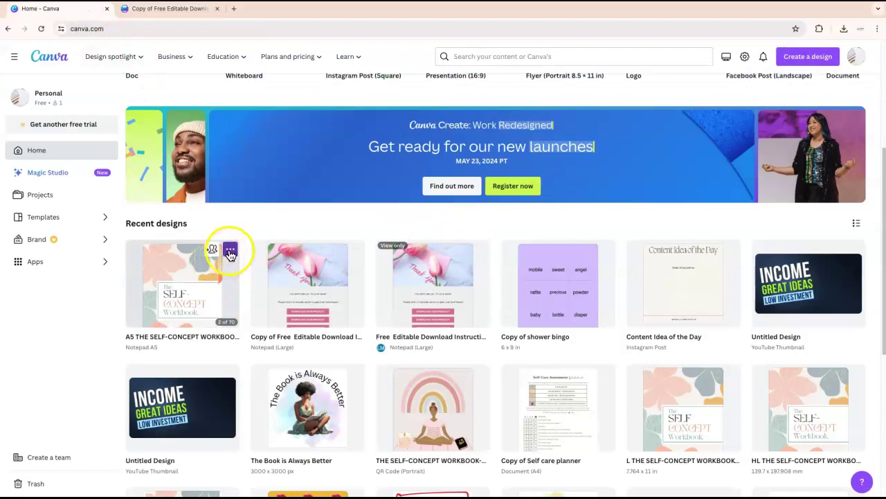
pyautogui.click(181, 270)
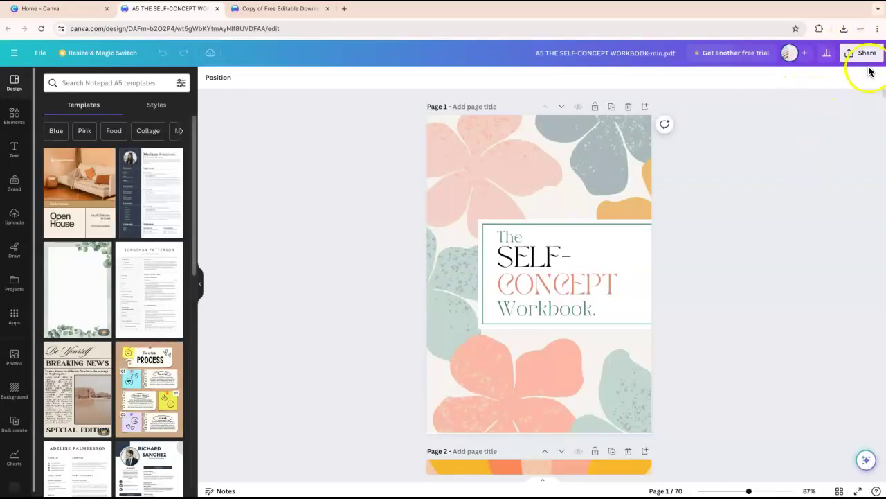
# Open the workbook's sharing options and check the access levels offered for its collaboration link.
pyautogui.click(850, 56)
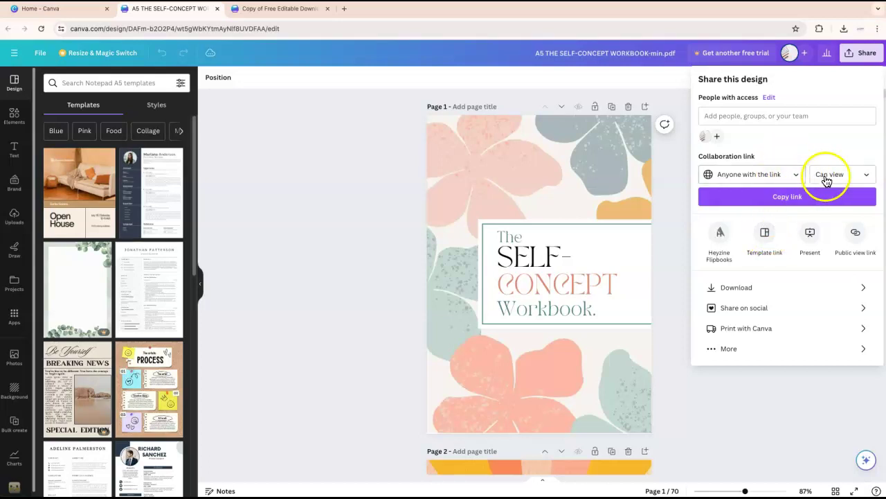
pyautogui.click(867, 175)
pyautogui.click(869, 176)
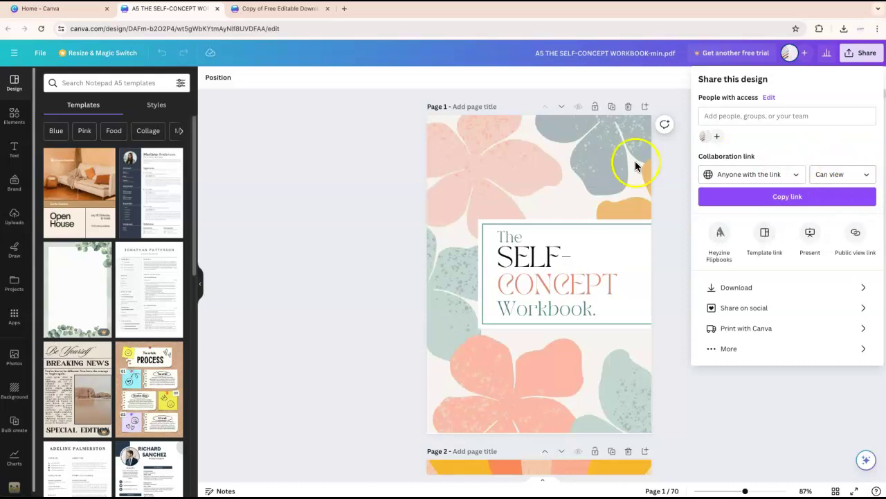
pyautogui.click(859, 173)
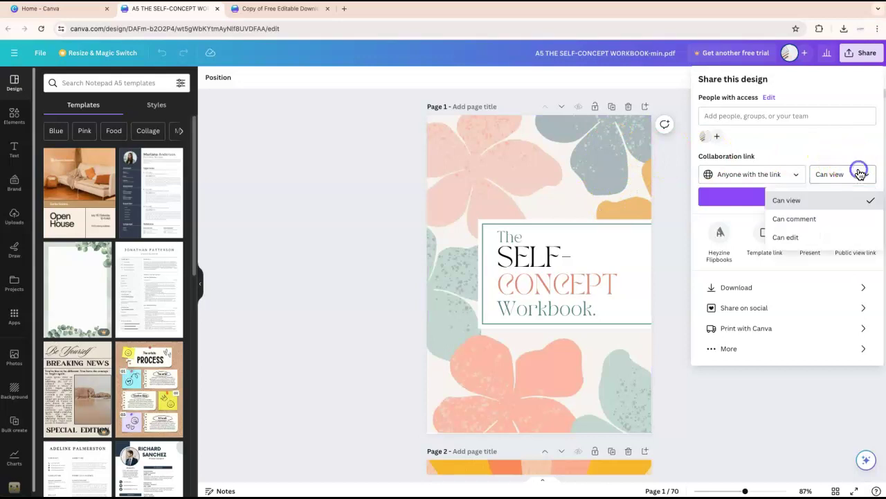
pyautogui.click(855, 143)
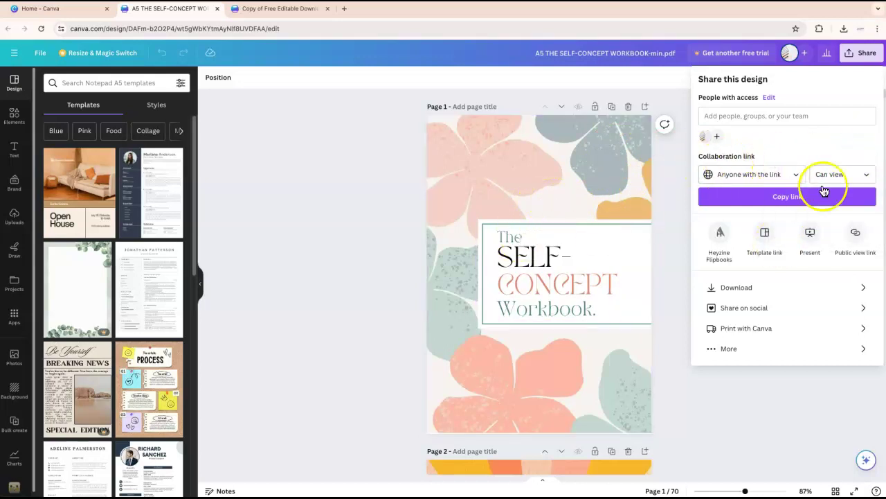
# Create a public template link for the workbook design and copy it.
pyautogui.click(765, 235)
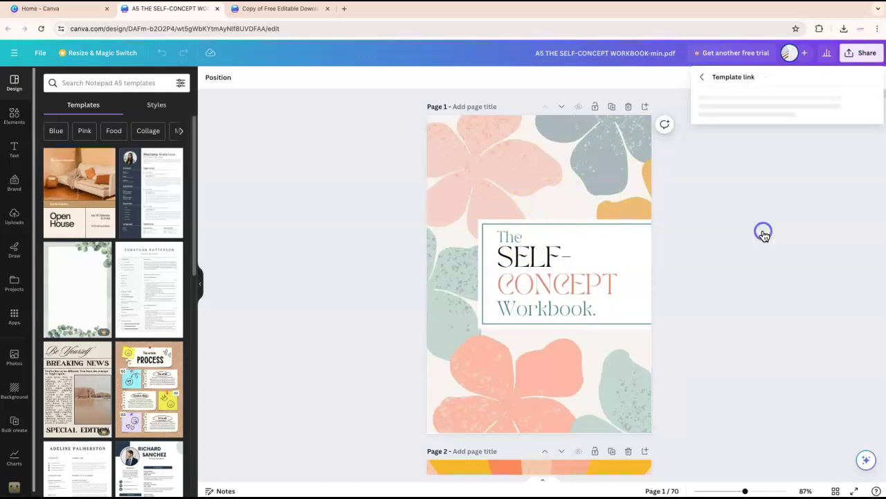
pyautogui.click(768, 264)
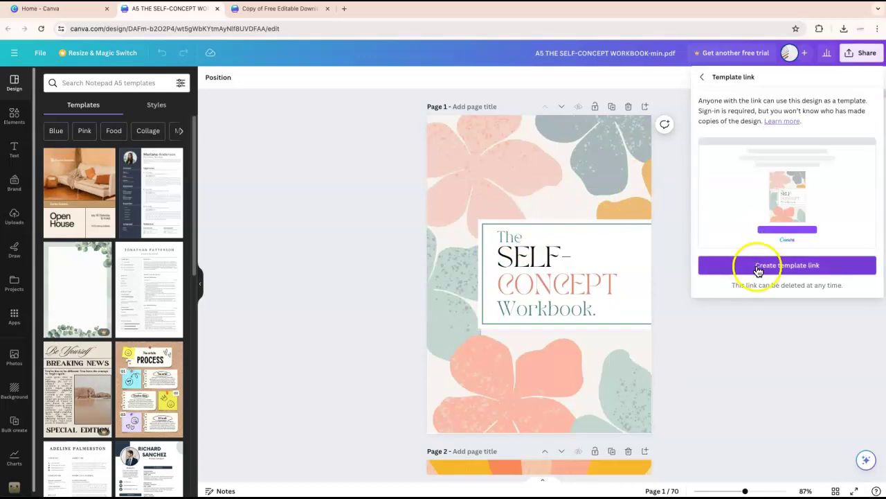
pyautogui.click(761, 264)
pyautogui.click(862, 259)
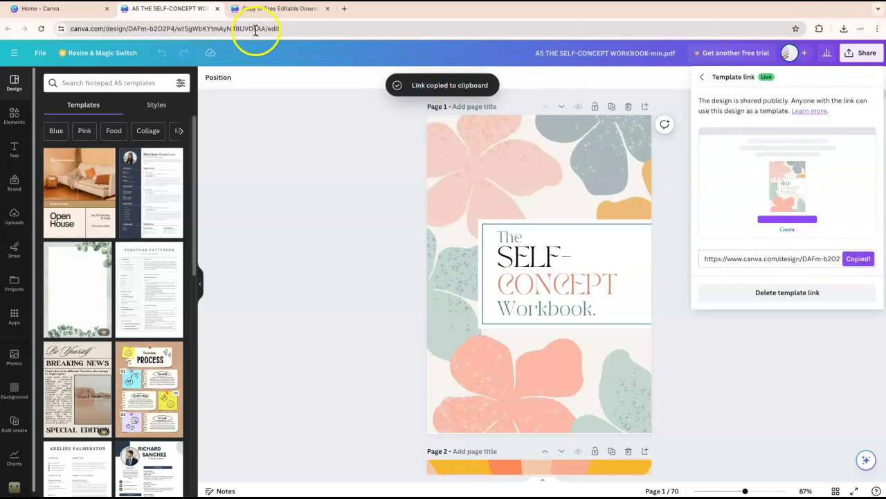
# Return to the download instructions design, ungroup the first "DOWNLOAD YOUR PRODUCT" button and link it to the copied workbook template link.
pyautogui.click(291, 10)
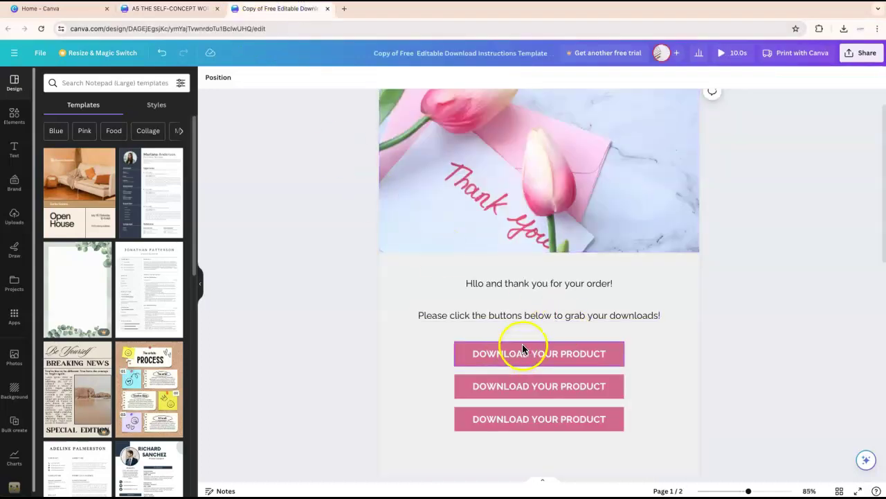
pyautogui.click(578, 355)
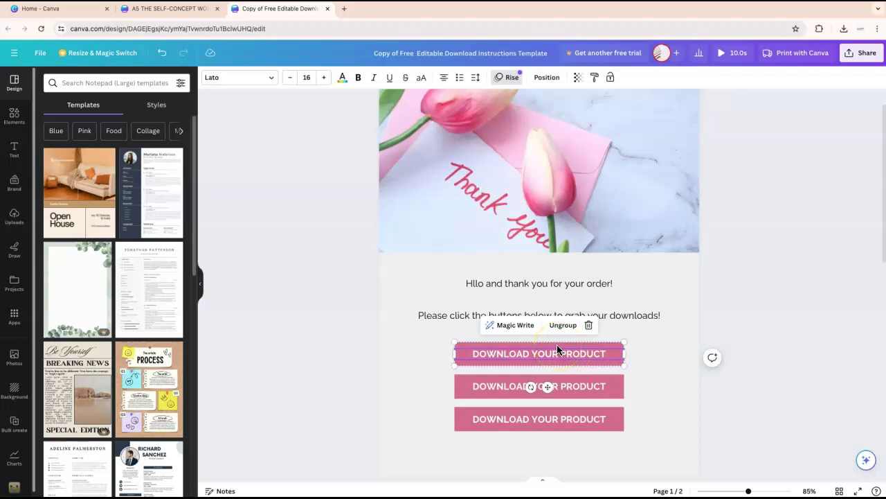
pyautogui.click(563, 324)
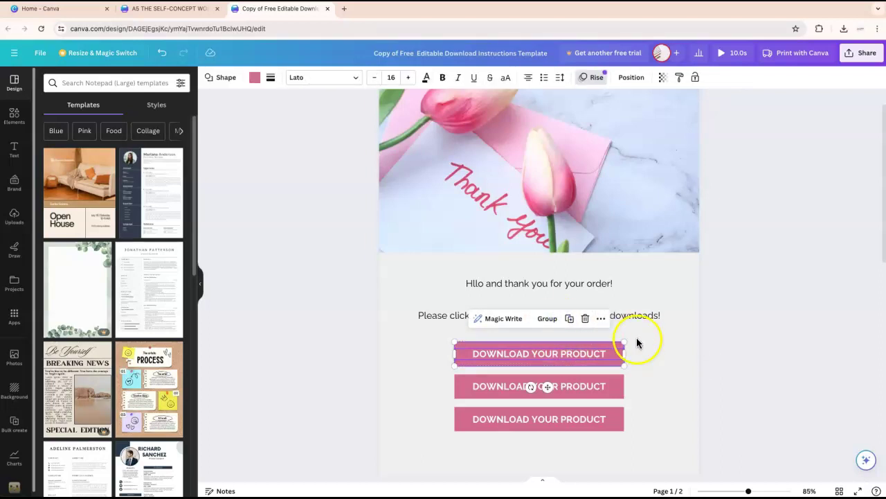
pyautogui.click(600, 318)
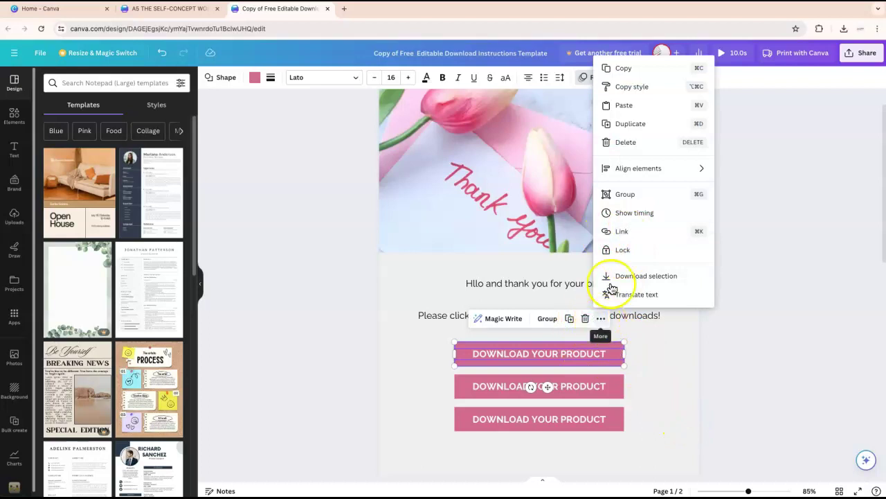
pyautogui.click(615, 230)
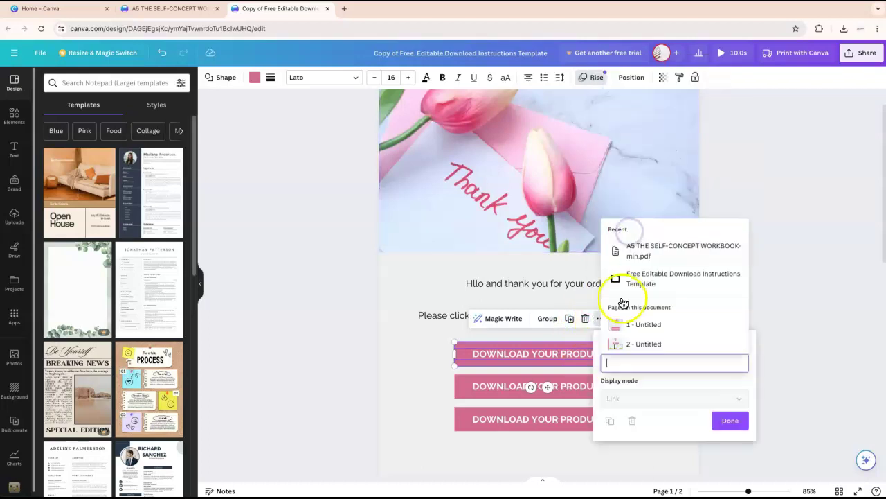
pyautogui.rightClick(626, 365)
pyautogui.click(654, 428)
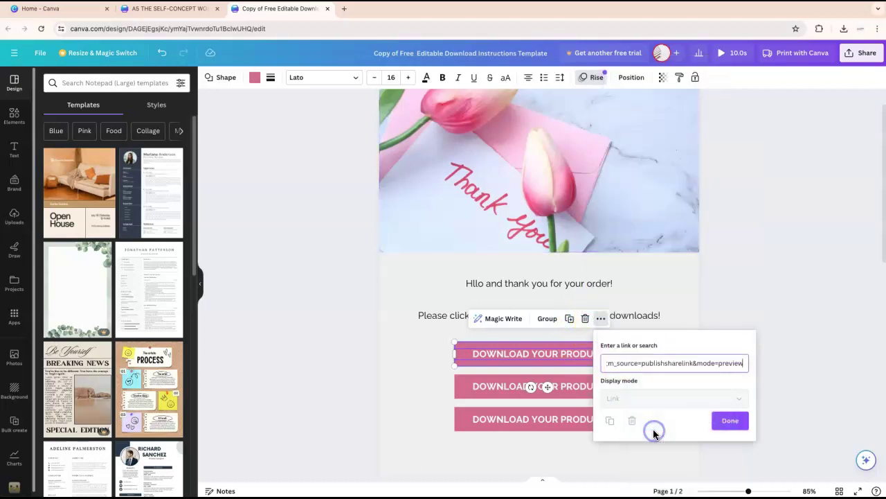
pyautogui.click(731, 421)
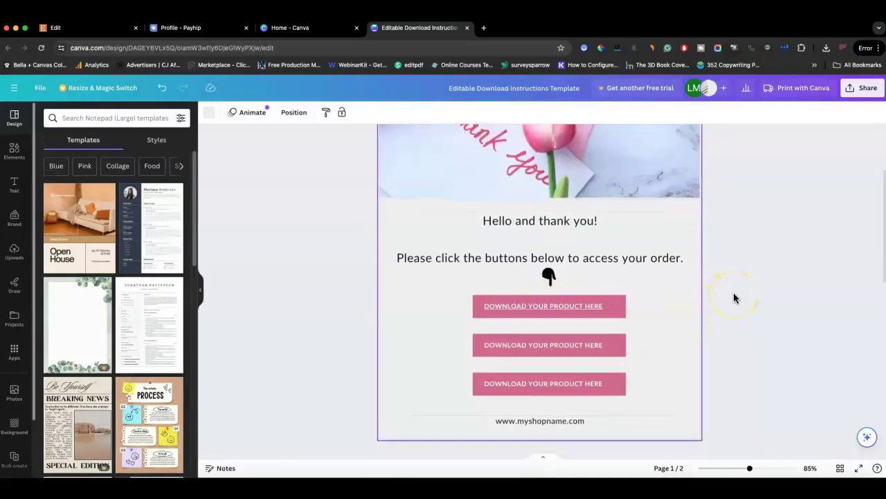
# Look over the message, download buttons and shop address on page 1 of the Editable Download Instructions Template.
pyautogui.scroll(3, 734, 297)
pyautogui.scroll(-2, 734, 297)
pyautogui.click(583, 289)
pyautogui.click(742, 295)
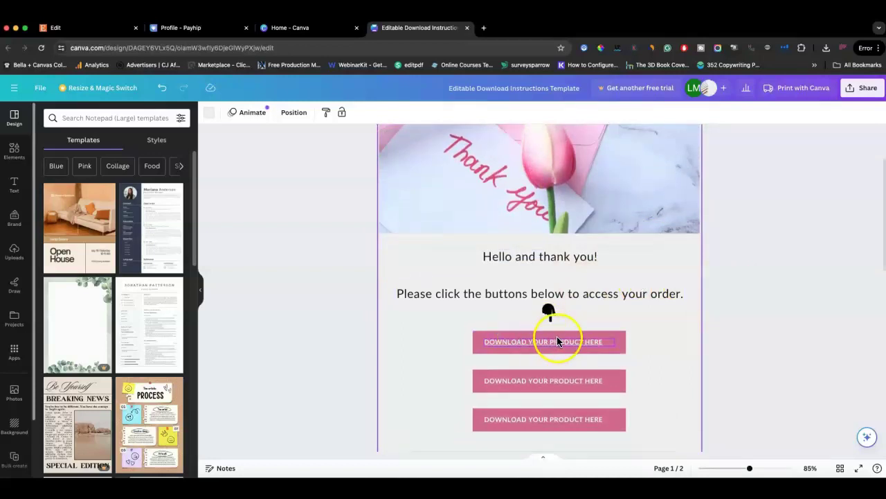
pyautogui.scroll(-1, 746, 315)
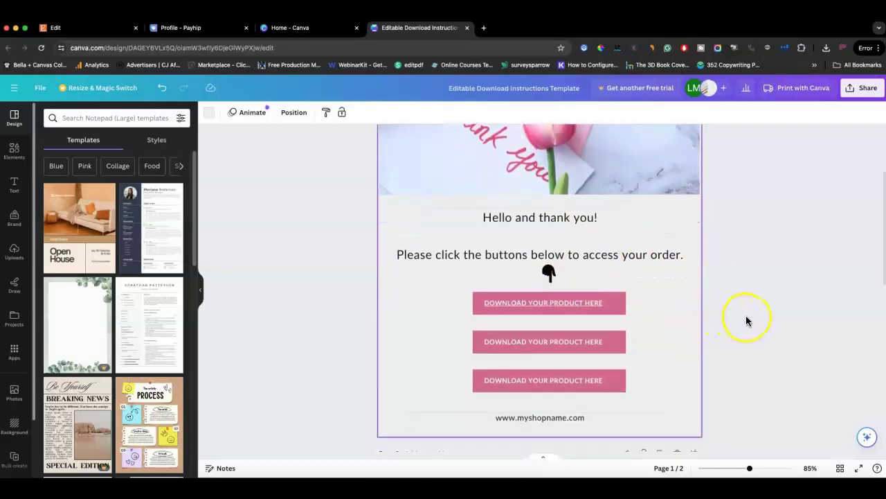
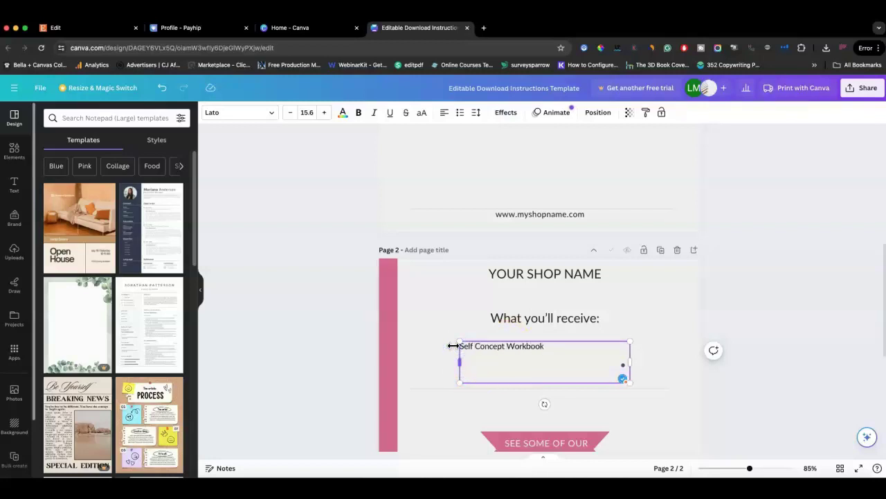
# Fill the first product frame on page 2 with the uploaded BALI cover image.
pyautogui.click(739, 313)
pyautogui.scroll(-3, 742, 311)
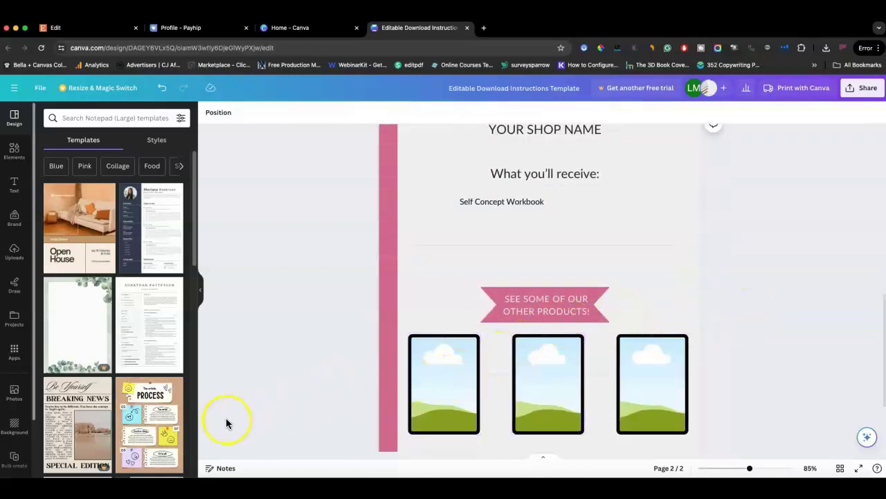
pyautogui.click(156, 408)
pyautogui.click(9, 155)
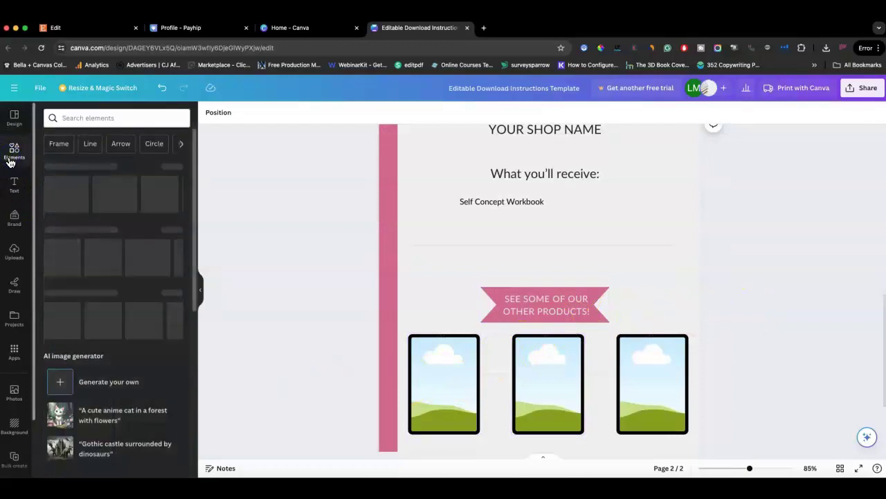
pyautogui.click(14, 251)
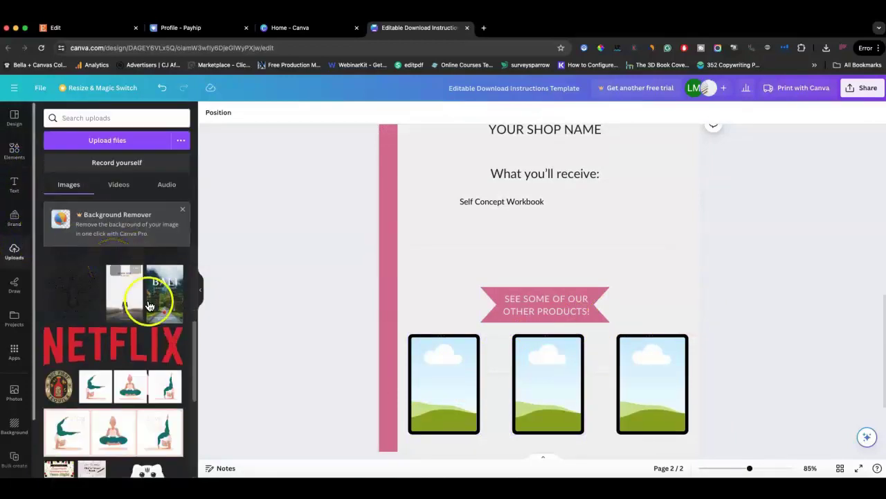
pyautogui.moveTo(169, 305); pyautogui.dragTo(444, 384)
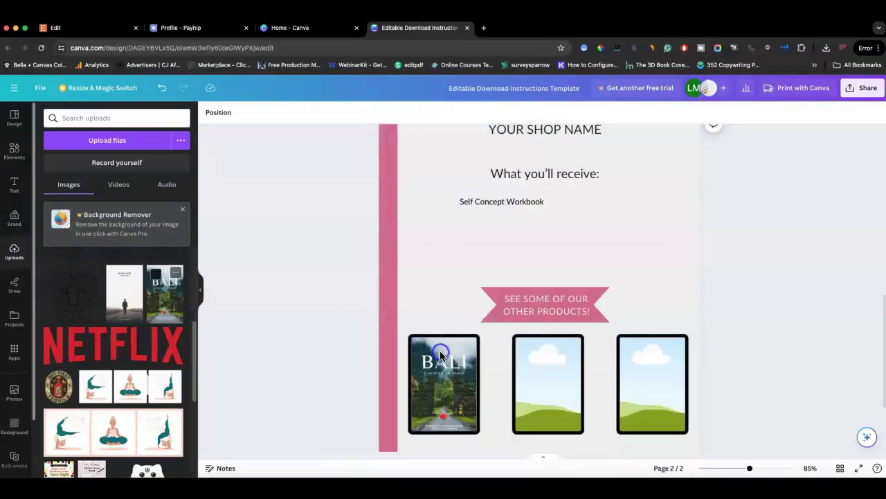
# Fill the middle product frame with the uploaded yoga poses image and the third frame with the floral "Headline" cover image.
pyautogui.scroll(-3, 148, 356)
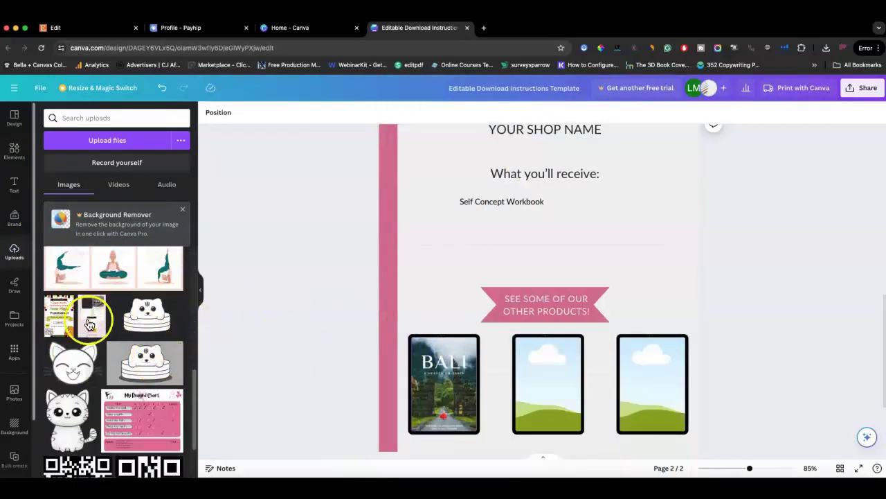
pyautogui.moveTo(113, 270); pyautogui.dragTo(558, 365)
pyautogui.scroll(-3, 119, 346)
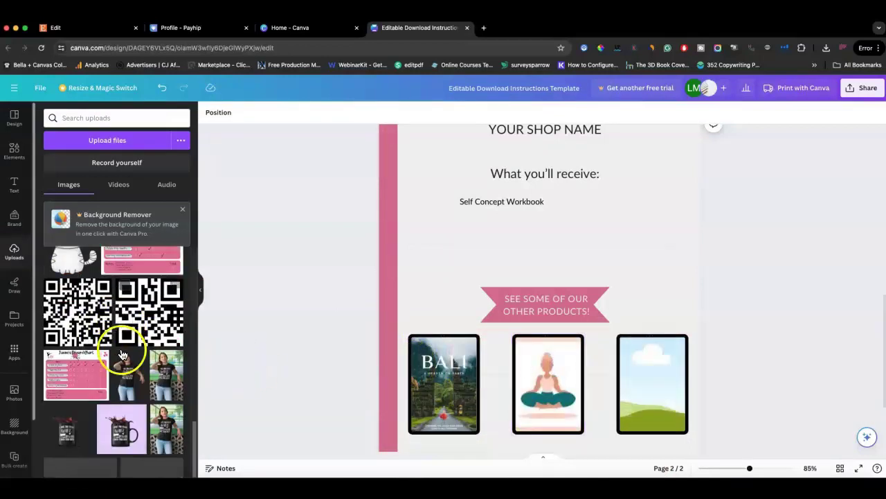
pyautogui.scroll(-2, 83, 387)
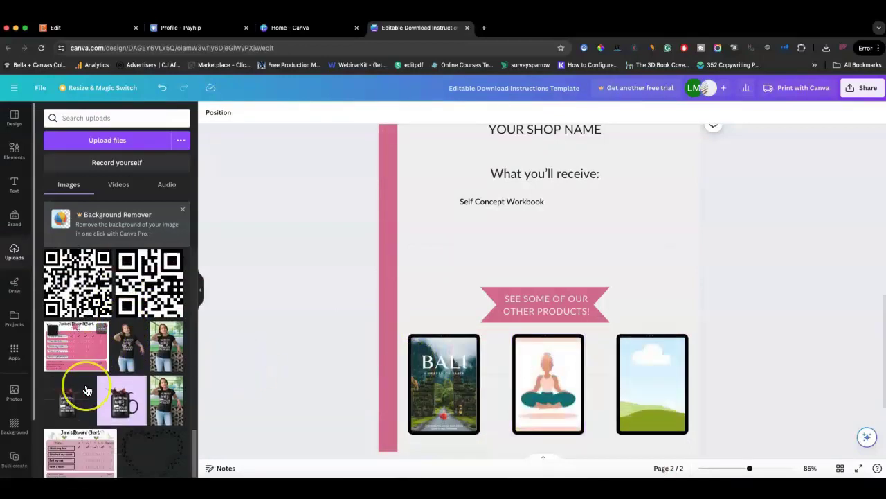
pyautogui.scroll(-3, 87, 391)
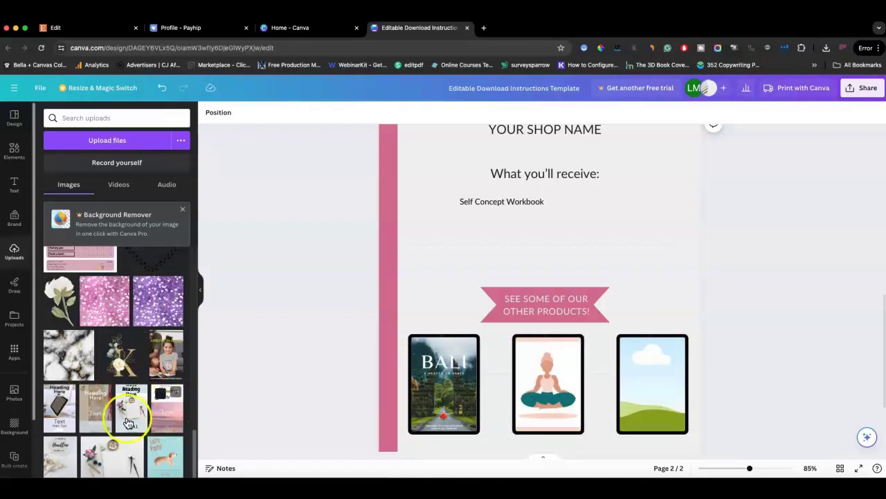
pyautogui.moveTo(59, 457); pyautogui.dragTo(660, 347)
pyautogui.scroll(-3, 605, 290)
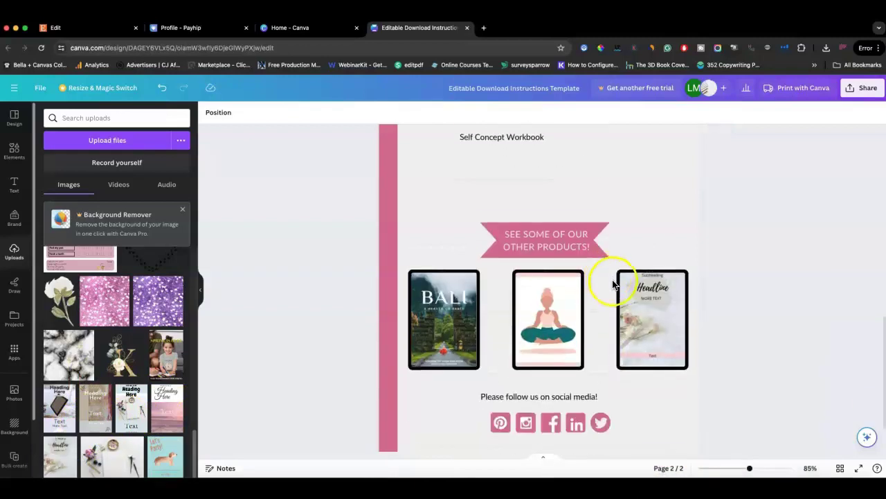
pyautogui.scroll(-1, 654, 358)
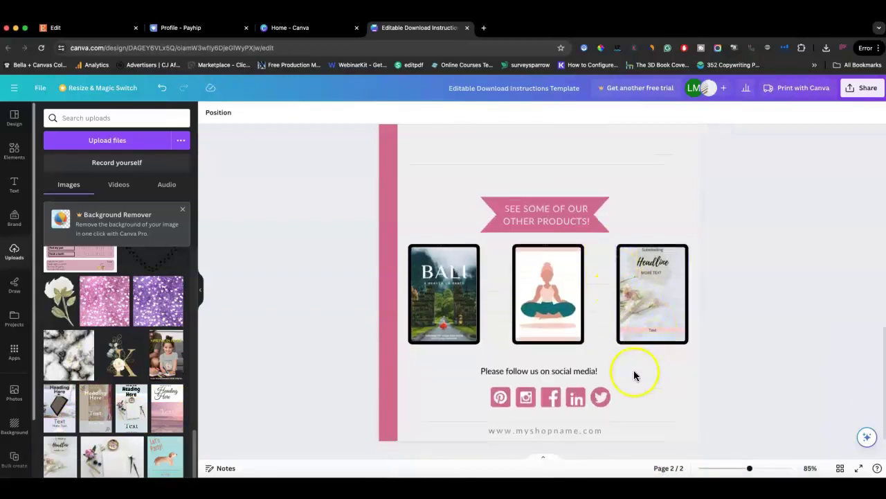
pyautogui.click(520, 374)
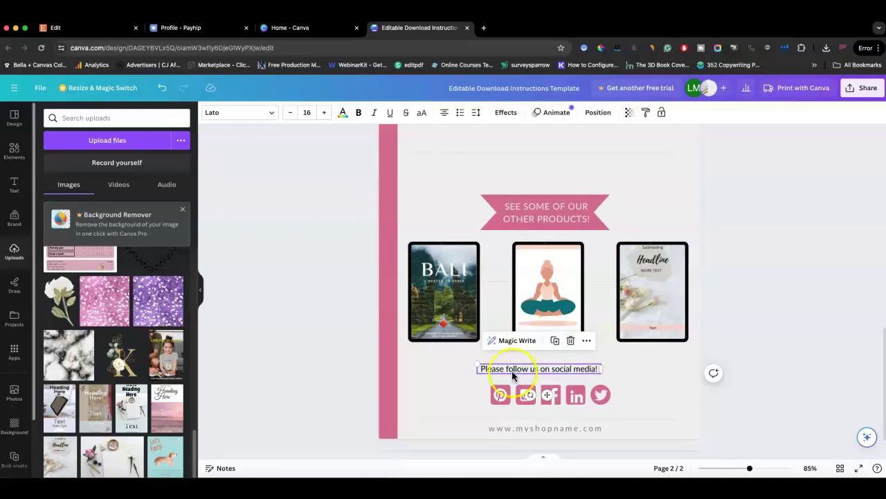
pyautogui.click(601, 395)
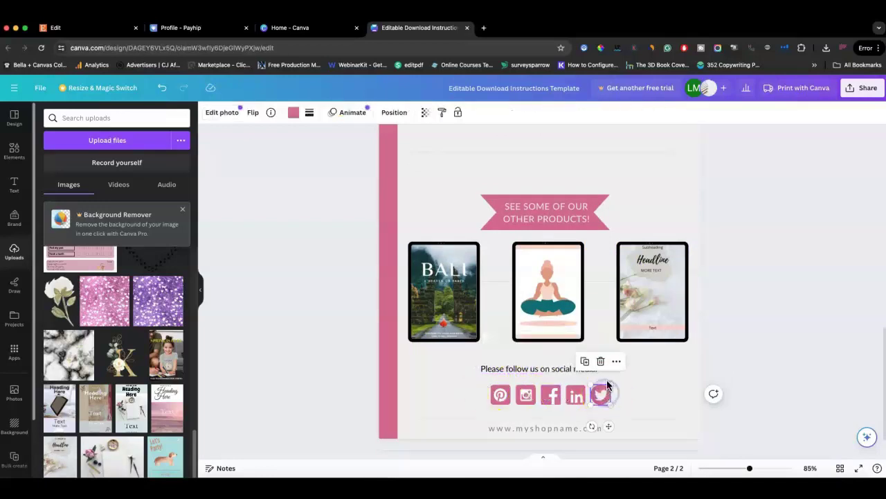
pyautogui.click(615, 361)
pyautogui.click(636, 299)
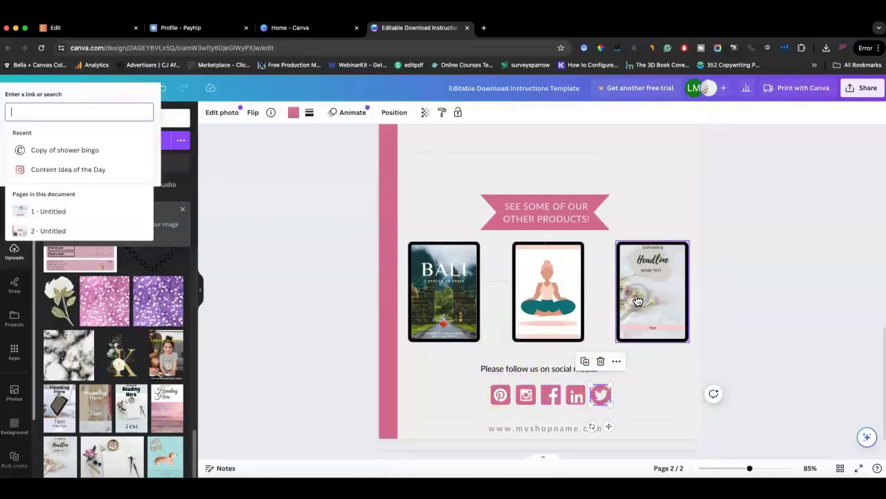
pyautogui.write('www')
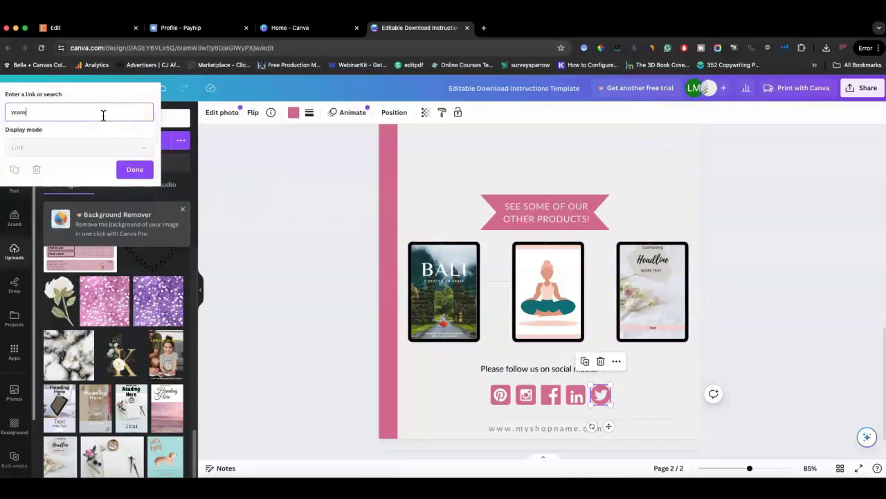
pyautogui.write('.pinterest.com')
pyautogui.press('Return')
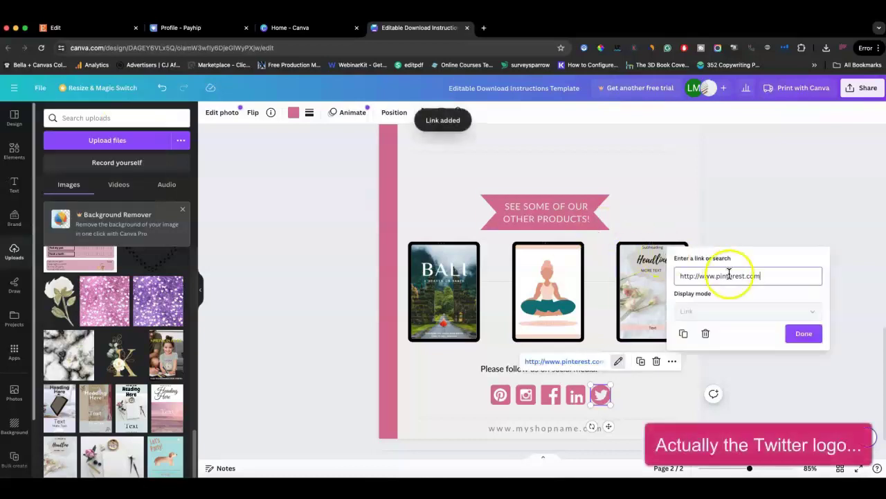
# Confirm the Twitter icon's link and download all pages of the design as PDF Standard.
pyautogui.click(803, 333)
pyautogui.scroll(-1, 791, 182)
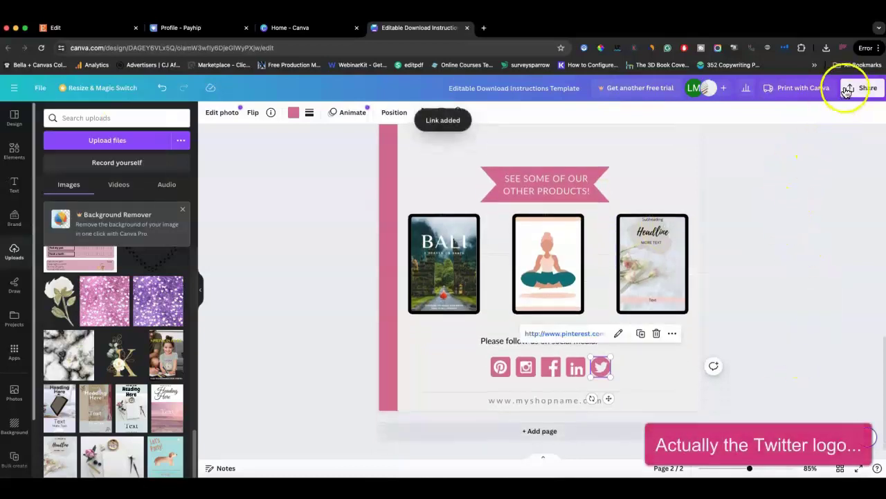
pyautogui.scroll(5, 838, 121)
pyautogui.click(857, 87)
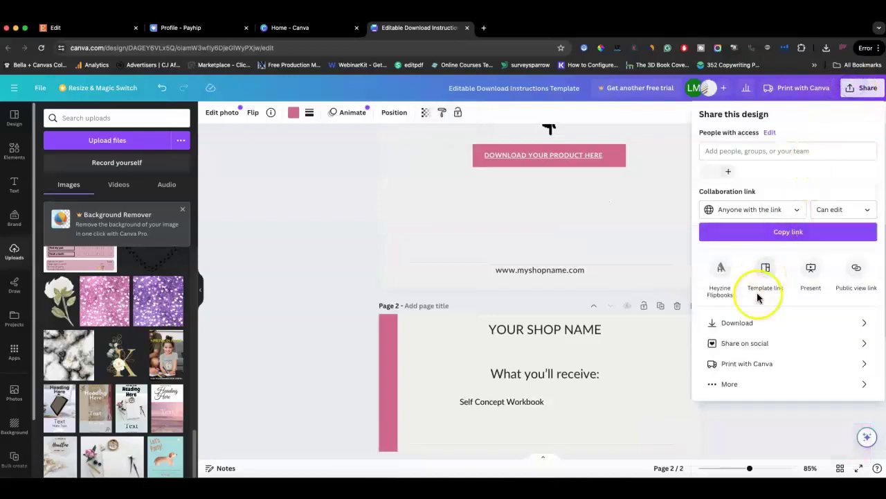
pyautogui.click(752, 322)
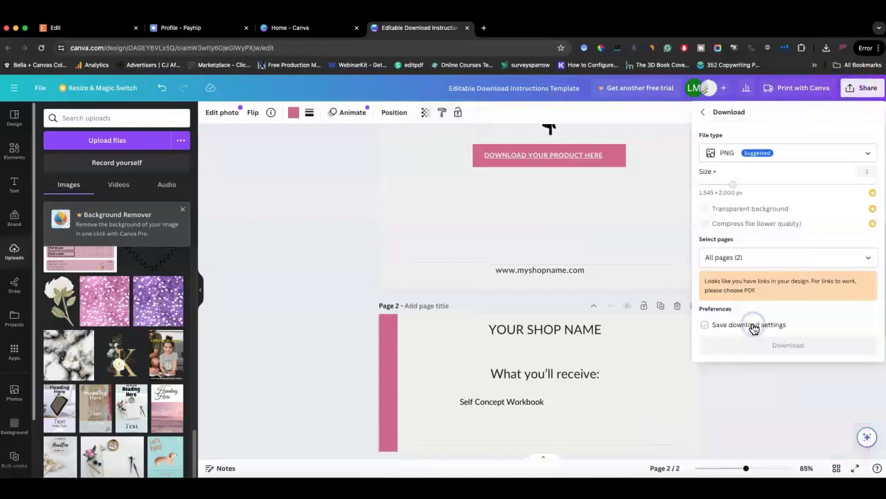
pyautogui.click(838, 148)
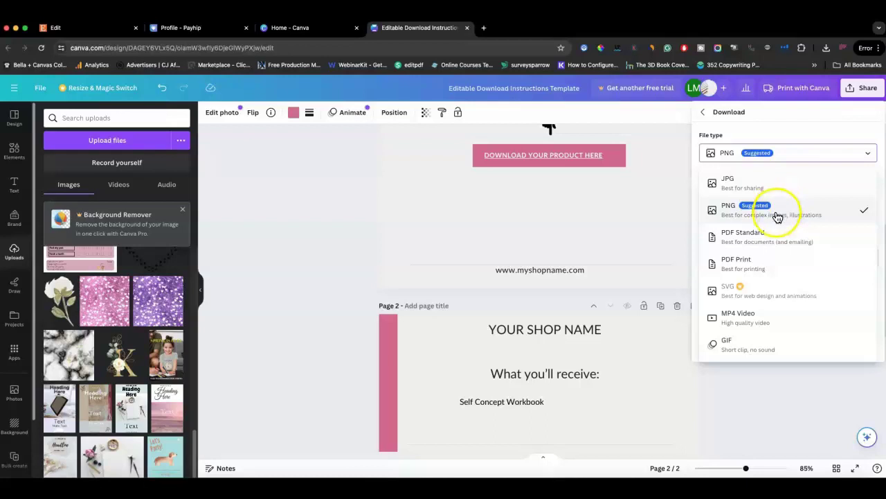
pyautogui.click(767, 235)
pyautogui.click(784, 273)
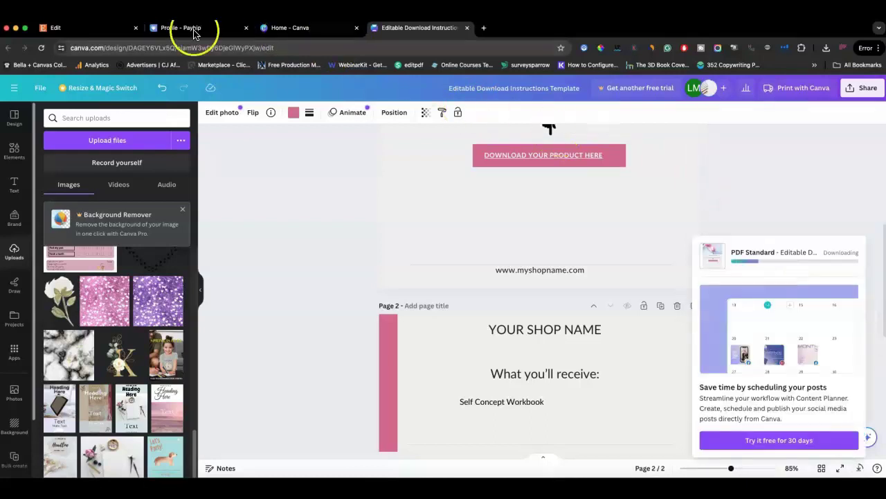
# Switch to the Etsy listing and remove the A5 Self-Concept Workbook PDF from its digital files.
pyautogui.click(111, 28)
pyautogui.scroll(3, 435, 256)
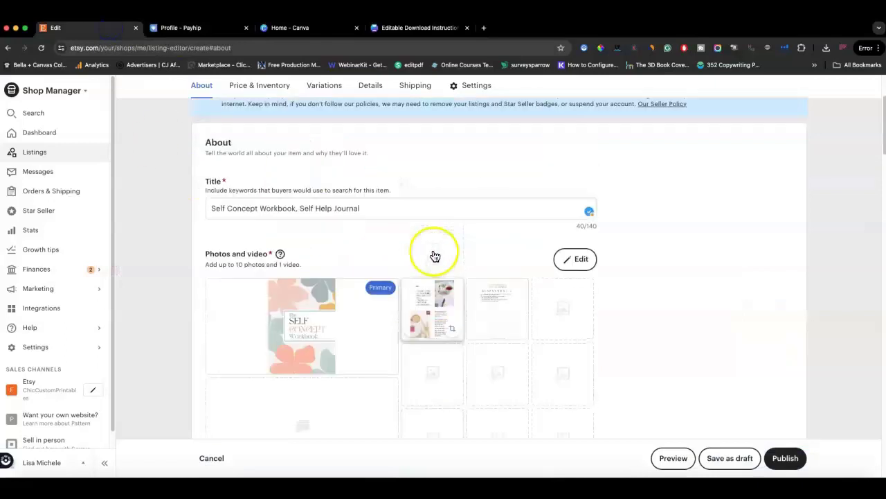
pyautogui.scroll(-5, 434, 256)
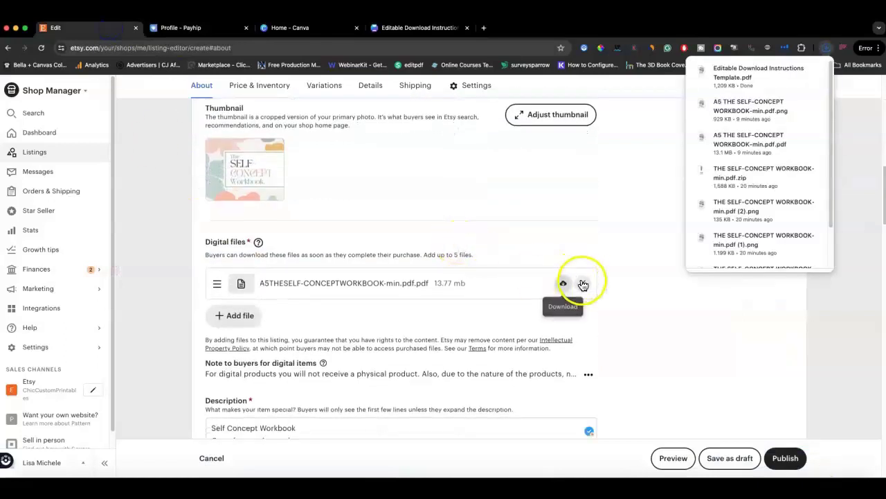
pyautogui.click(583, 284)
# Upload Editable Download Instructions Template.pdf from the Downloads folder as the listing's digital file.
pyautogui.click(408, 311)
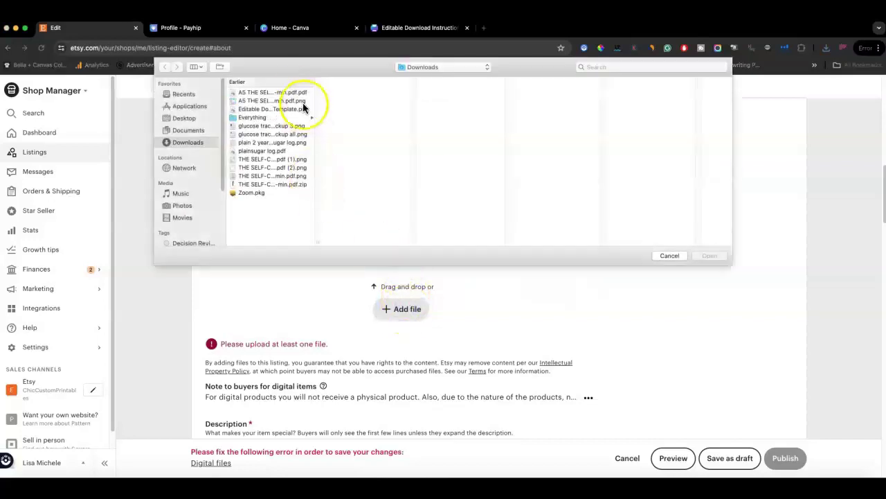
pyautogui.click(290, 92)
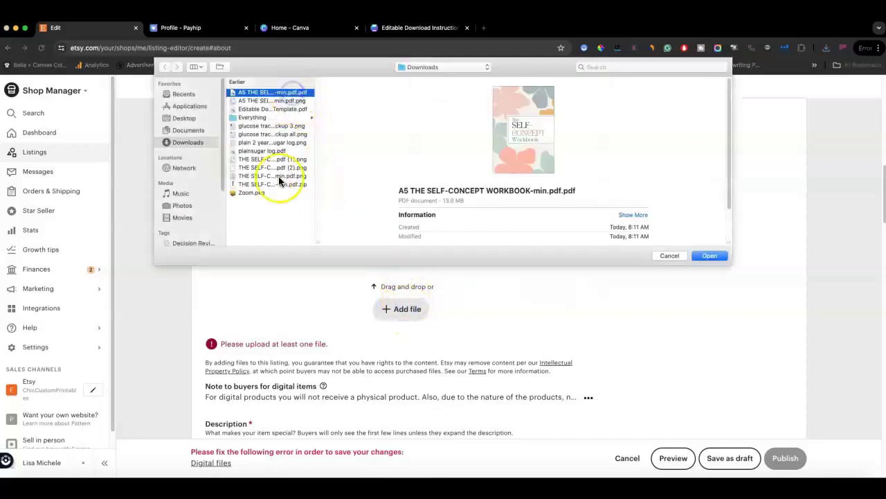
pyautogui.click(270, 101)
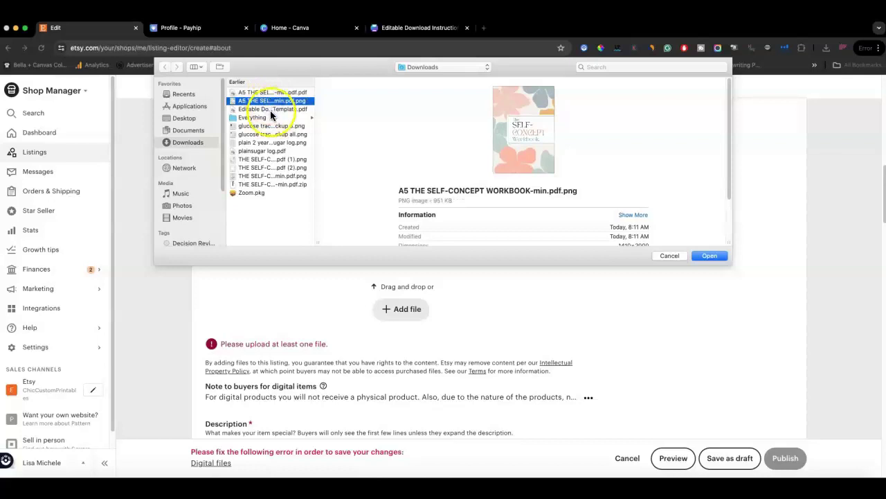
pyautogui.click(272, 109)
pyautogui.click(709, 254)
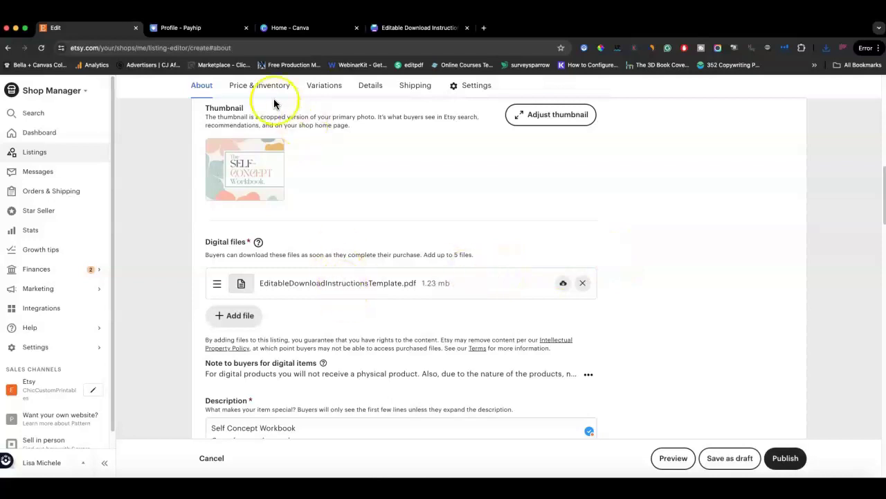
# Open the downloaded Editable Download Instructions Template.pdf from the Downloads folder in Finder and look over its first page.
pyautogui.click(234, 315)
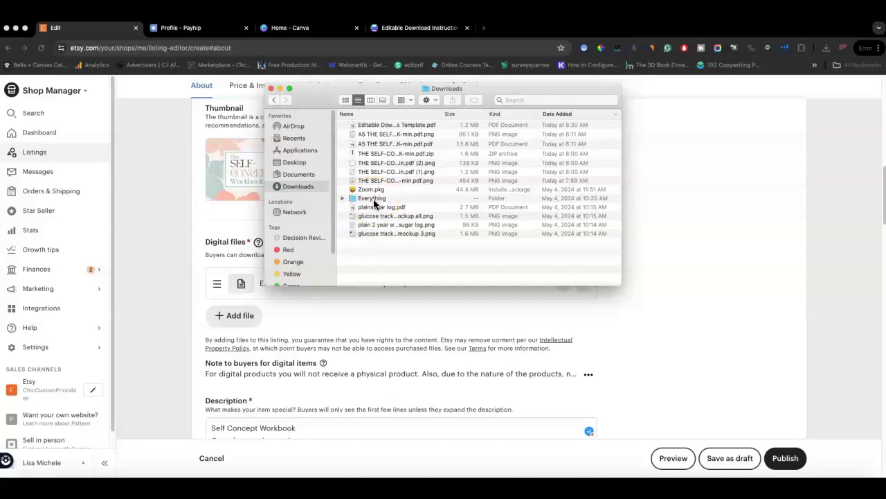
pyautogui.click(428, 126)
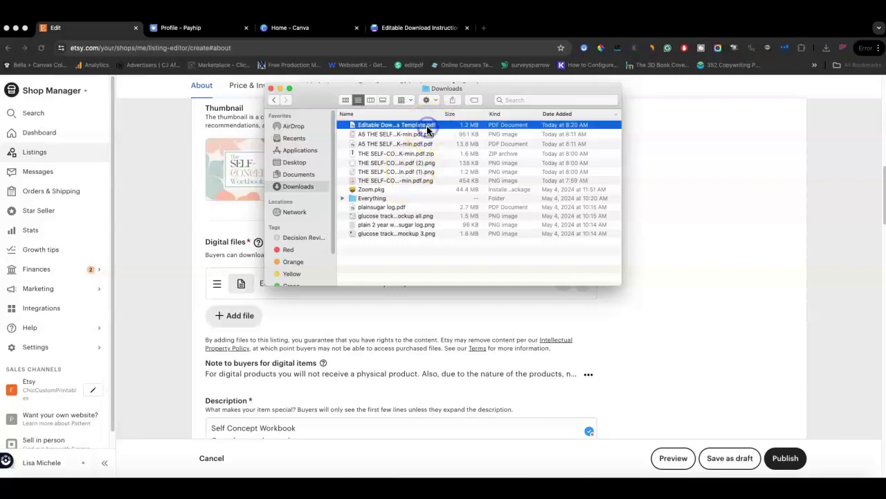
pyautogui.moveTo(427, 129); pyautogui.dragTo(439, 158)
pyautogui.moveTo(743, 363); pyautogui.dragTo(743, 363)
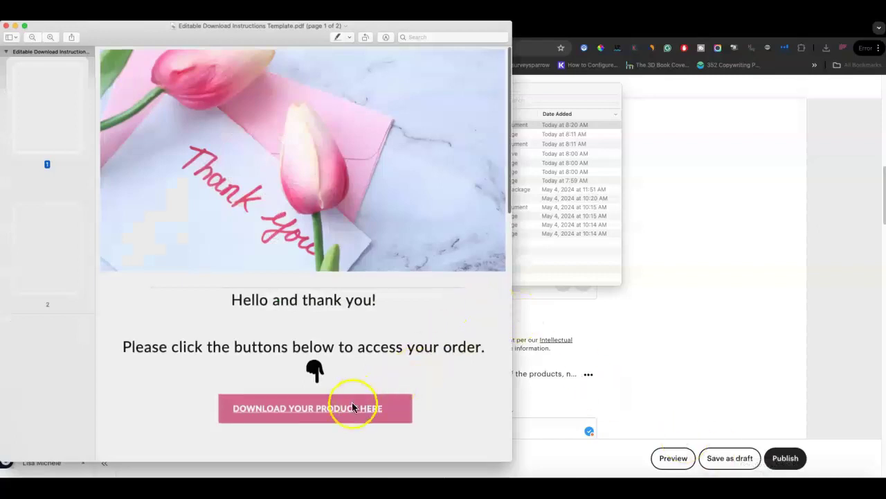
pyautogui.scroll(-3, 315, 260)
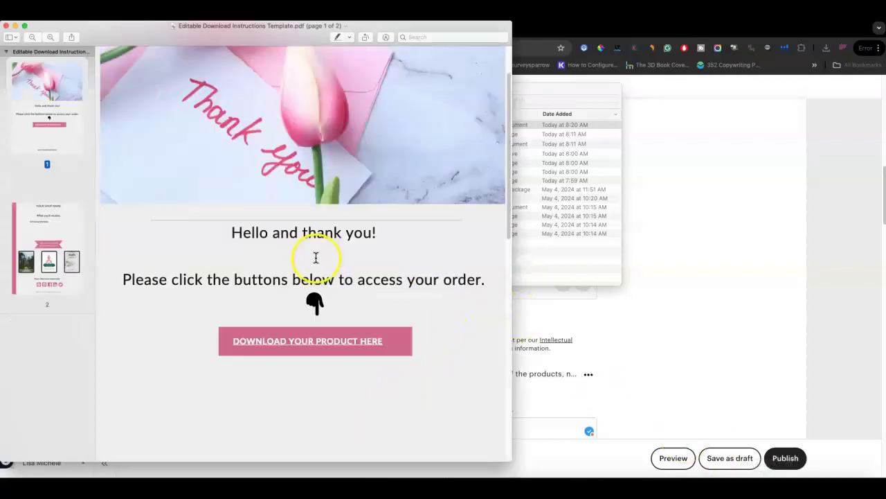
pyautogui.scroll(1, 315, 259)
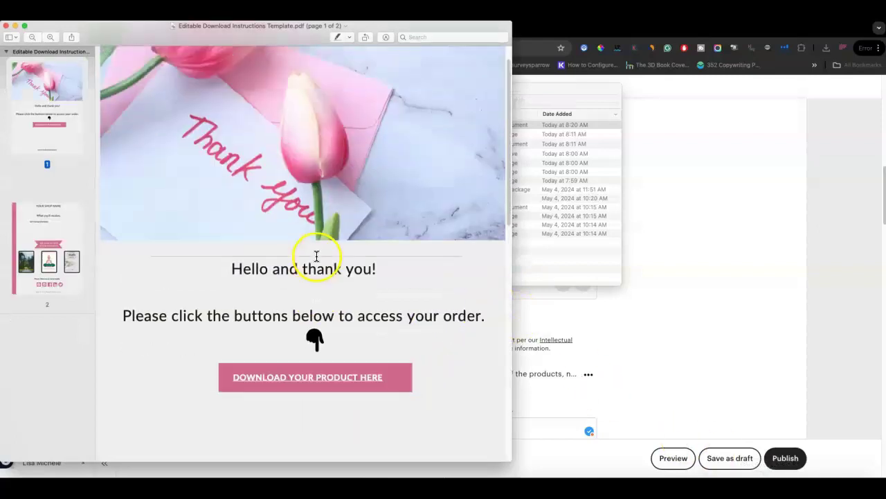
# Test the "DOWNLOAD YOUR PRODUCT HERE" link in the PDF, look over the linked workbook design, and close its browser window.
pyautogui.click(330, 380)
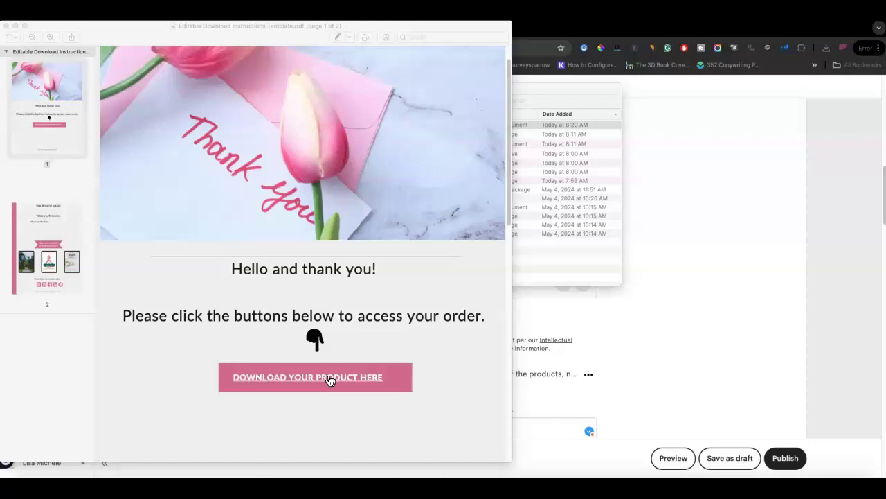
pyautogui.click(330, 380)
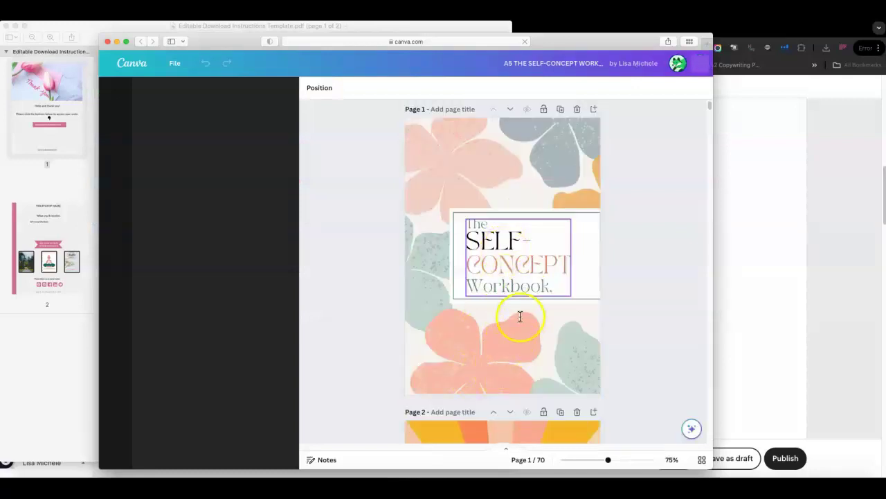
pyautogui.scroll(-5, 520, 316)
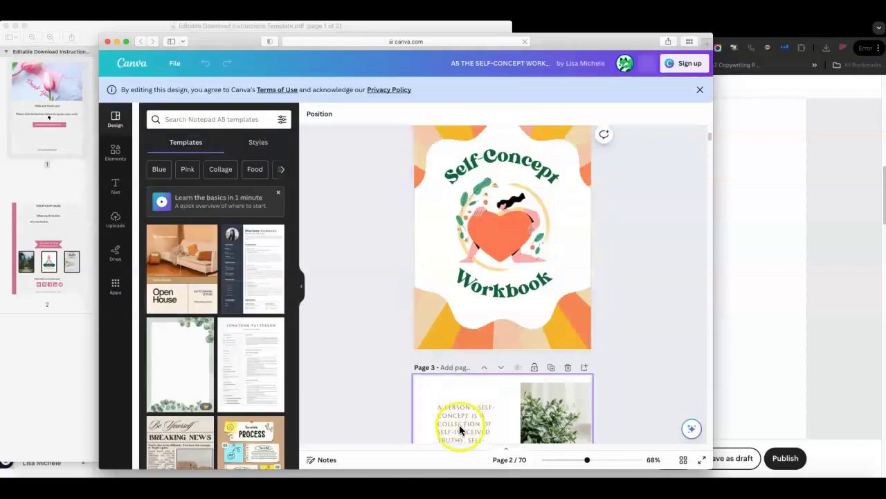
pyautogui.click(461, 426)
pyautogui.click(554, 412)
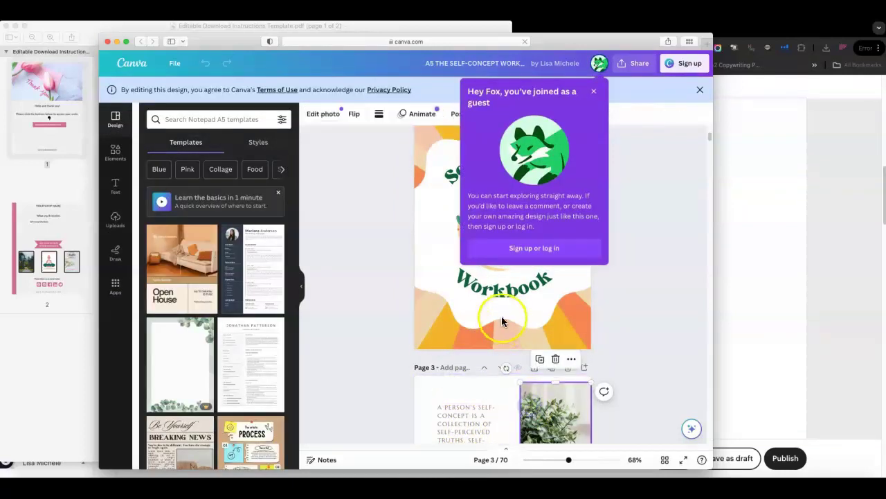
pyautogui.click(502, 321)
pyautogui.moveTo(593, 43); pyautogui.dragTo(587, 81)
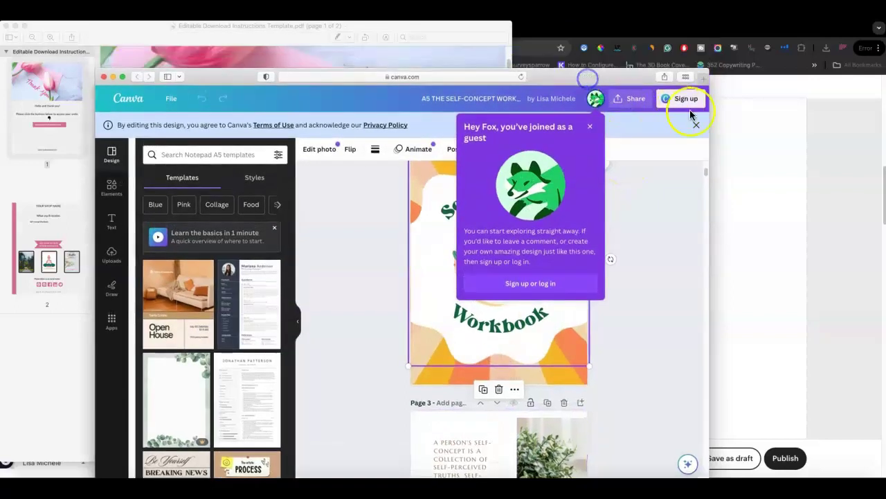
pyautogui.click(104, 81)
# Examine the download link, product images and social media icons across both PDF pages, then close the PDF and the Downloads window.
pyautogui.moveTo(306, 27); pyautogui.dragTo(461, 53)
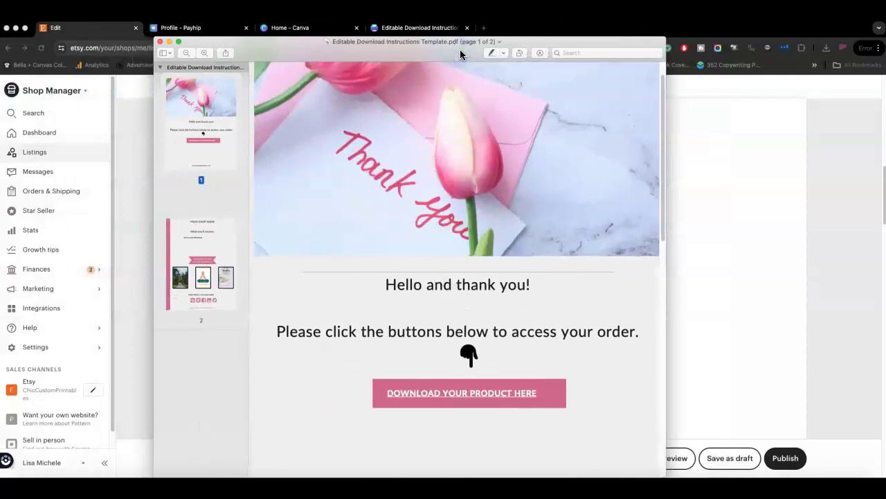
pyautogui.scroll(-5, 540, 256)
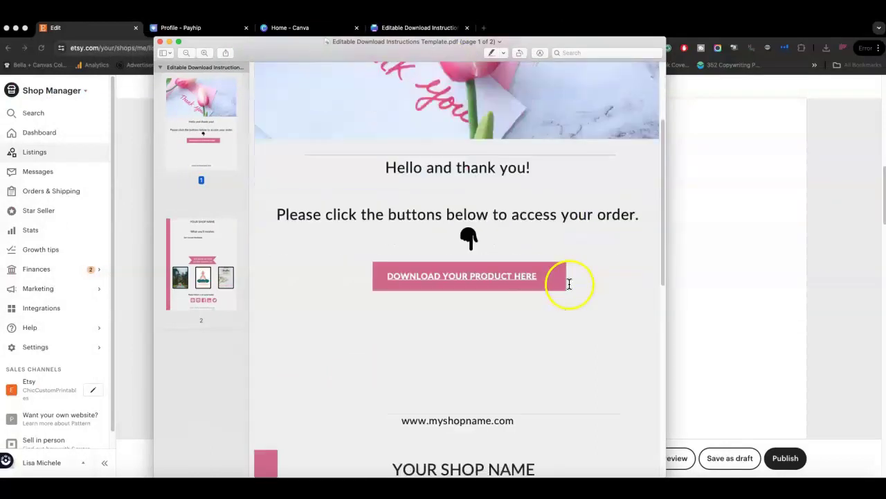
pyautogui.scroll(-10, 581, 288)
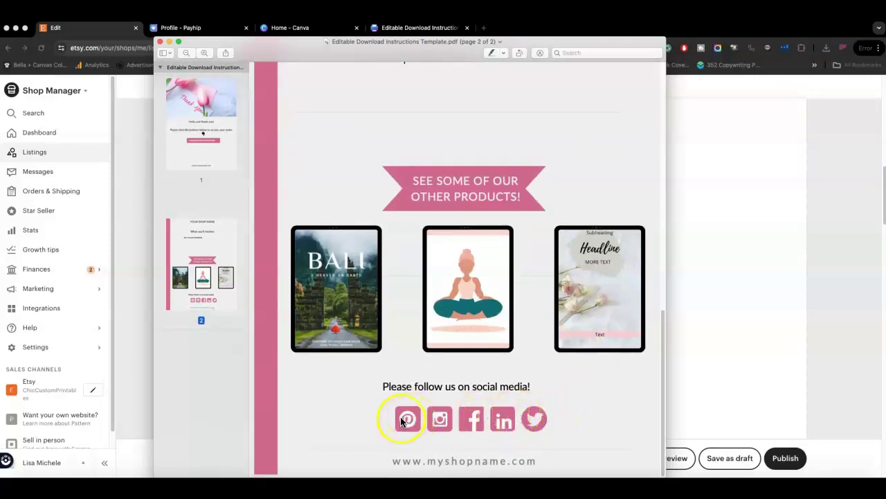
pyautogui.scroll(3, 453, 406)
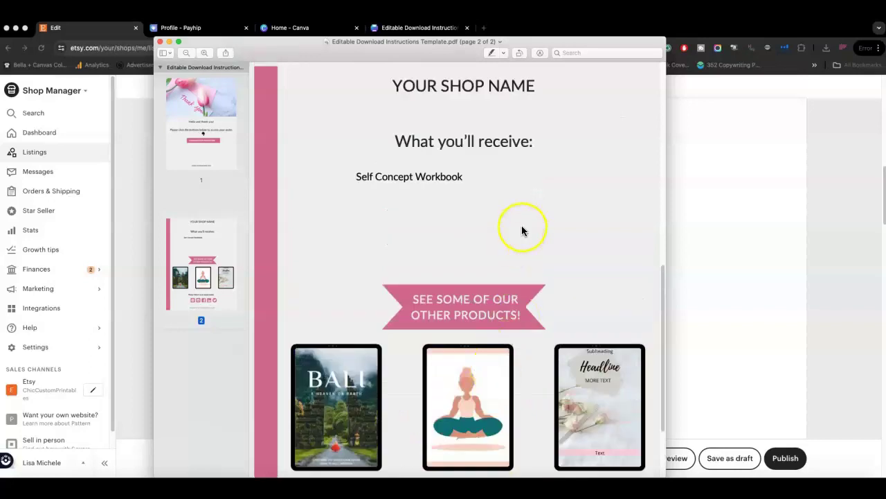
pyautogui.scroll(-2, 390, 173)
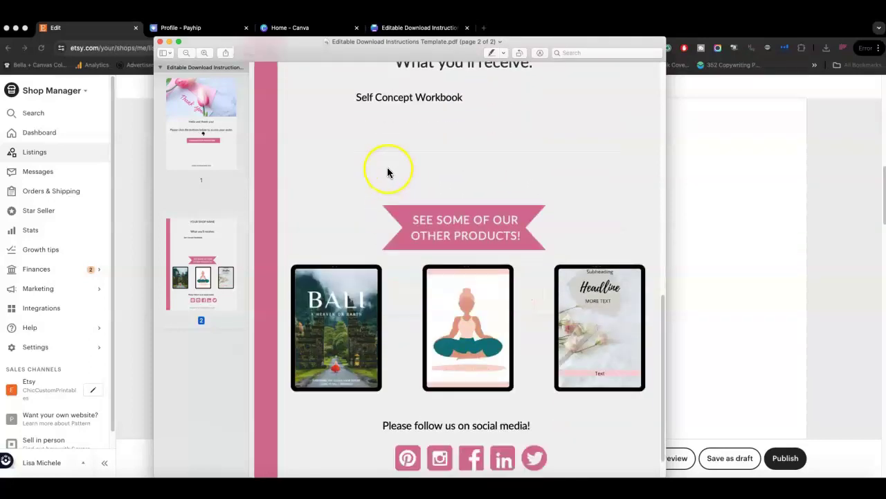
pyautogui.scroll(2, 312, 184)
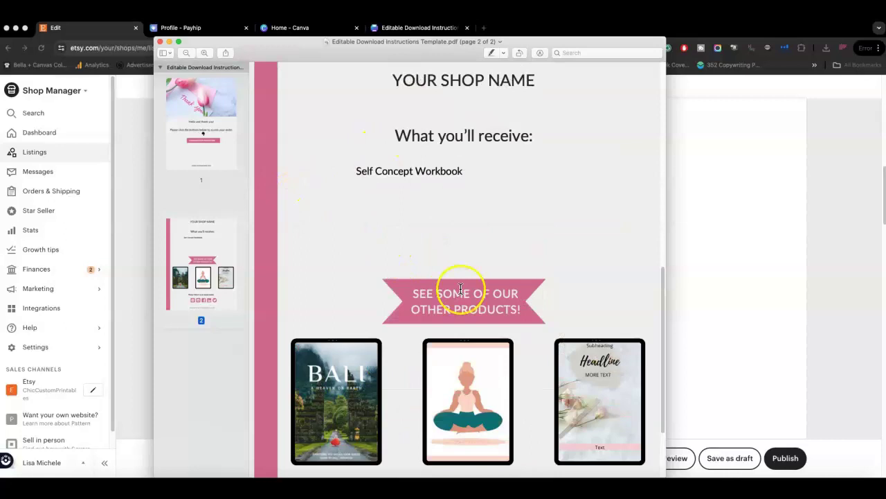
pyautogui.scroll(1, 470, 298)
pyautogui.scroll(3, 470, 297)
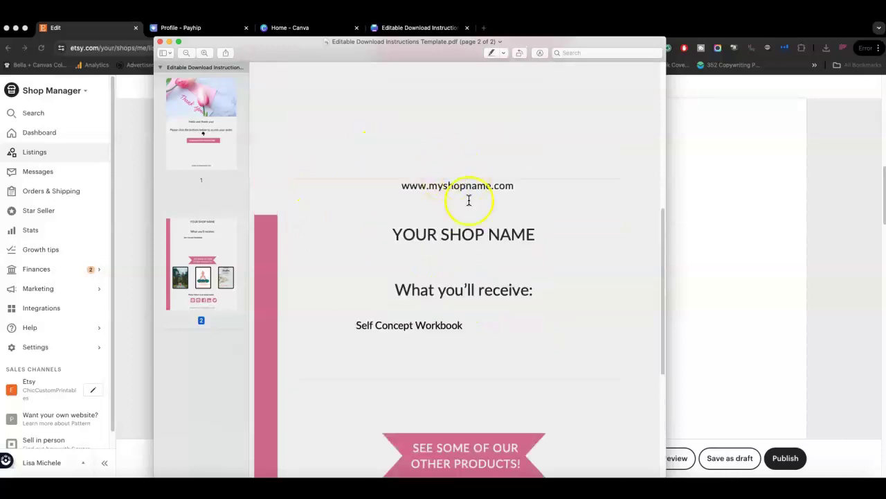
pyautogui.scroll(2, 469, 198)
pyautogui.scroll(2, 422, 124)
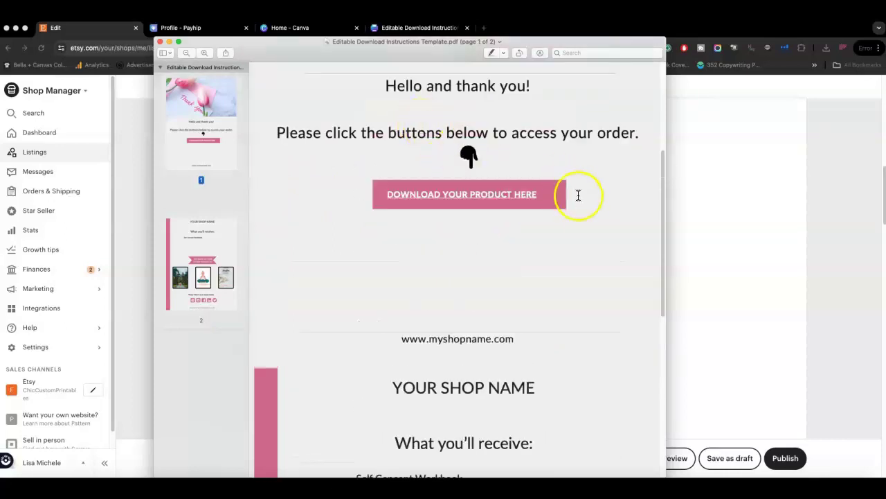
pyautogui.scroll(-6, 461, 367)
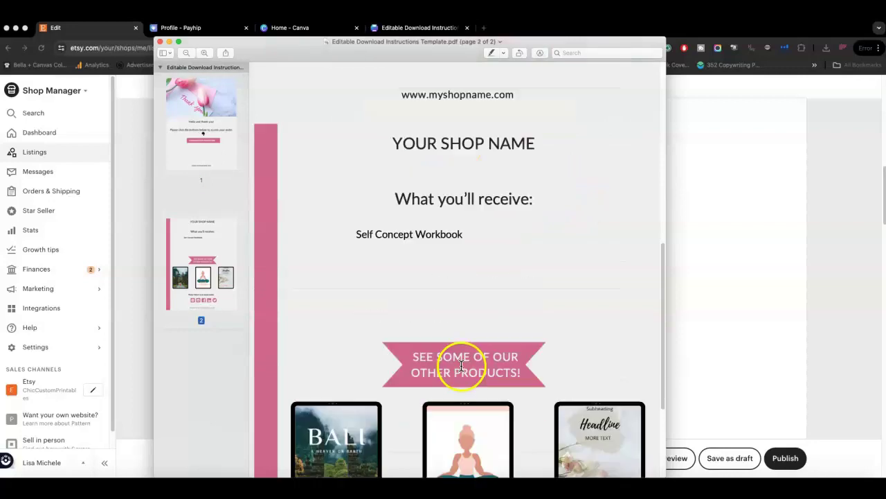
pyautogui.scroll(-4, 471, 390)
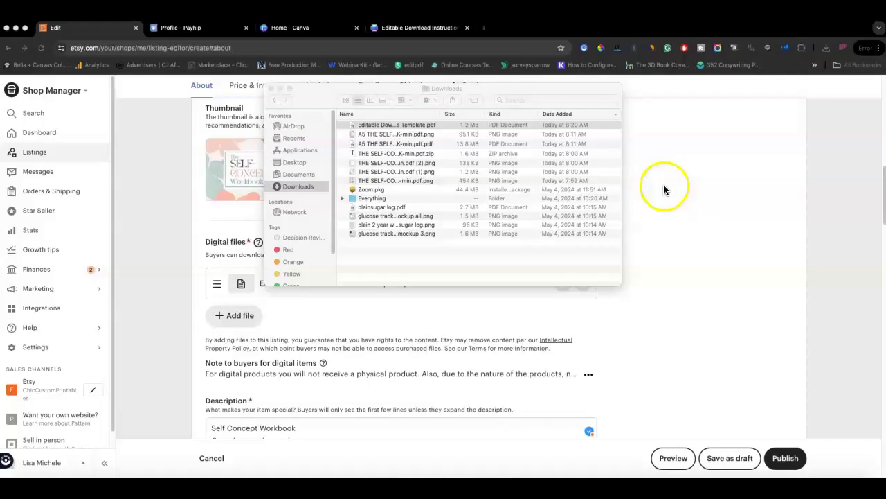
pyautogui.click(271, 89)
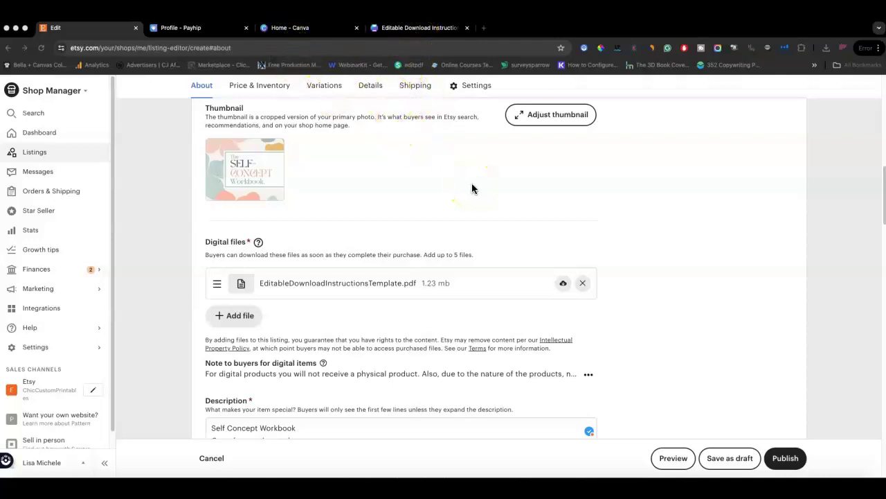
# Look over the download instructions template in Canva and switch to the Payhip account settings.
pyautogui.click(378, 28)
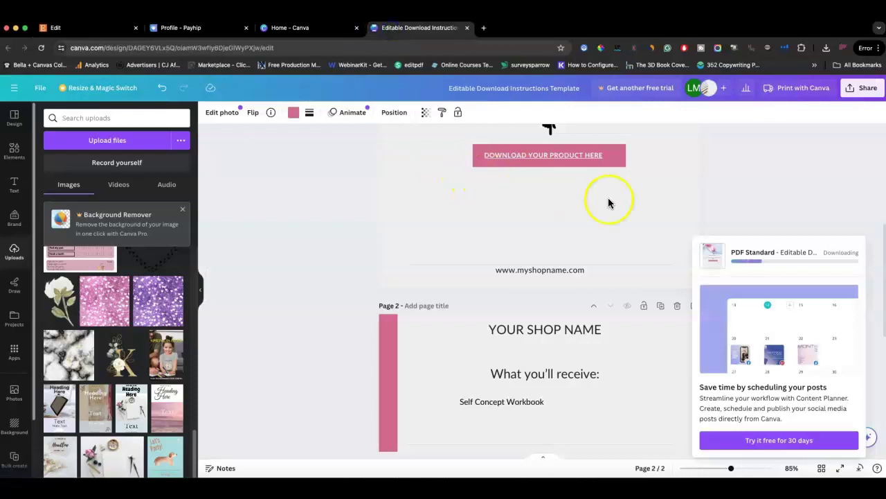
pyautogui.scroll(-2, 608, 203)
pyautogui.scroll(5, 643, 198)
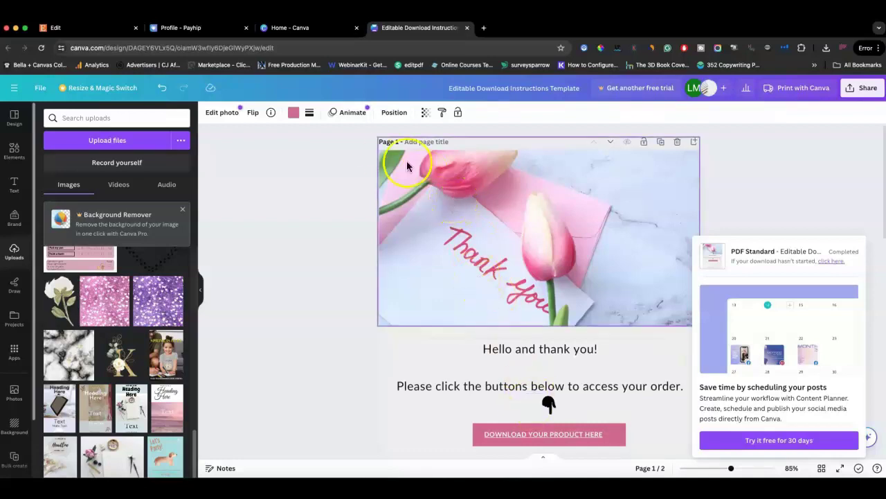
pyautogui.click(211, 33)
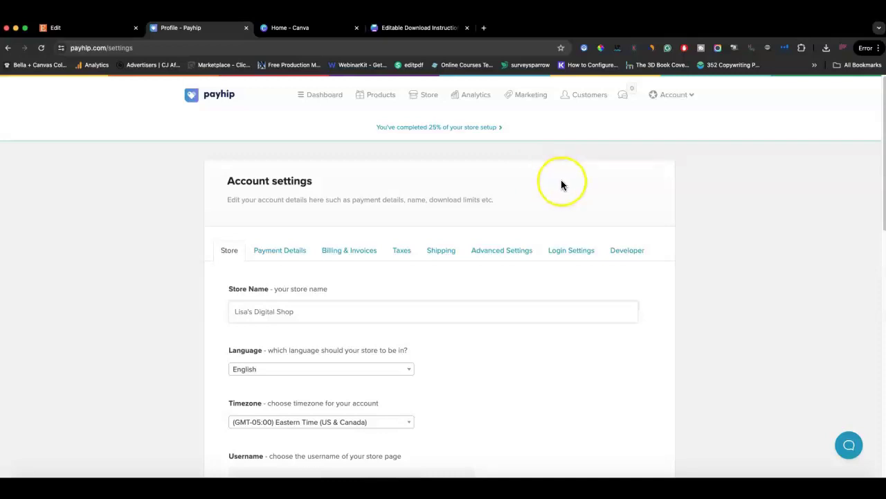
# Look through the Payhip account settings sections, from Store and Advanced Settings through Login Settings, Shipping, Taxes and Billing to Payment Details.
pyautogui.scroll(-3, 599, 208)
pyautogui.scroll(2, 623, 214)
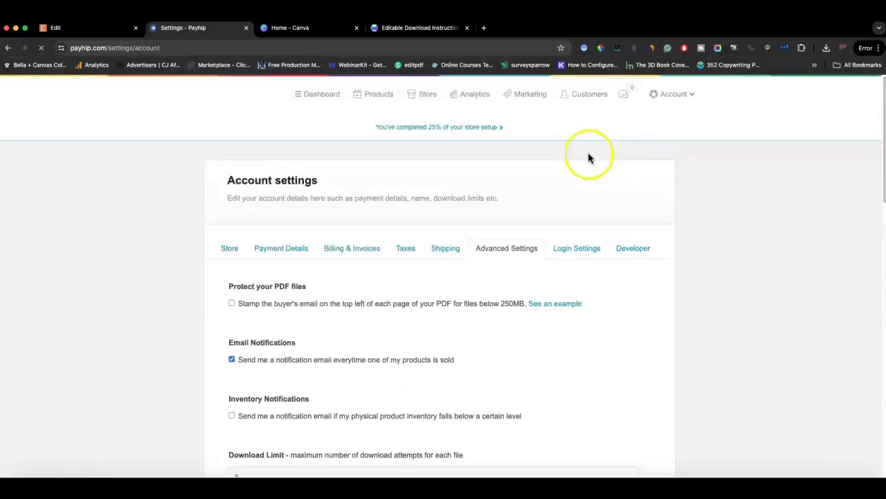
pyautogui.click(563, 251)
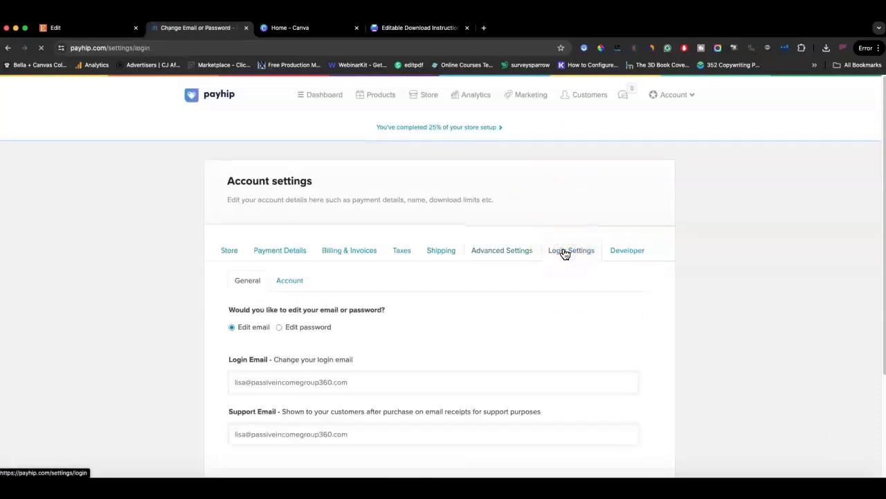
pyautogui.click(429, 251)
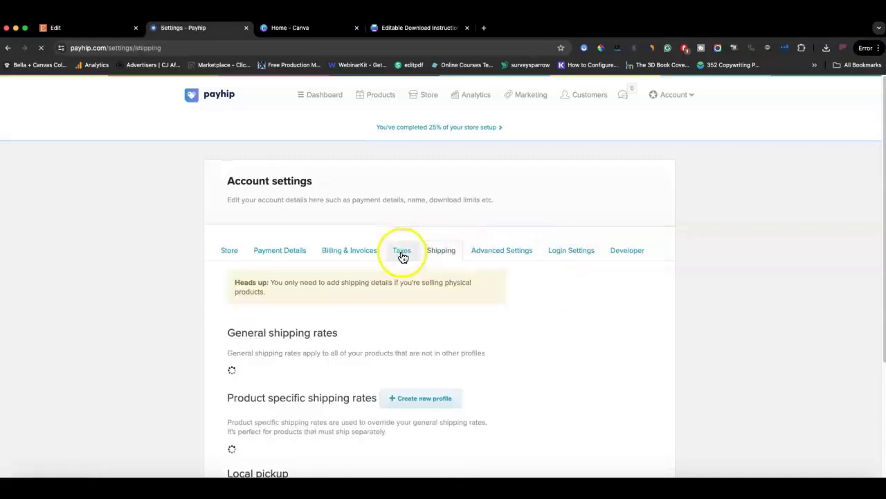
pyautogui.click(401, 253)
pyautogui.click(362, 253)
pyautogui.click(292, 255)
pyautogui.click(294, 253)
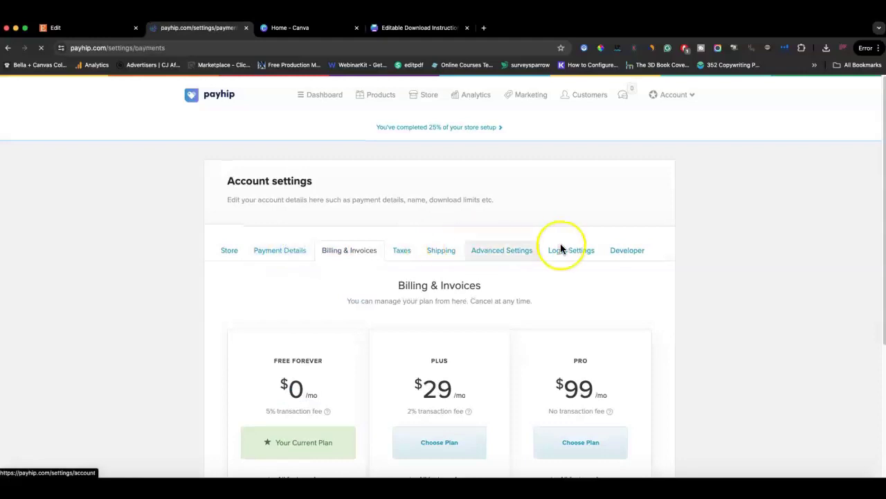
# Open the Billing & Invoices settings and compare the monthly prices and transaction fees of the Free Forever, Plus and Pro plans.
pyautogui.click(358, 253)
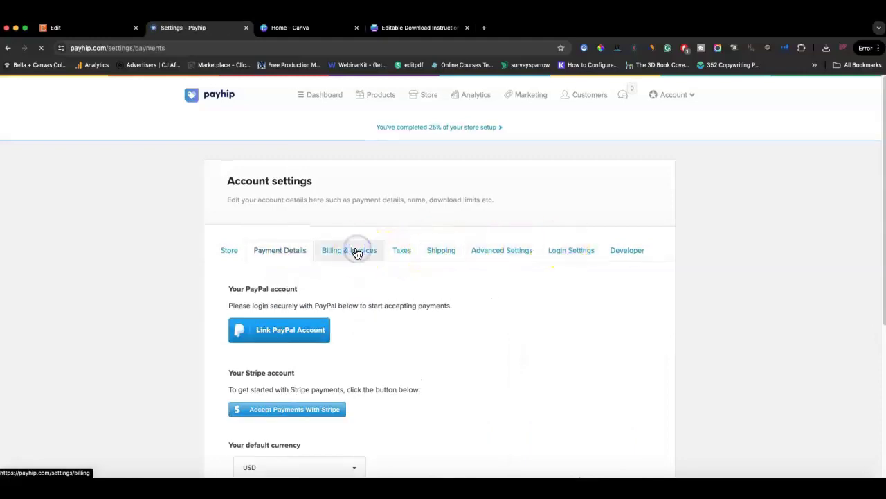
pyautogui.scroll(-1, 670, 262)
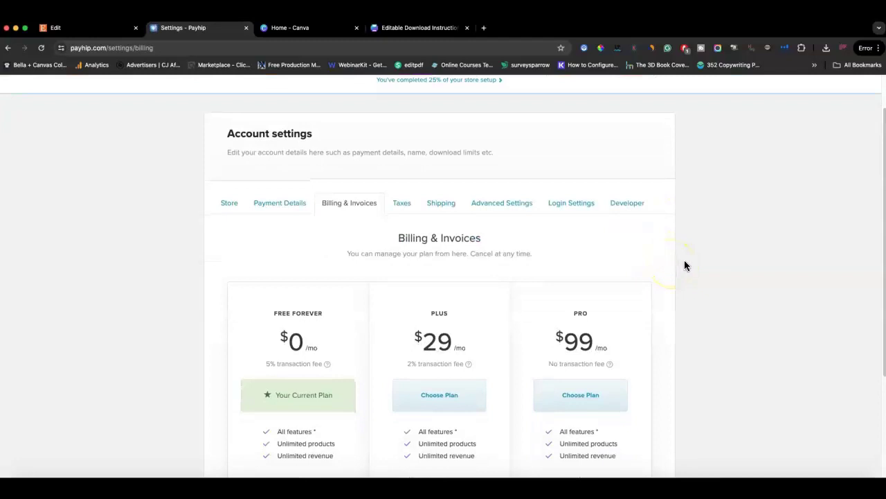
pyautogui.scroll(-1, 693, 261)
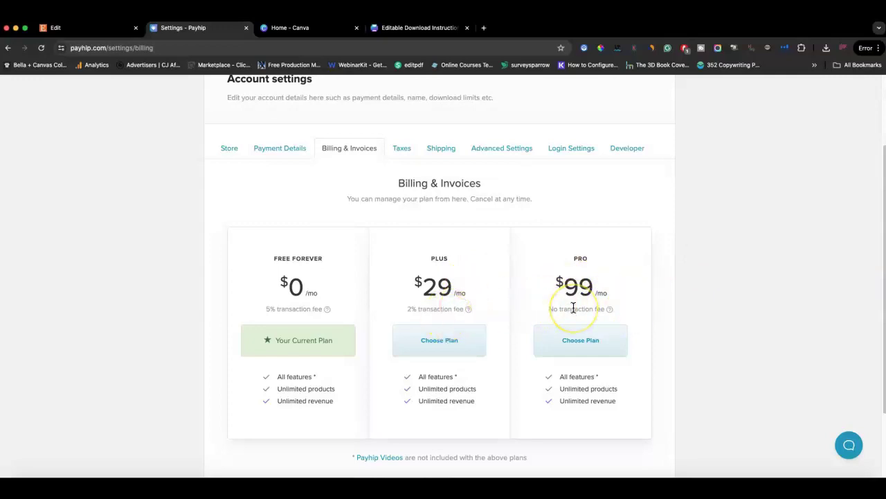
pyautogui.scroll(2, 574, 307)
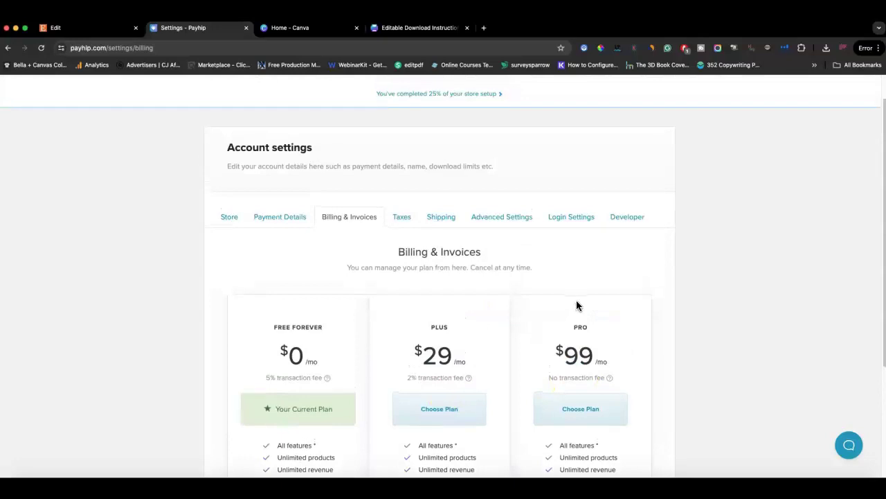
pyautogui.scroll(-2, 578, 305)
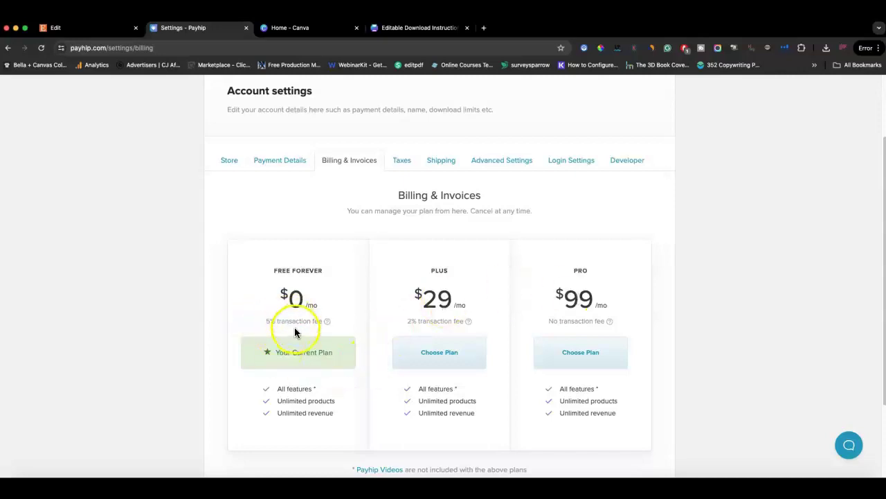
# Review the store profile settings and the Payment Details section with its PayPal, Stripe and default currency options.
pyautogui.click(228, 158)
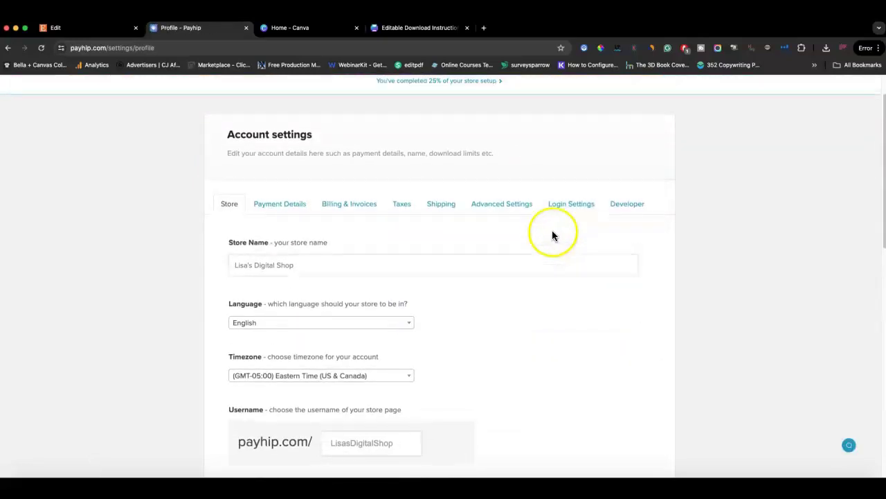
pyautogui.scroll(-3, 457, 276)
pyautogui.scroll(3, 457, 276)
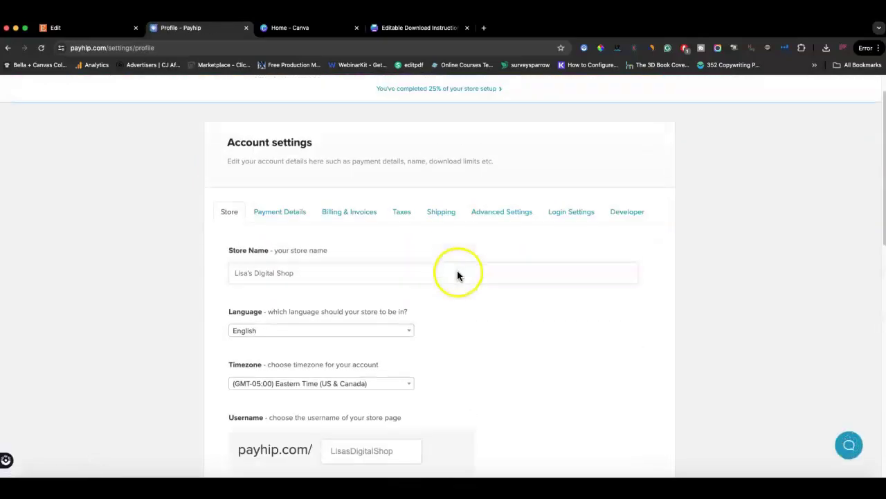
pyautogui.click(341, 194)
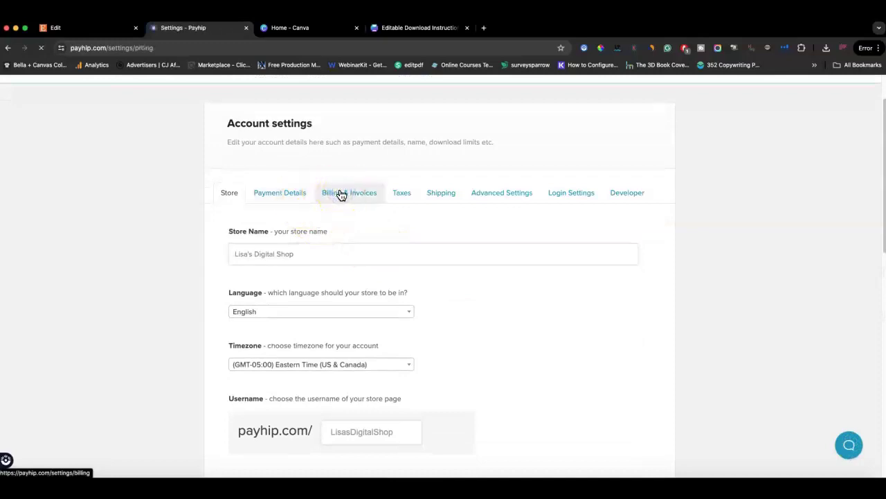
pyautogui.click(278, 252)
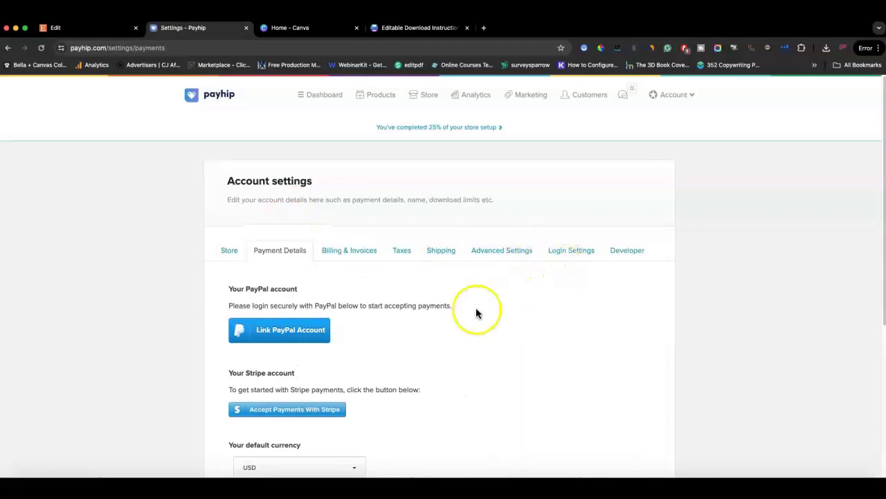
pyautogui.scroll(-2, 476, 309)
pyautogui.scroll(1, 476, 312)
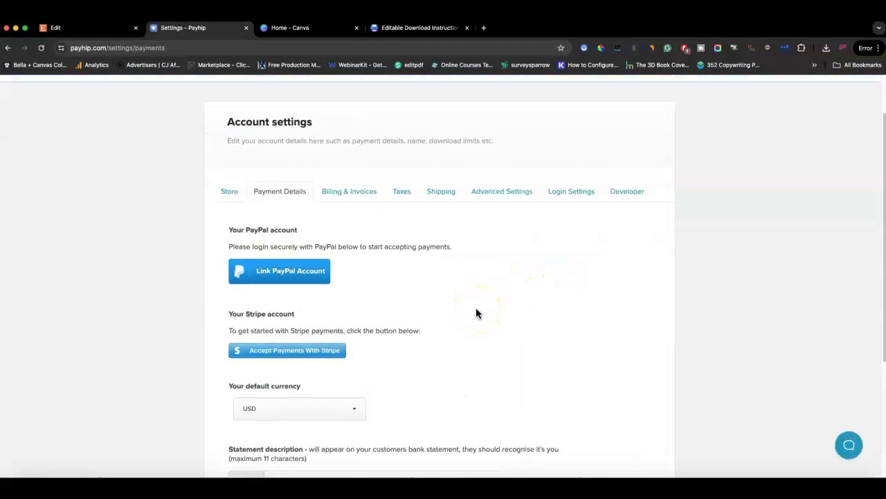
# Review the Taxes settings, including the EU and UK VAT handling options, and the Shipping rate settings.
pyautogui.click(400, 196)
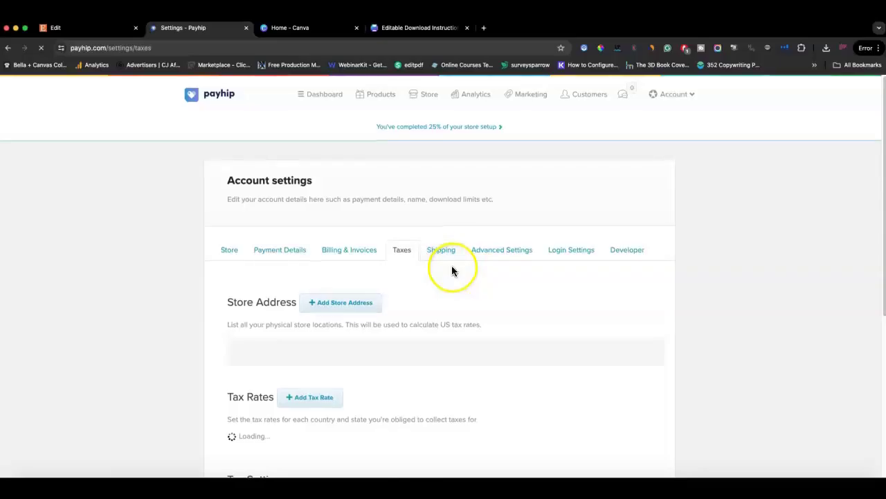
pyautogui.scroll(-3, 451, 271)
pyautogui.scroll(2, 451, 271)
pyautogui.scroll(-5, 451, 271)
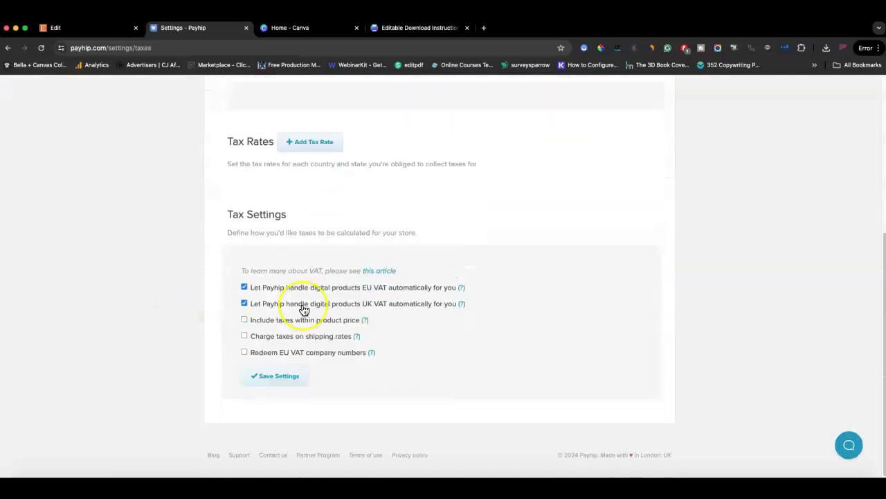
pyautogui.scroll(5, 515, 285)
pyautogui.click(446, 195)
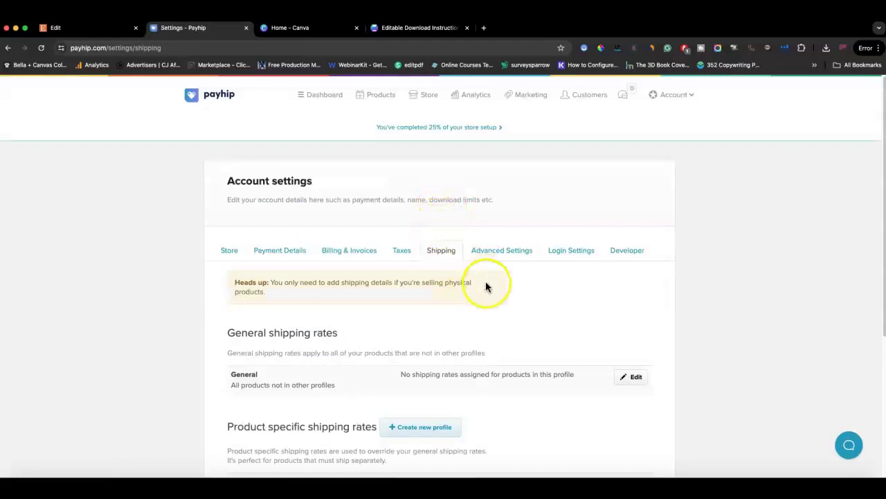
pyautogui.scroll(-5, 480, 315)
pyautogui.scroll(5, 480, 314)
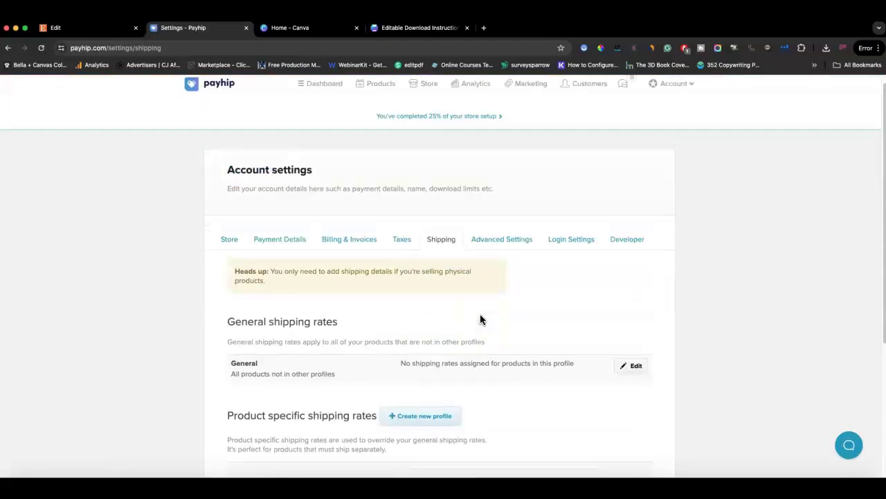
# Open the Advanced Settings and examine the file download limit and the option to stamp the buyer's email on PDF files.
pyautogui.click(516, 244)
pyautogui.scroll(-5, 481, 310)
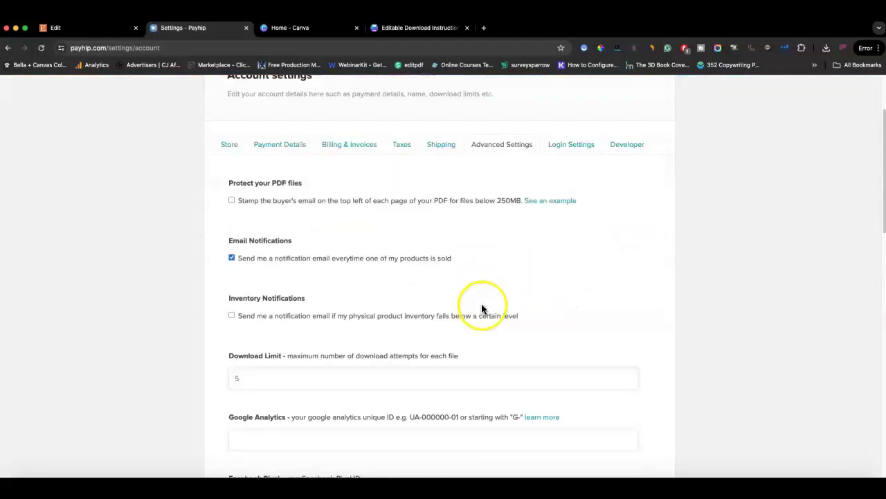
pyautogui.click(318, 321)
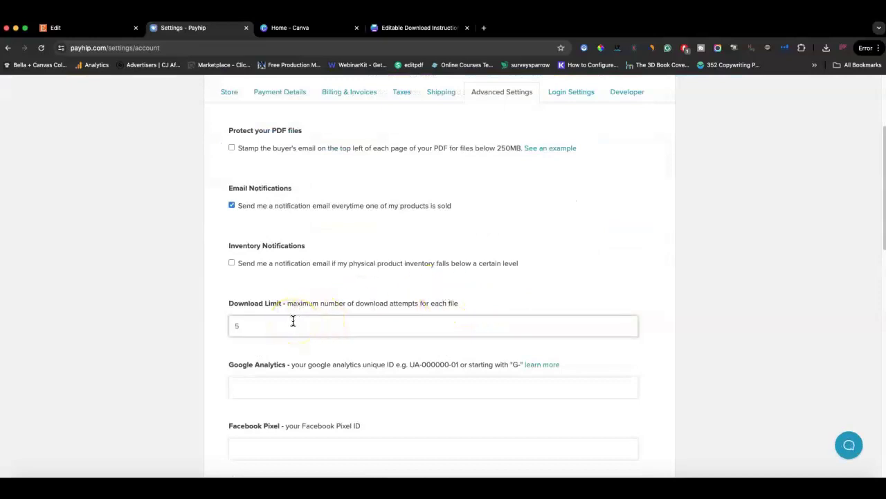
pyautogui.scroll(1, 293, 321)
pyautogui.click(313, 182)
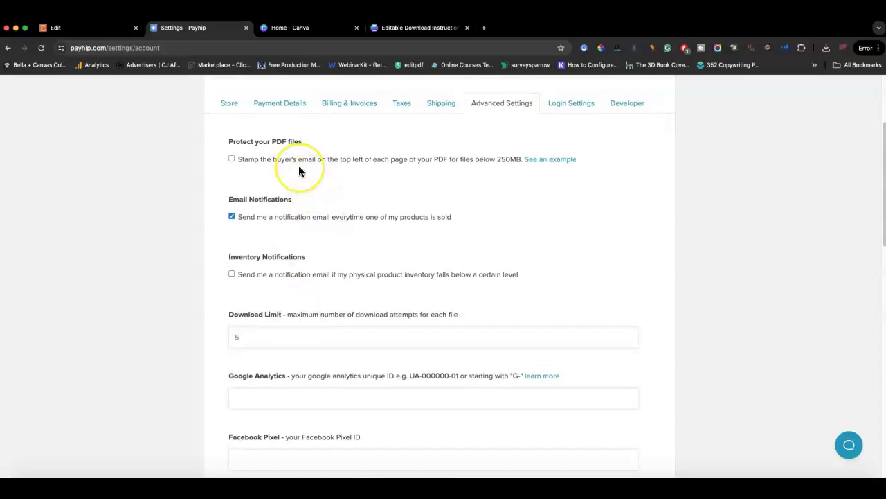
pyautogui.click(232, 159)
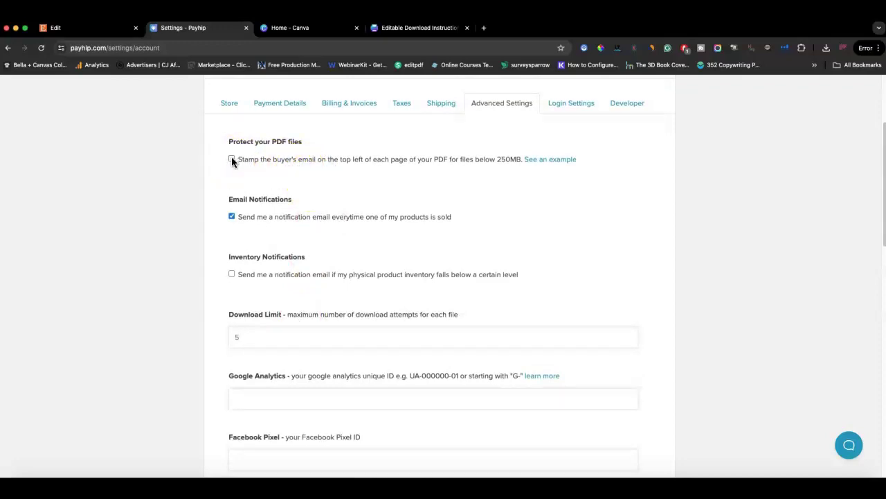
# Open the example of a stamped PDF, enlarge it to 200% to inspect the buyer stamp, and close the example.
pyautogui.click(549, 160)
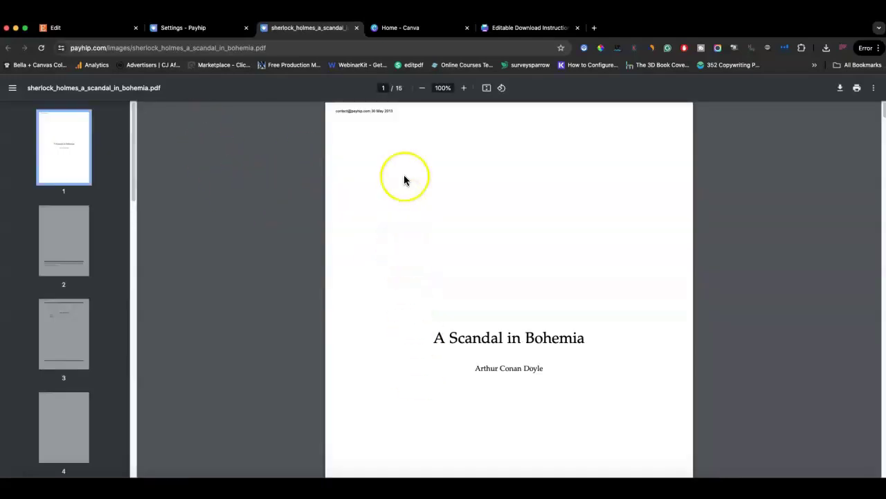
pyautogui.click(464, 89)
pyautogui.click(465, 89)
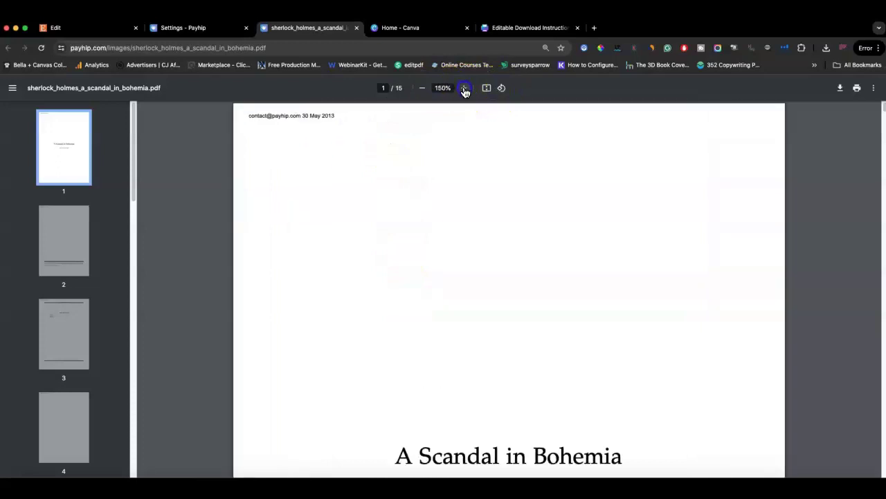
pyautogui.click(465, 88)
pyautogui.click(464, 89)
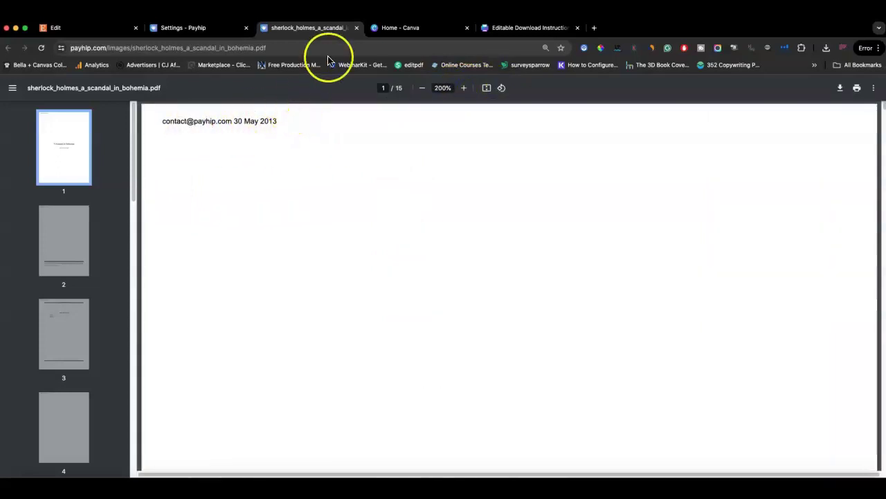
pyautogui.click(357, 28)
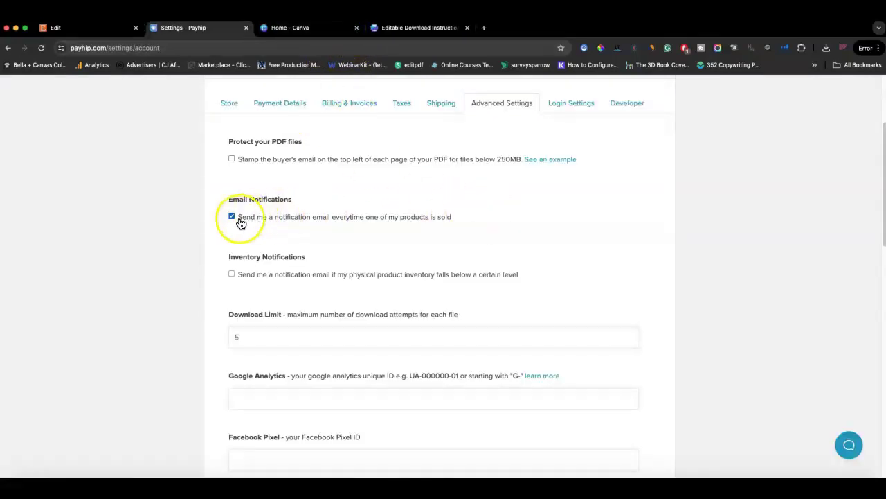
# Look over the notification, download limit, Google Analytics, Facebook Pixel and store unit settings down to the Checkout Settings.
pyautogui.scroll(-2, 447, 239)
pyautogui.scroll(-3, 451, 239)
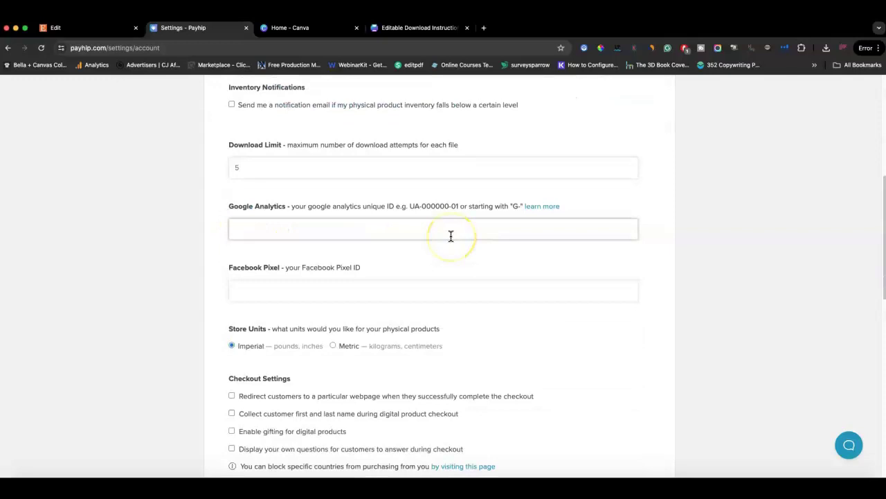
pyautogui.scroll(1, 451, 236)
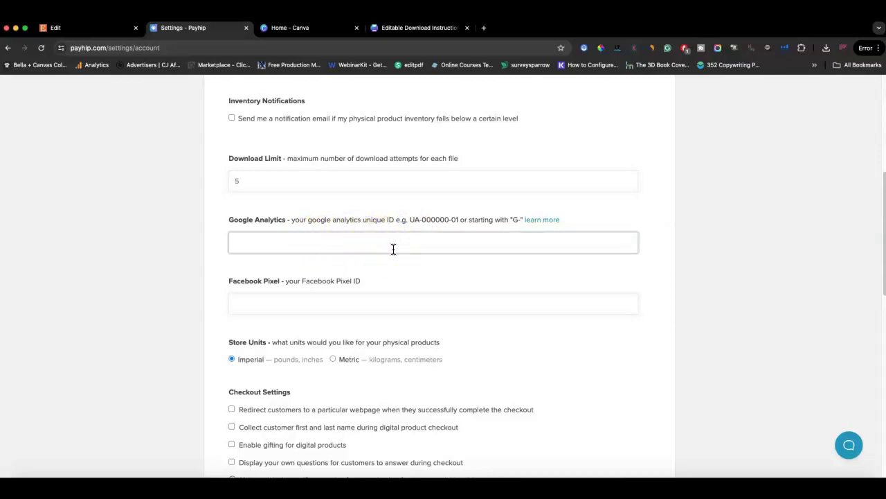
pyautogui.click(285, 306)
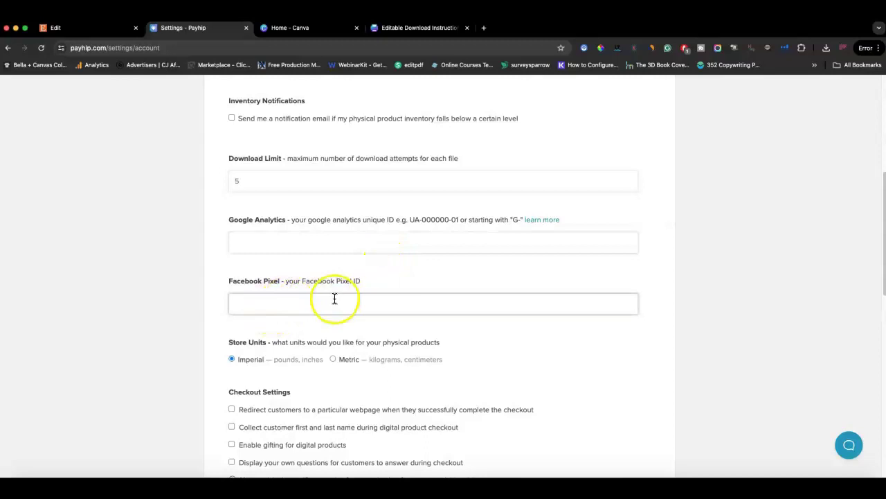
pyautogui.scroll(-4, 334, 298)
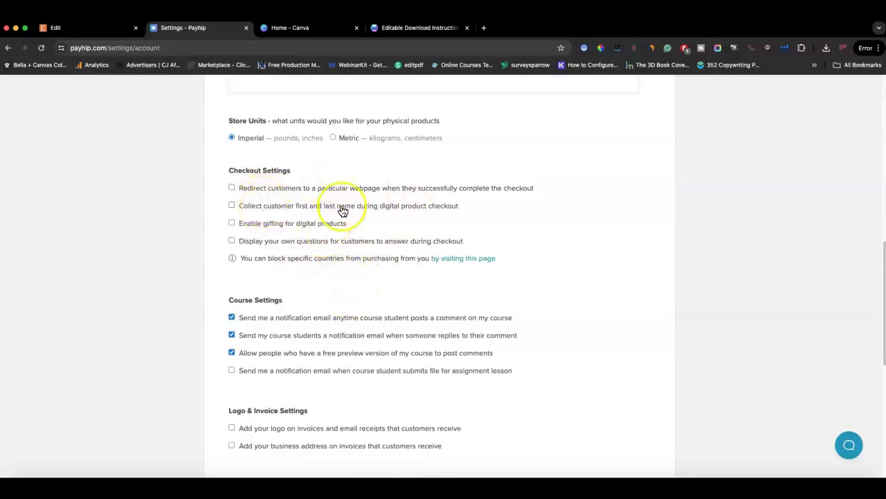
# Try the option redirecting customers to a particular webpage after checkout, switch it back off, and look over the course, invoice and email receipt settings.
pyautogui.click(231, 188)
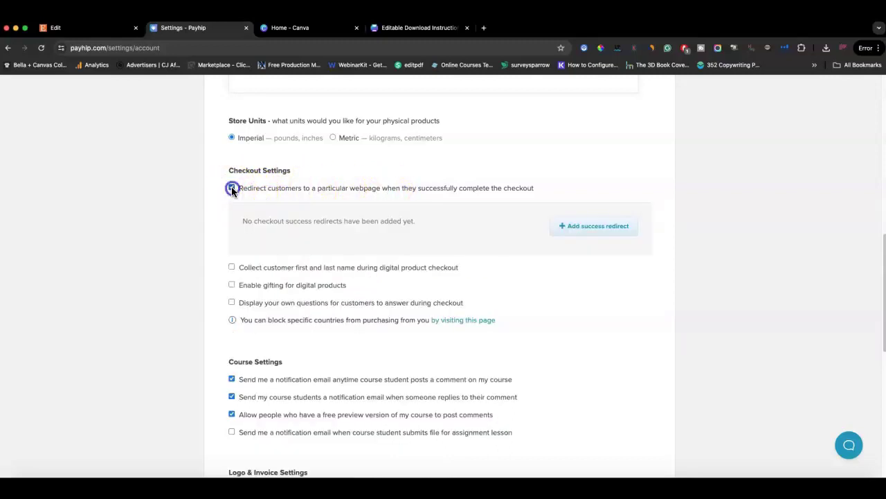
pyautogui.click(232, 189)
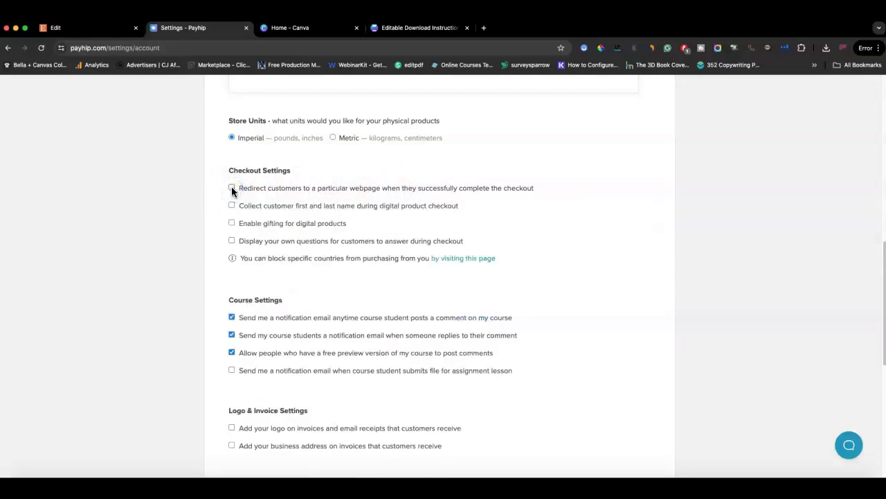
pyautogui.click(231, 187)
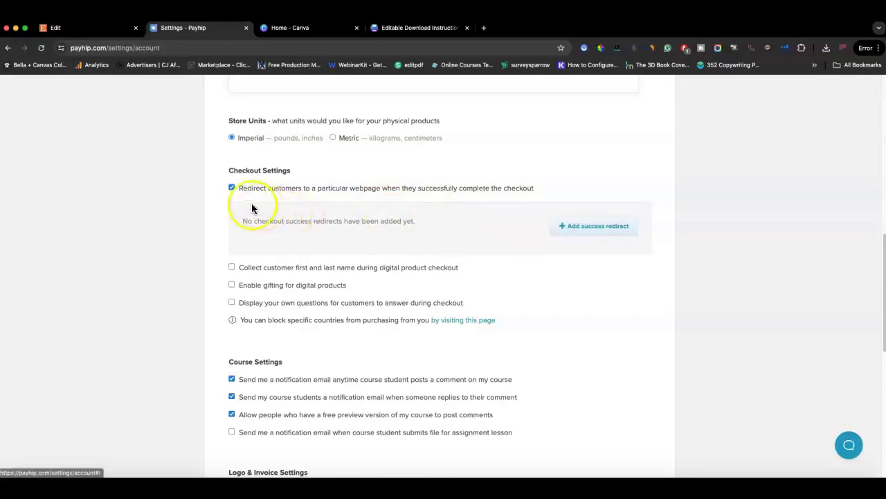
pyautogui.click(232, 187)
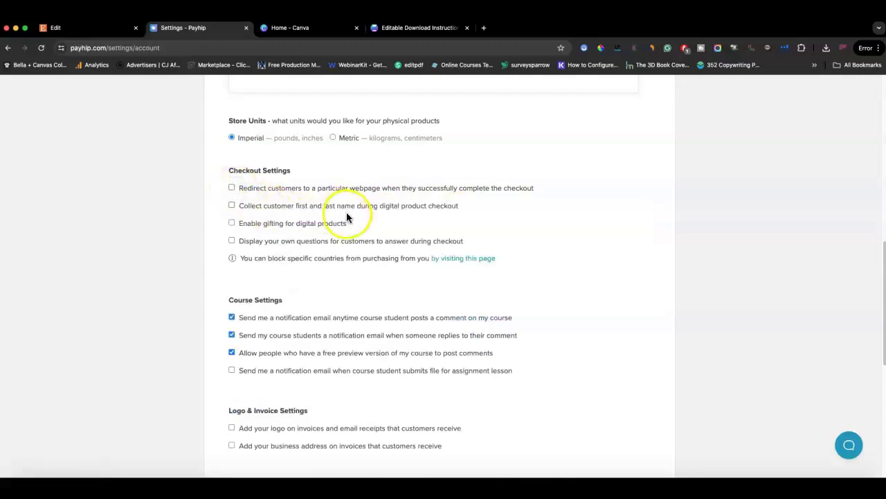
pyautogui.scroll(-5, 339, 336)
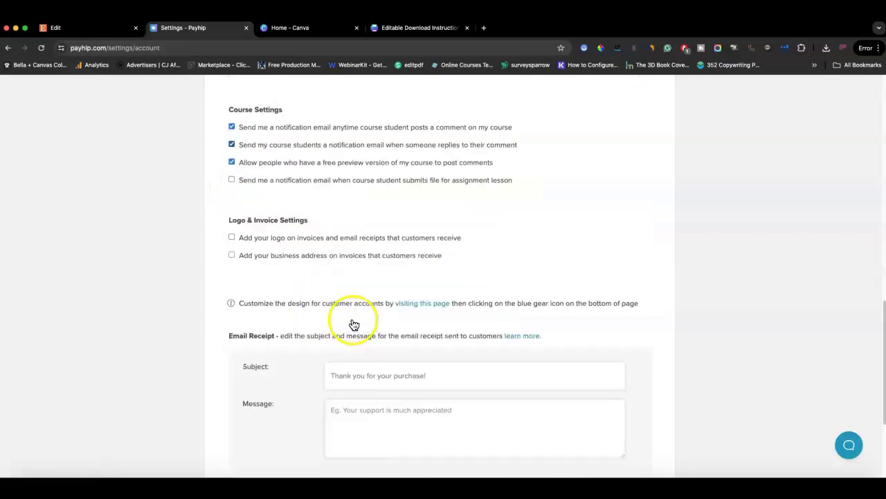
# Leave the account settings and start adding a new product of the Digital Product type.
pyautogui.scroll(-3, 415, 315)
pyautogui.scroll(2, 425, 317)
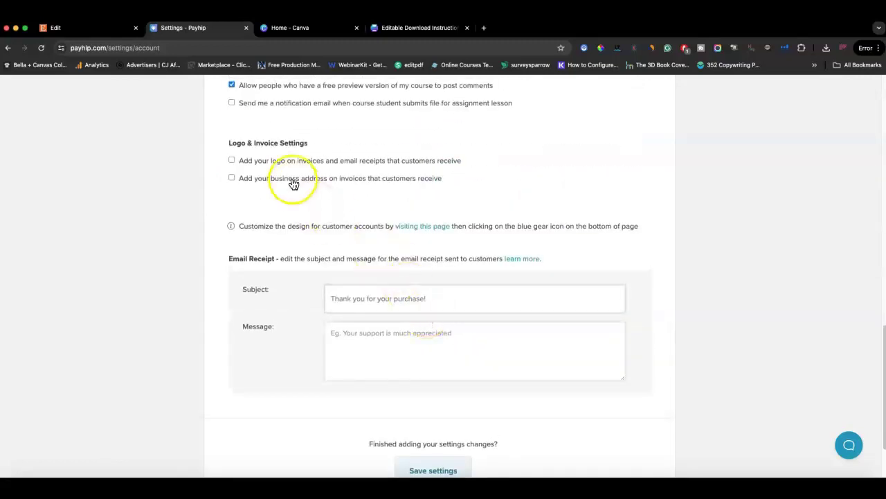
pyautogui.scroll(8, 453, 273)
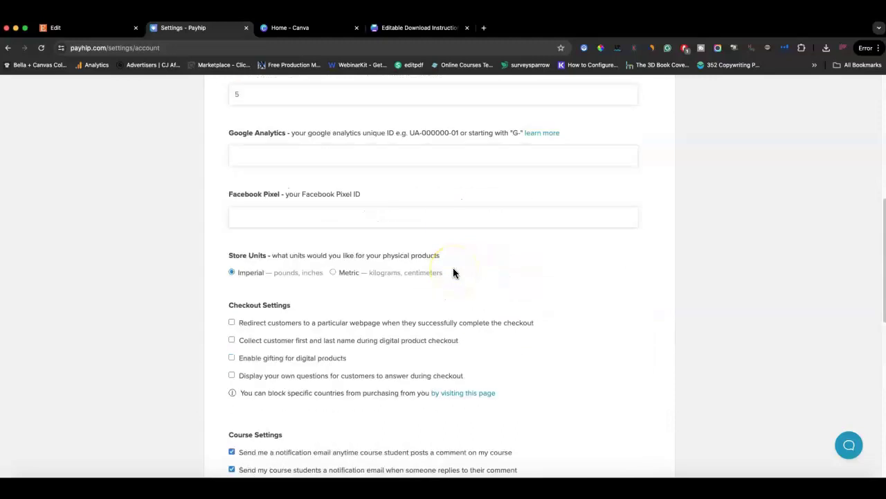
pyautogui.scroll(4, 453, 267)
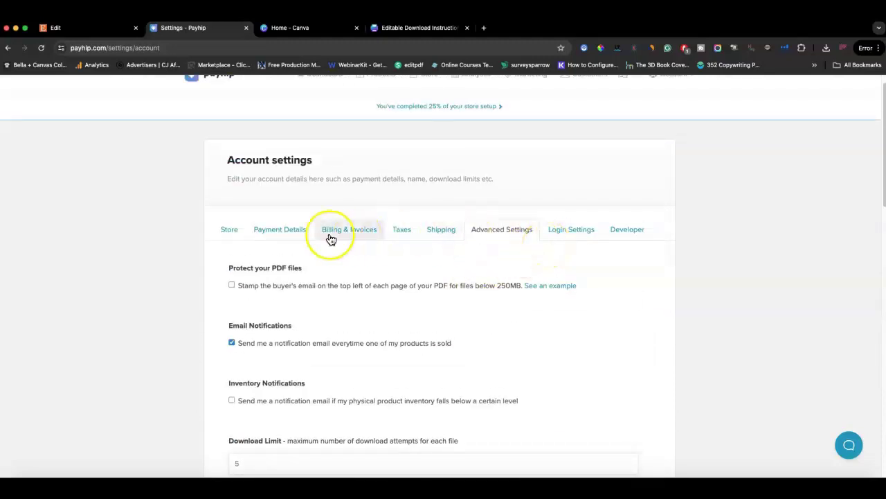
pyautogui.scroll(1, 372, 242)
pyautogui.click(375, 98)
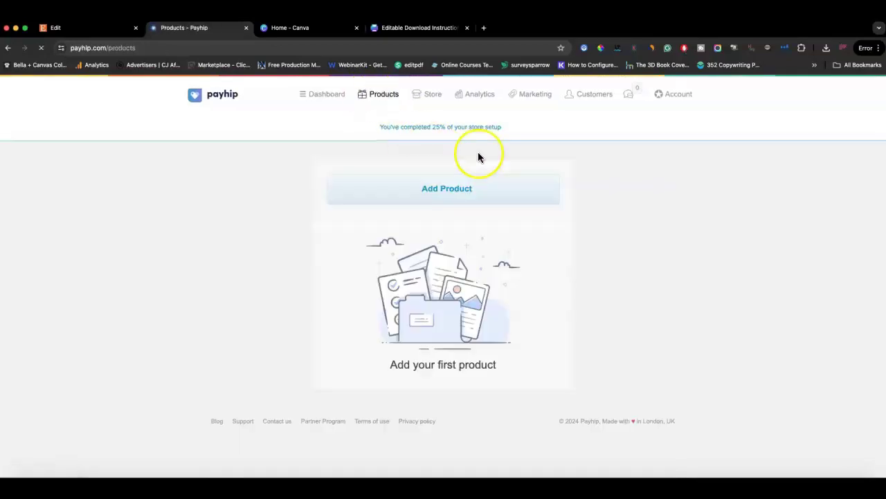
pyautogui.click(451, 201)
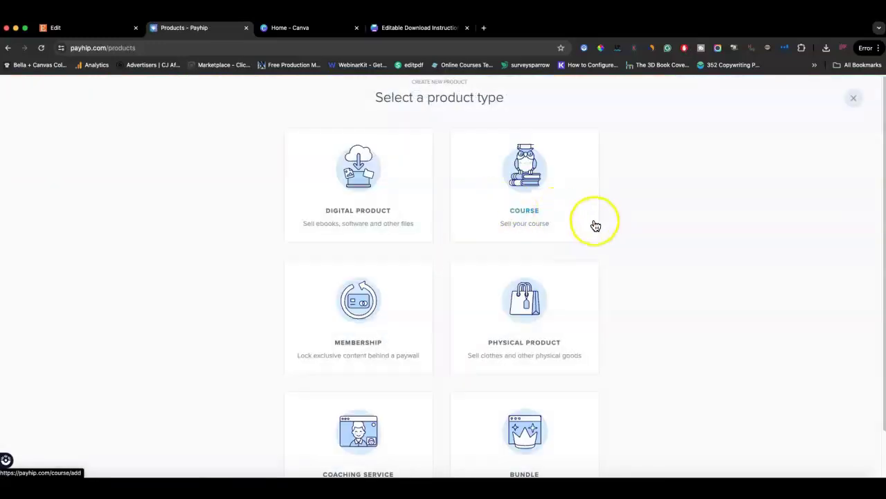
pyautogui.click(362, 184)
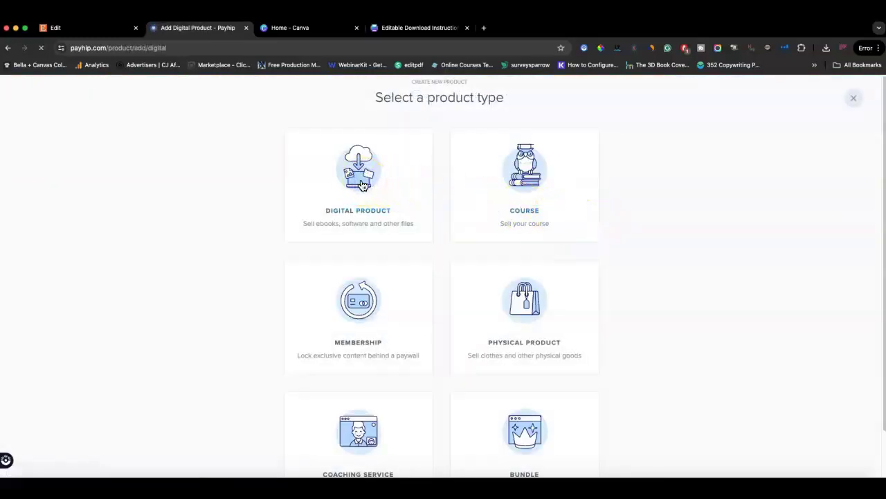
# Title the new digital product Self Concept Workbook.
pyautogui.scroll(-2, 469, 245)
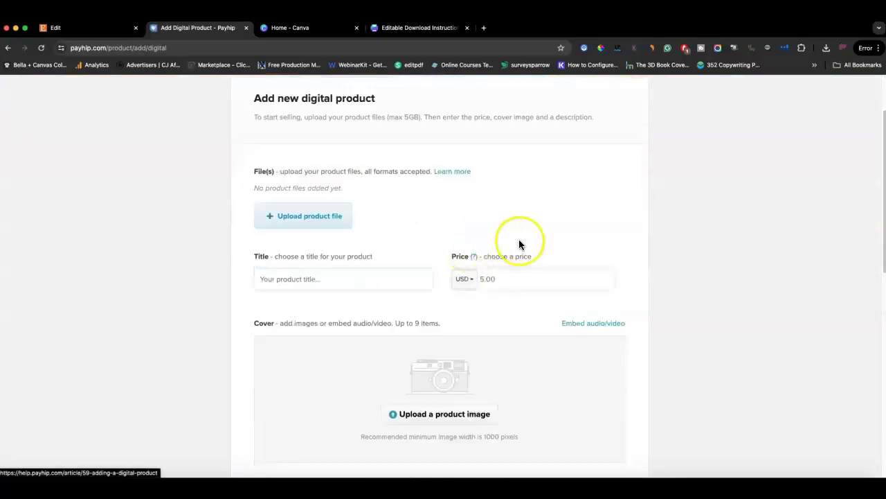
pyautogui.click(391, 275)
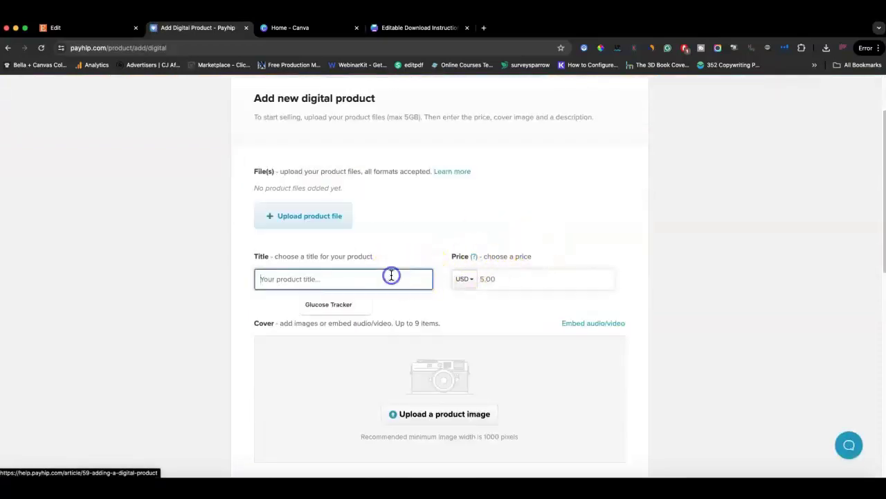
pyautogui.write('Sek')
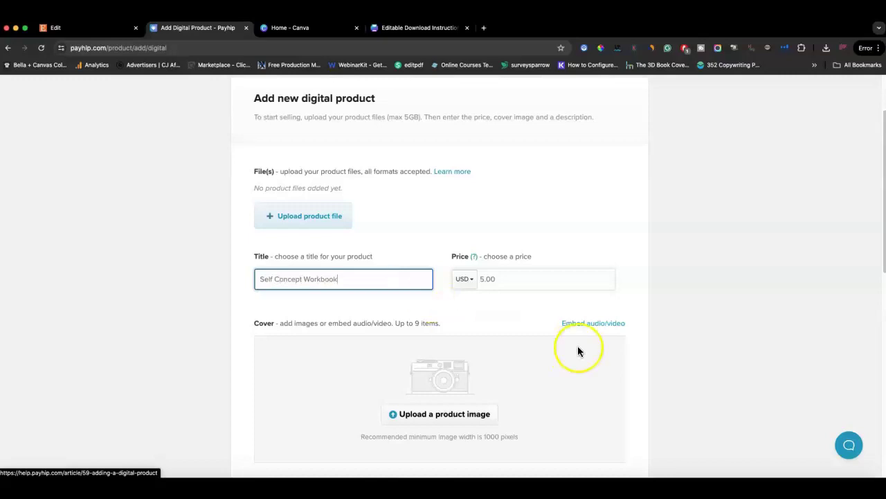
# Upload A5 THE SELF-CONCEPT WORKBOOK-min.pdf.png from Downloads as the product's cover image.
pyautogui.scroll(-5, 579, 346)
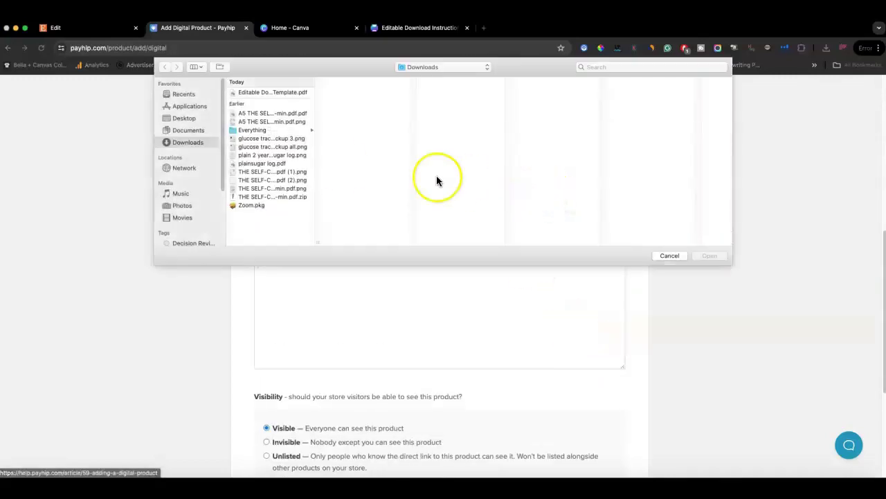
pyautogui.click(280, 121)
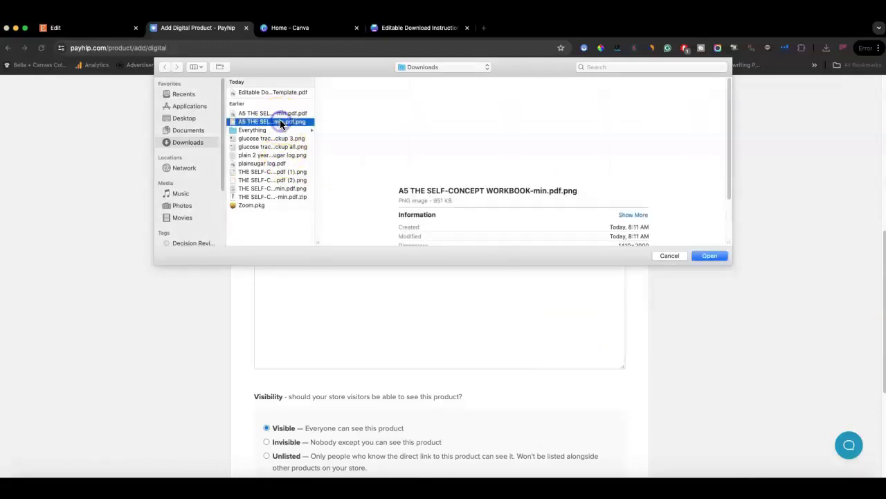
pyautogui.click(705, 255)
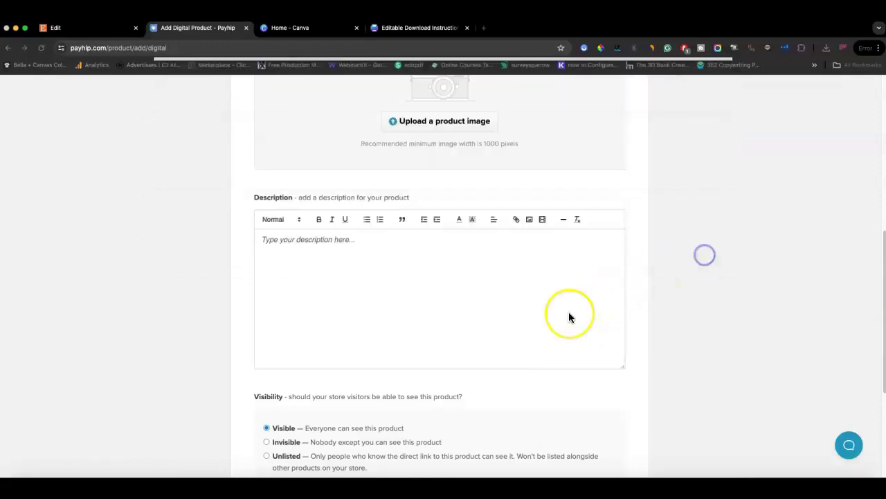
pyautogui.scroll(3, 415, 387)
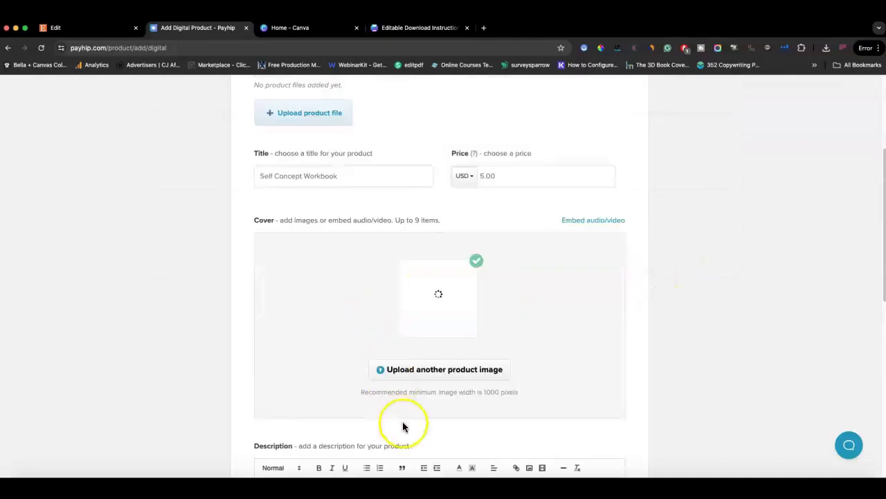
# Expand the product's advanced options and examine the variation, tax, ebook, preview, sales limit, mailing list and license key choices.
pyautogui.scroll(-3, 448, 413)
pyautogui.scroll(-5, 435, 327)
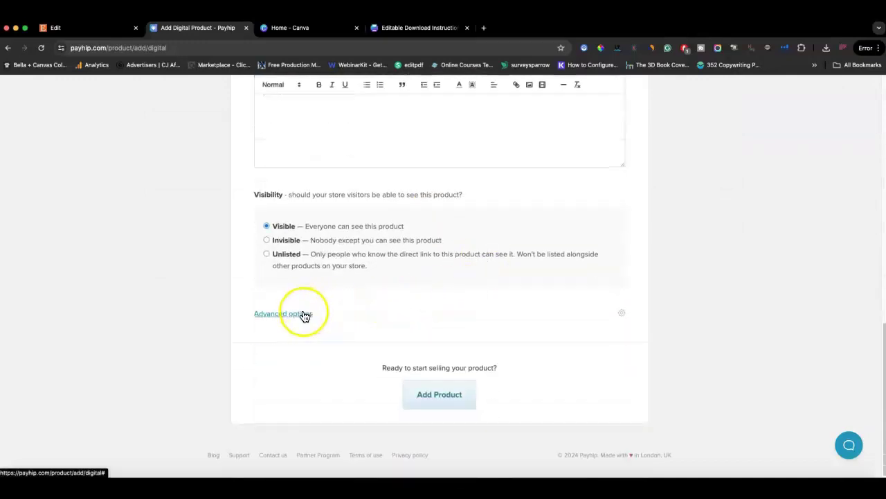
pyautogui.click(303, 313)
pyautogui.scroll(-3, 406, 289)
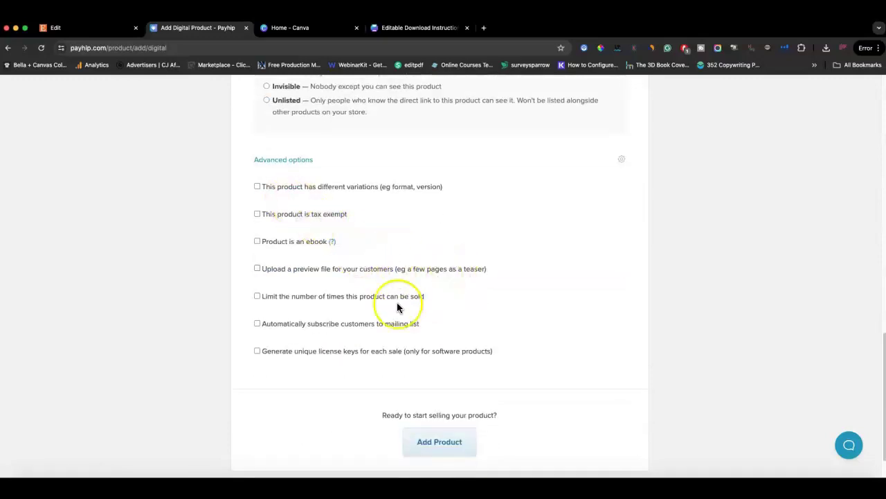
pyautogui.scroll(1, 367, 317)
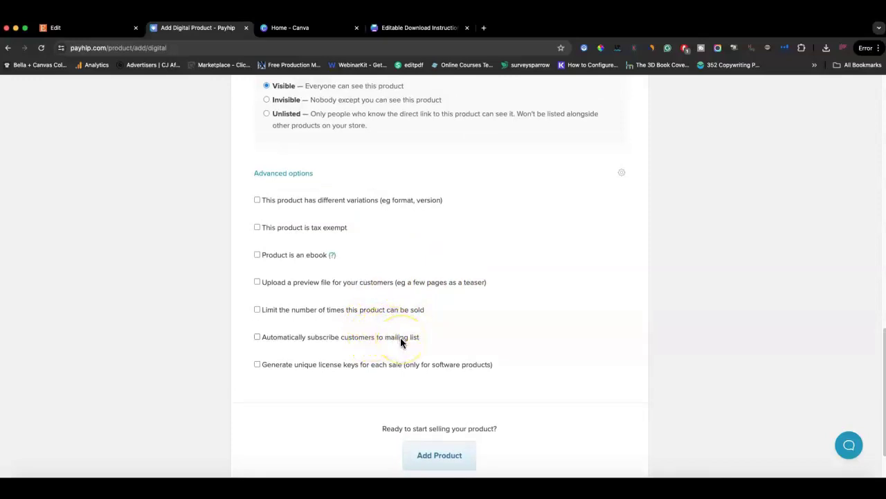
# Upload A5 THE SELF-CONCEPT WORKBOOK-min.pdf.pdf from Downloads as the product file.
pyautogui.scroll(15, 454, 343)
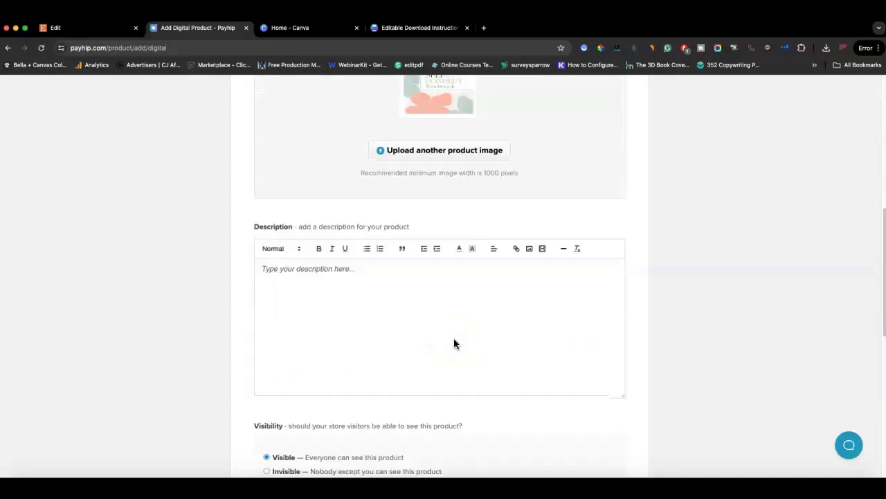
pyautogui.scroll(5, 453, 343)
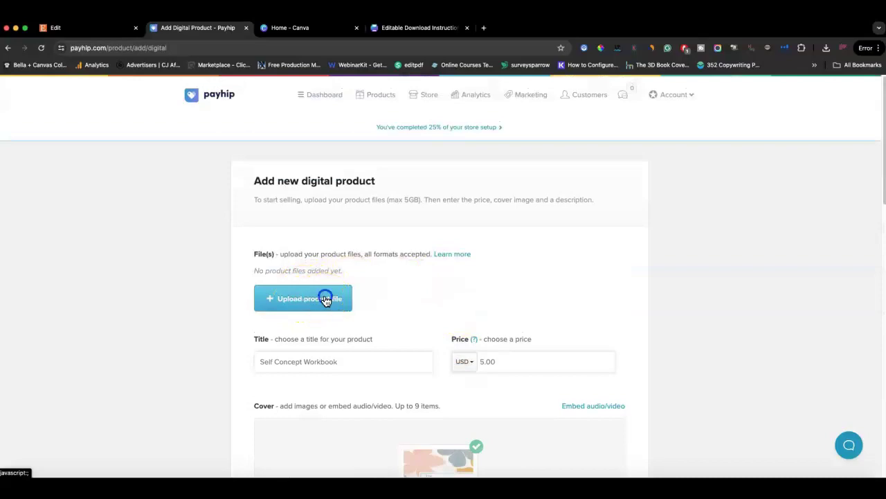
pyautogui.click(326, 296)
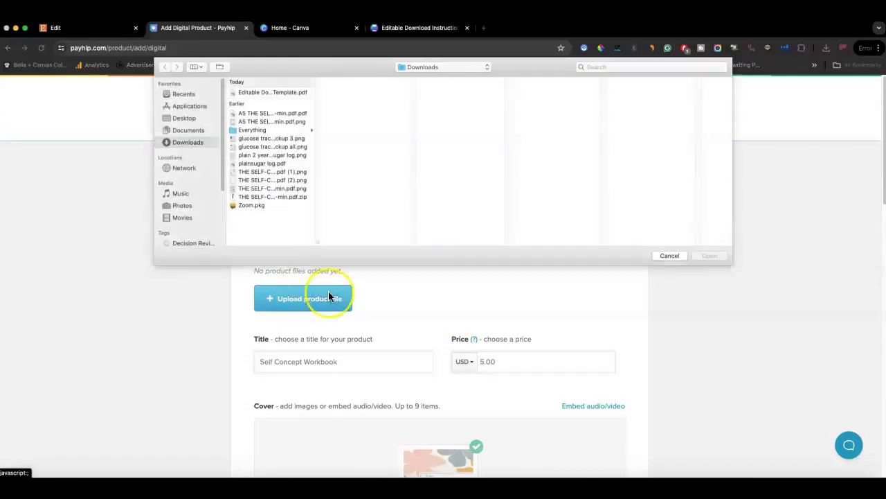
pyautogui.click(288, 113)
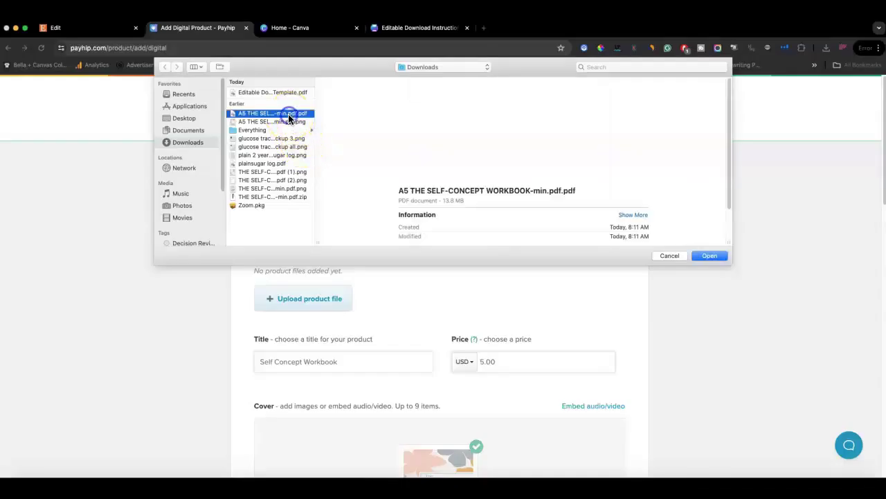
pyautogui.click(713, 255)
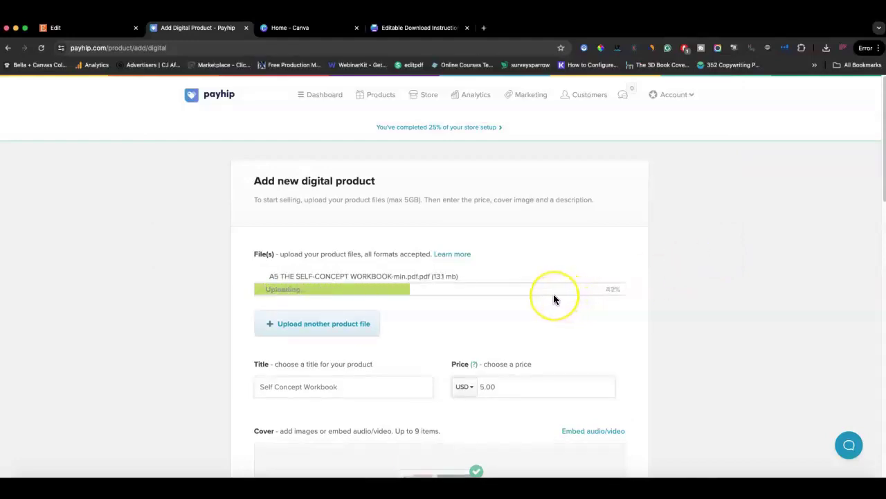
pyautogui.scroll(-1, 553, 294)
pyautogui.scroll(1, 553, 296)
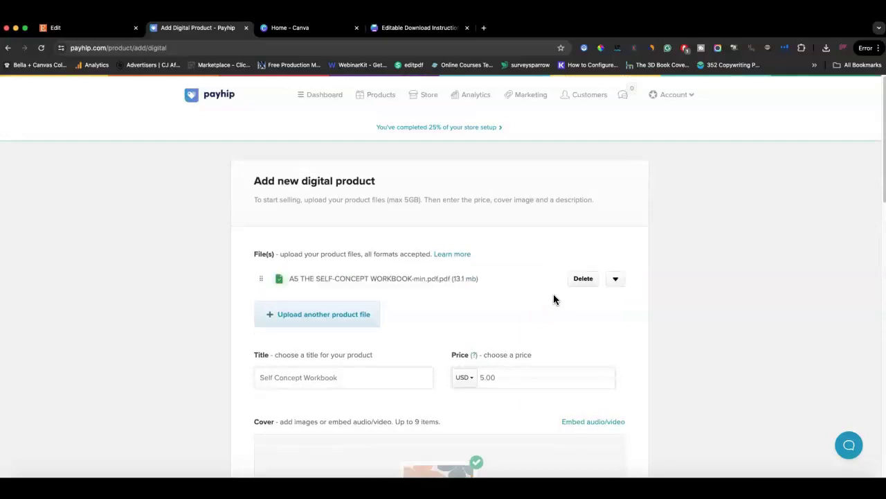
# Add the Self Concept Workbook product to the store and look over its public product page.
pyautogui.scroll(-5, 499, 291)
pyautogui.scroll(-7, 513, 282)
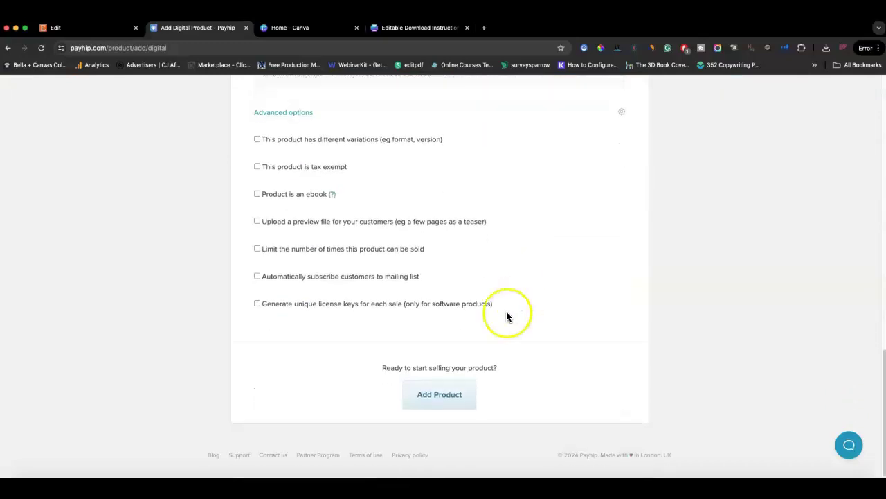
pyautogui.click(425, 403)
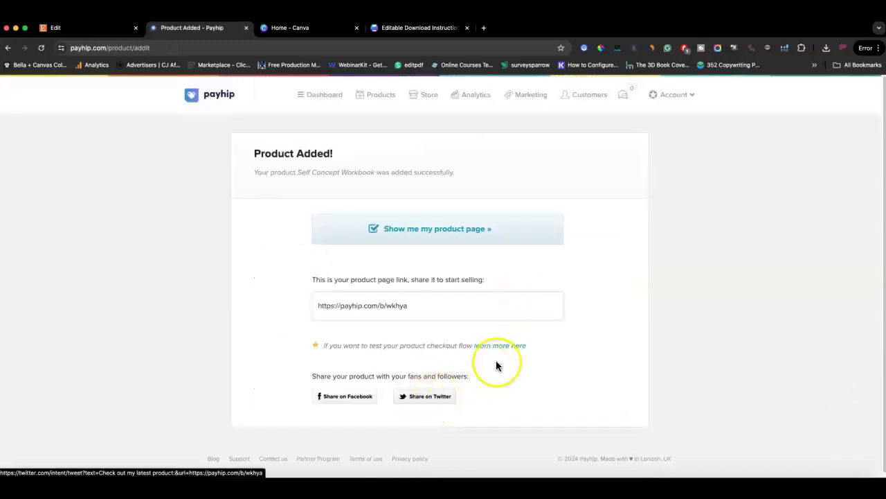
pyautogui.click(441, 237)
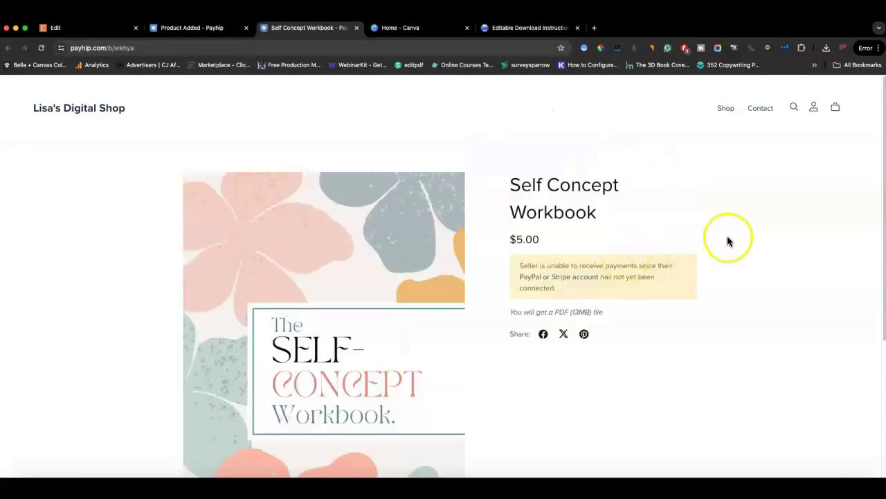
pyautogui.scroll(-5, 716, 244)
pyautogui.scroll(5, 716, 243)
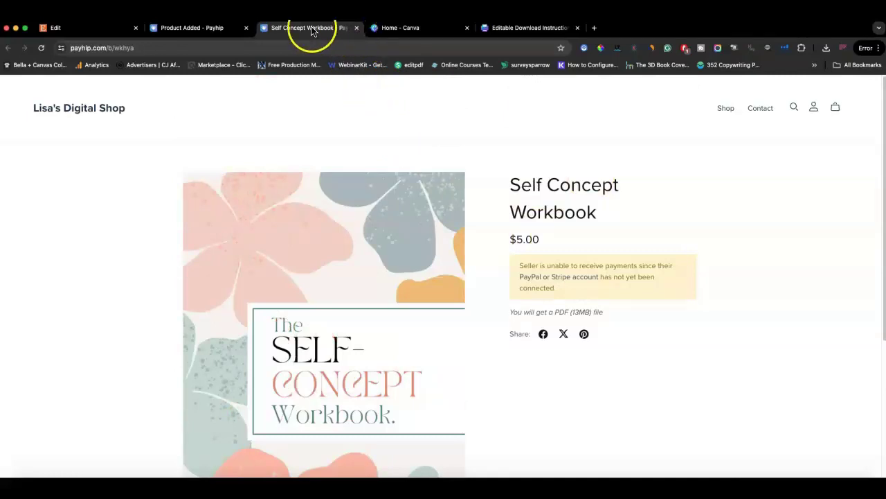
# Open the Self Concept Workbook product for editing from the products list and delete its attached workbook PDF.
pyautogui.click(229, 28)
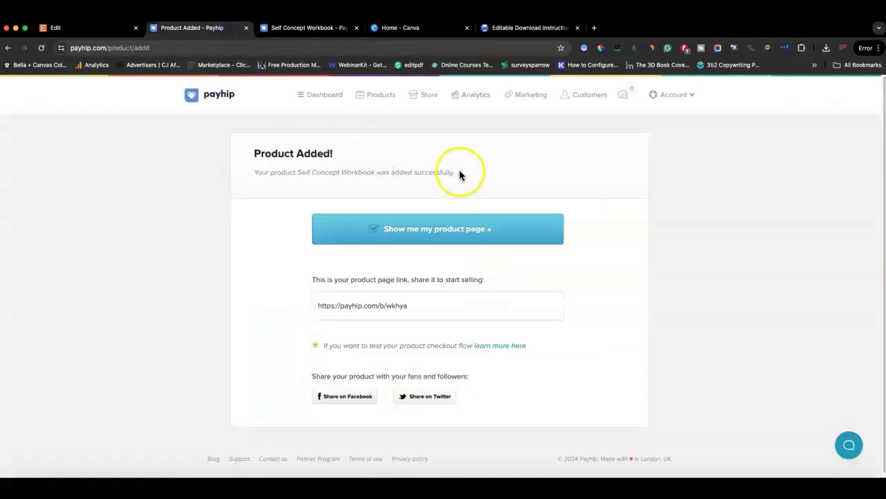
pyautogui.click(369, 97)
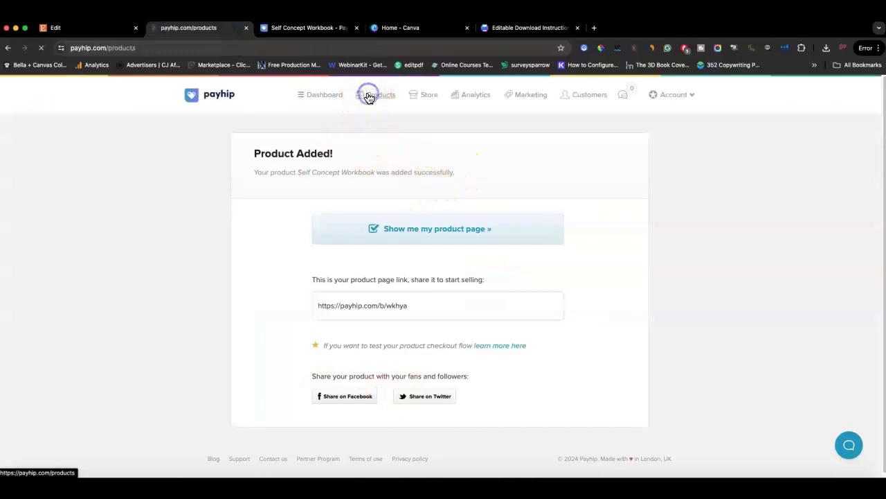
pyautogui.click(525, 241)
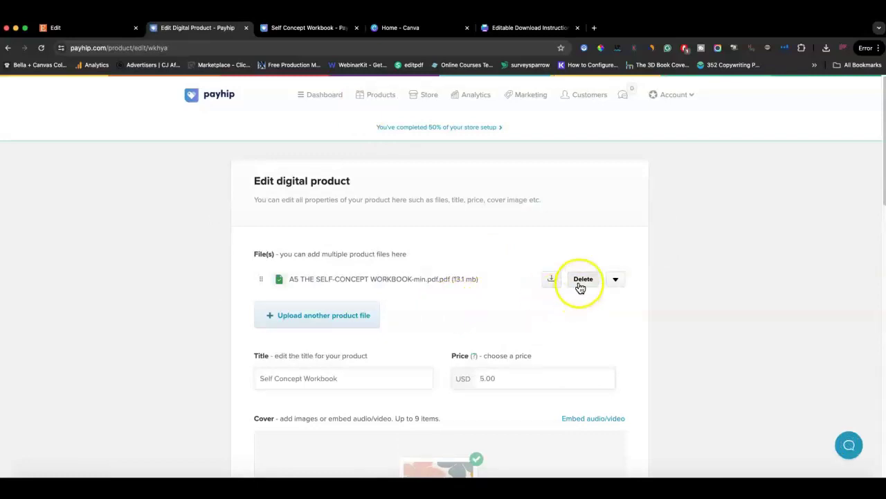
pyautogui.click(580, 284)
pyautogui.click(461, 319)
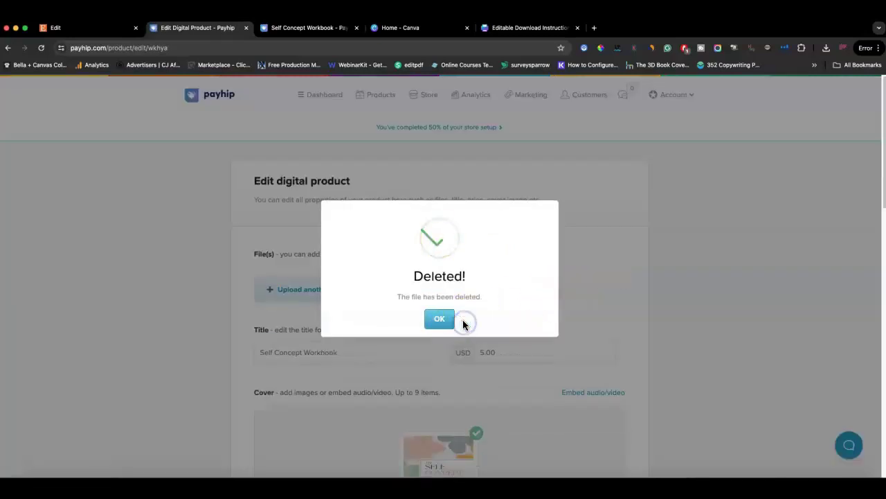
pyautogui.click(440, 319)
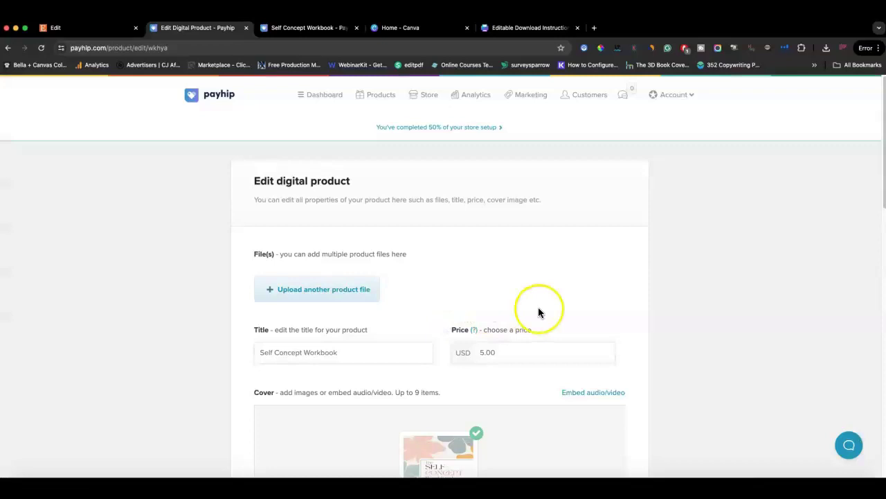
# Upload Editable Download Instructions Template.pdf from Downloads as the product's file.
pyautogui.click(365, 289)
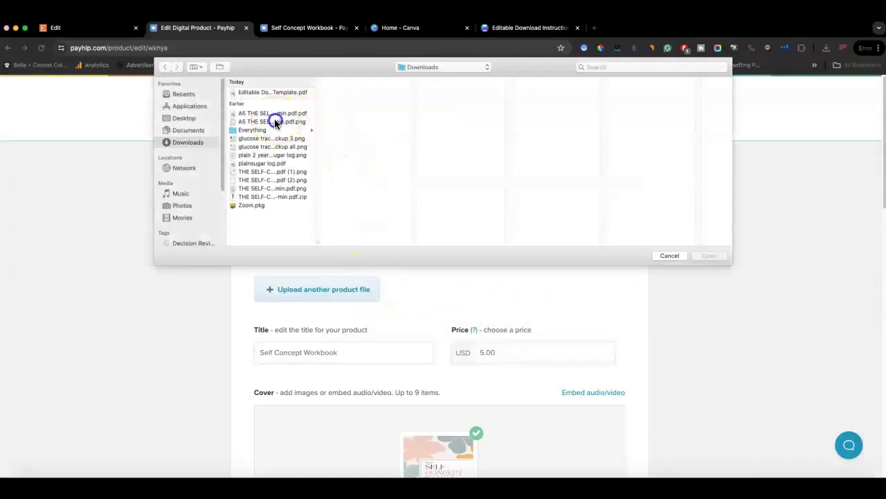
pyautogui.click(275, 121)
pyautogui.click(273, 92)
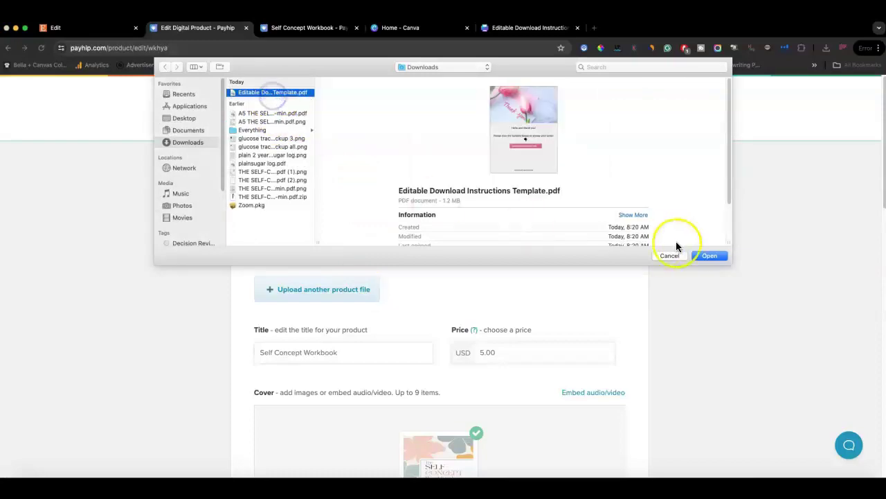
pyautogui.click(706, 255)
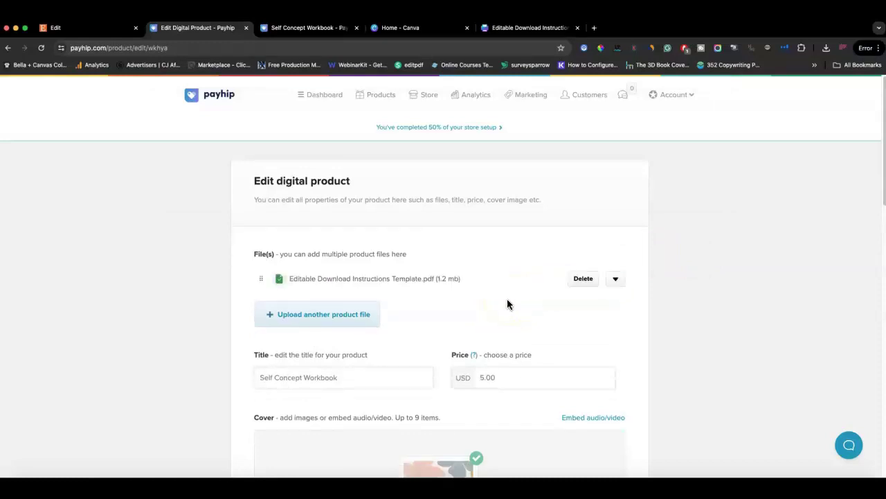
pyautogui.scroll(-4, 512, 297)
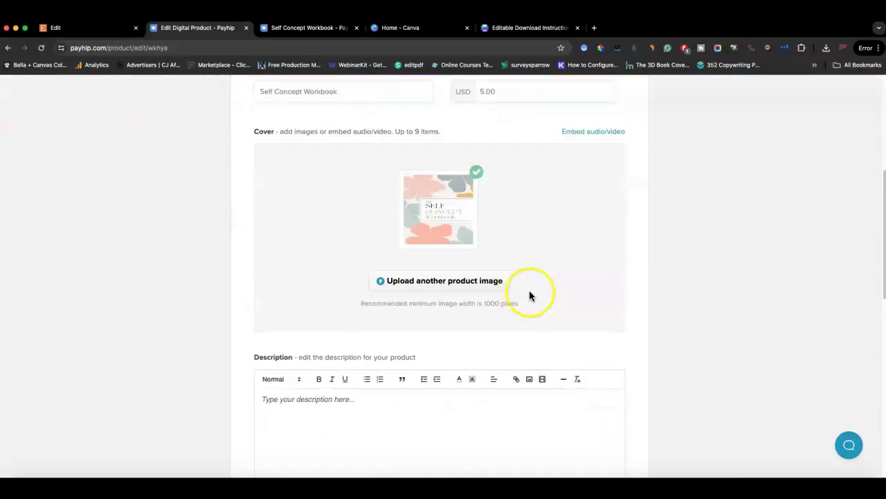
# Switch to Google Drive, search for "self conce" and open A5 THE SELF-CONCEPT WORKBOOK-min.pdf.pdf.
pyautogui.scroll(3, 575, 313)
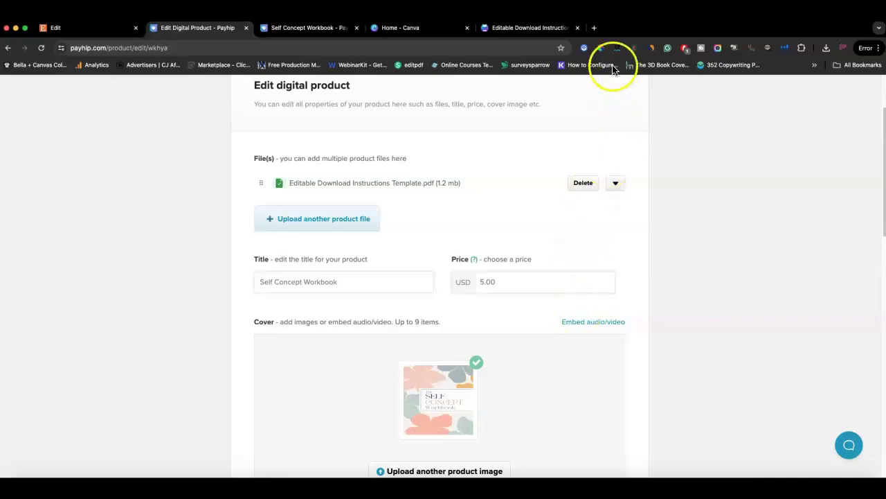
pyautogui.click(593, 28)
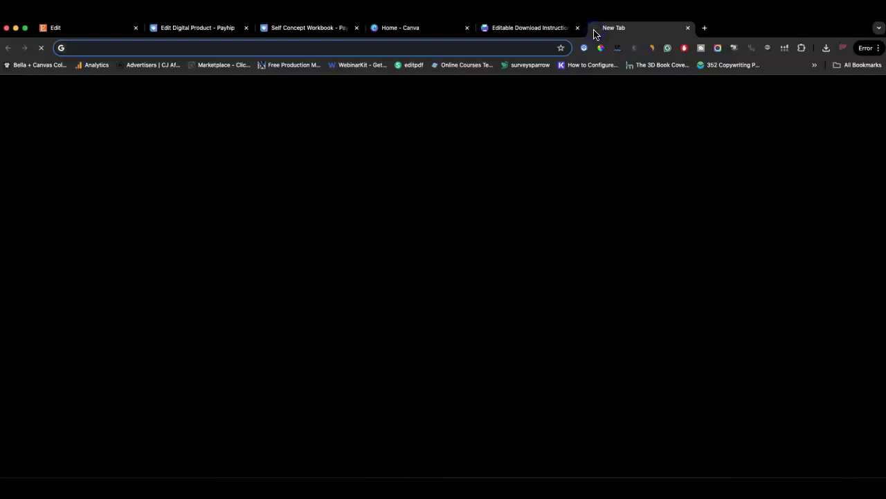
pyautogui.write('google')
pyautogui.press('Return')
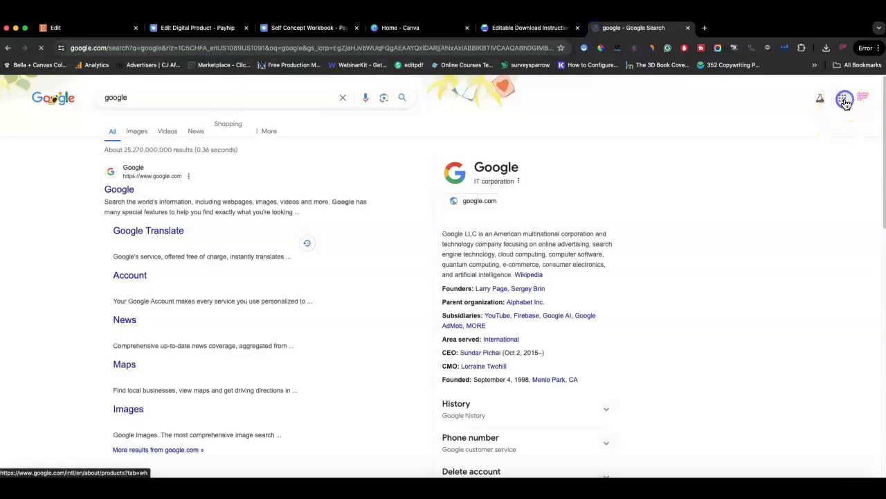
pyautogui.click(845, 102)
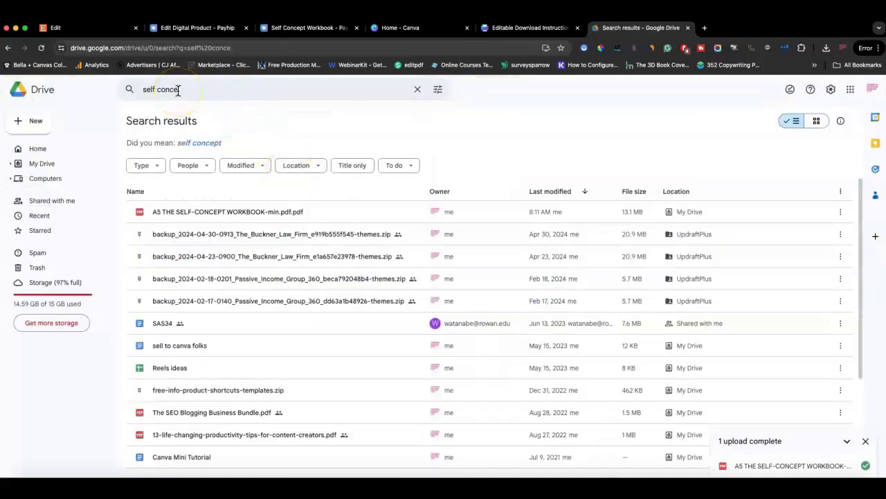
pyautogui.click(285, 208)
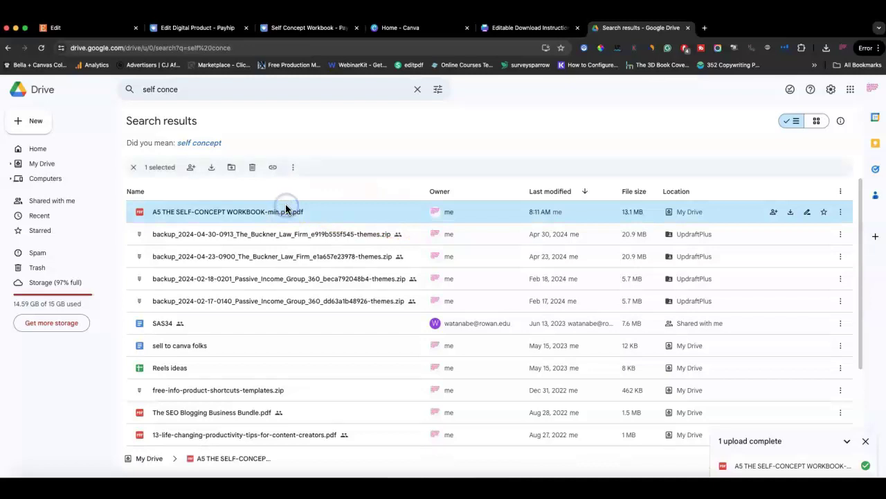
pyautogui.doubleClick(360, 216)
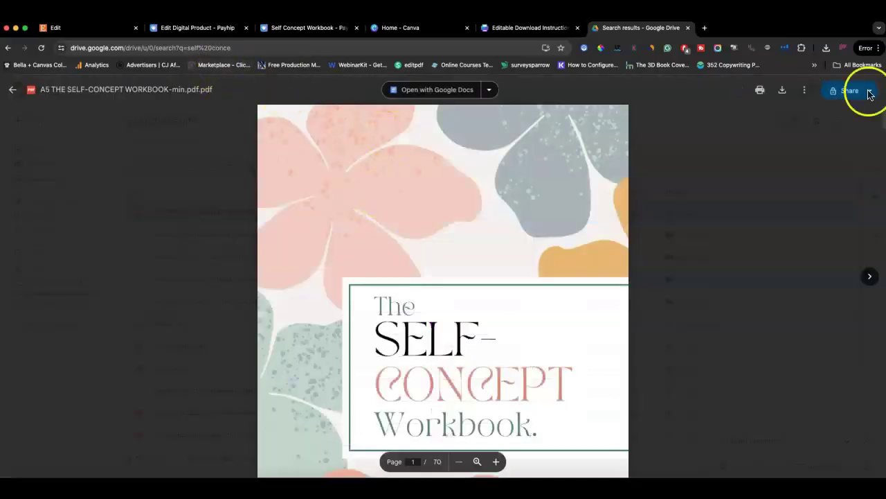
# Set the workbook PDF's general access to anyone with the link and copy its sharing link.
pyautogui.click(870, 94)
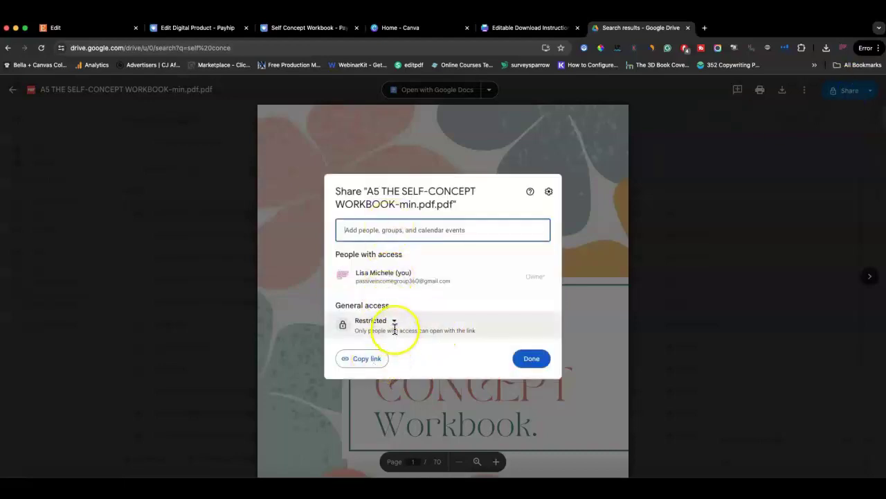
pyautogui.click(395, 326)
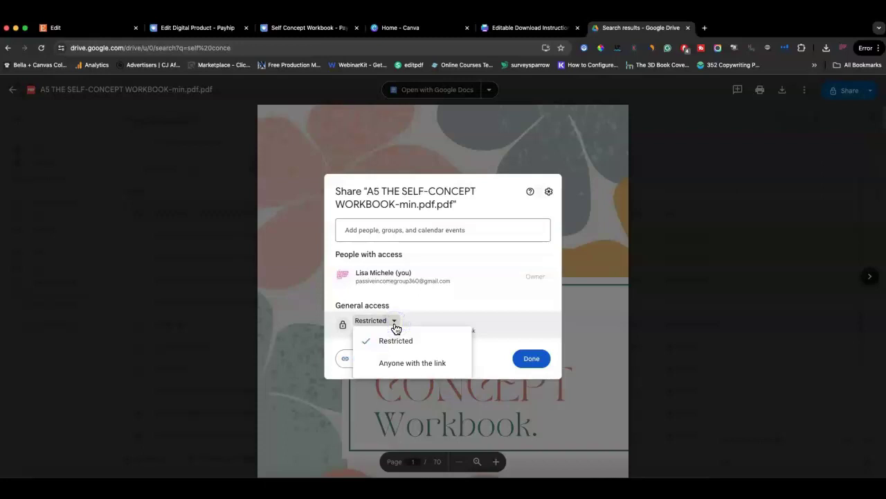
pyautogui.click(401, 363)
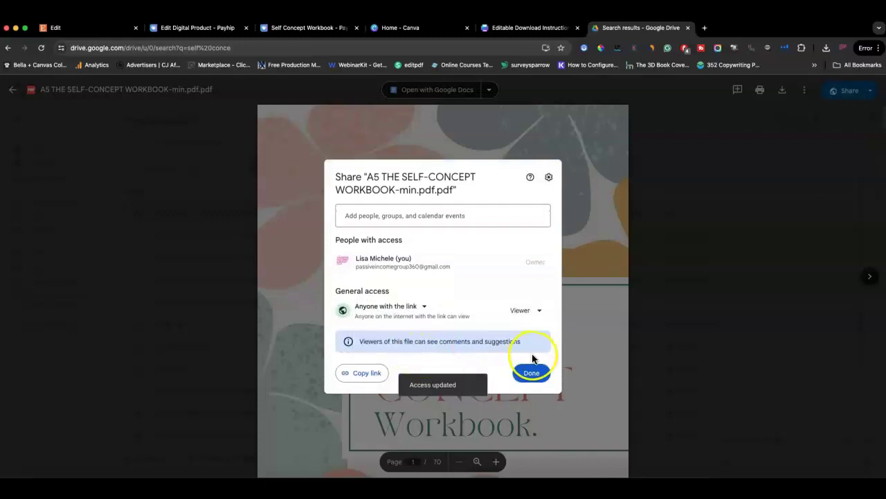
pyautogui.click(363, 373)
pyautogui.click(530, 374)
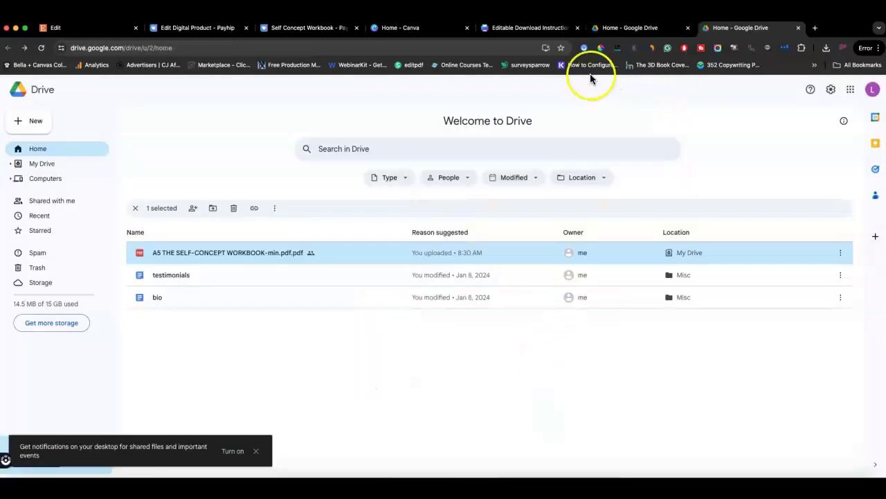
# In the Canva download instructions template, replace the link on the "DOWNLOAD YOUR PRODUCT HERE" text with the copied Google Drive link.
pyautogui.click(539, 29)
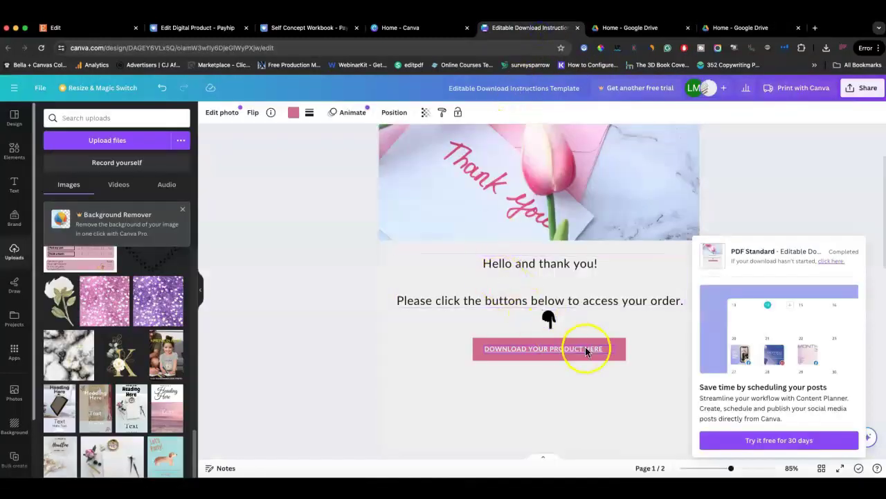
pyautogui.click(585, 348)
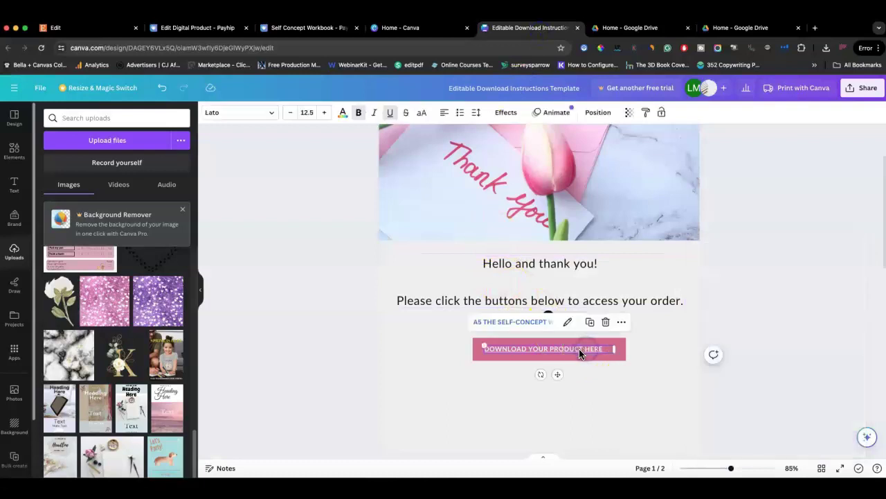
pyautogui.click(624, 325)
pyautogui.click(649, 285)
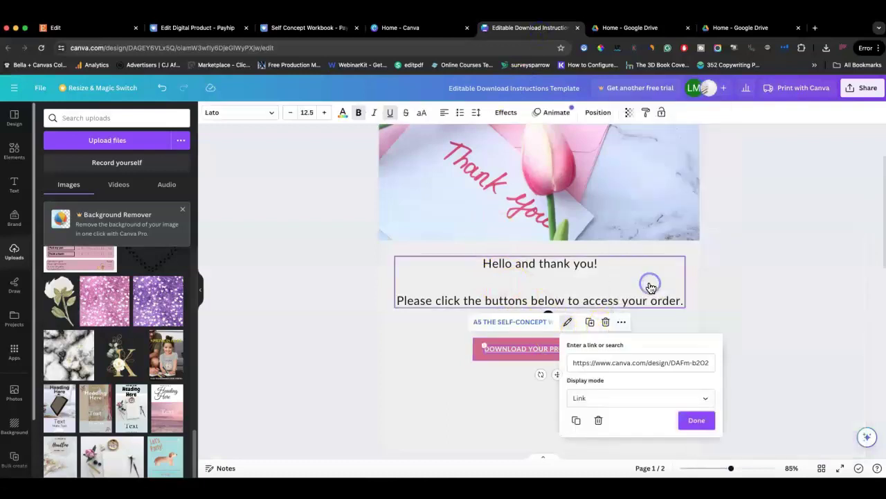
pyautogui.click(628, 359)
pyautogui.tripleClick(628, 360)
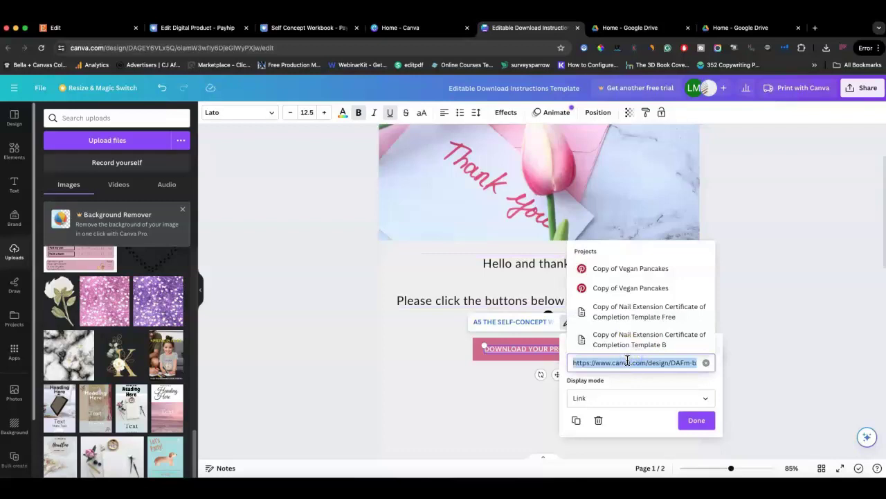
pyautogui.rightClick(627, 361)
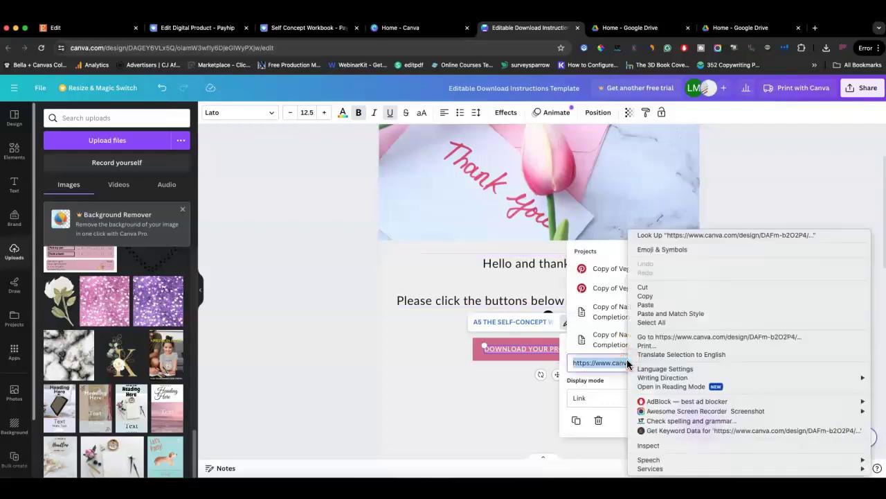
pyautogui.click(661, 306)
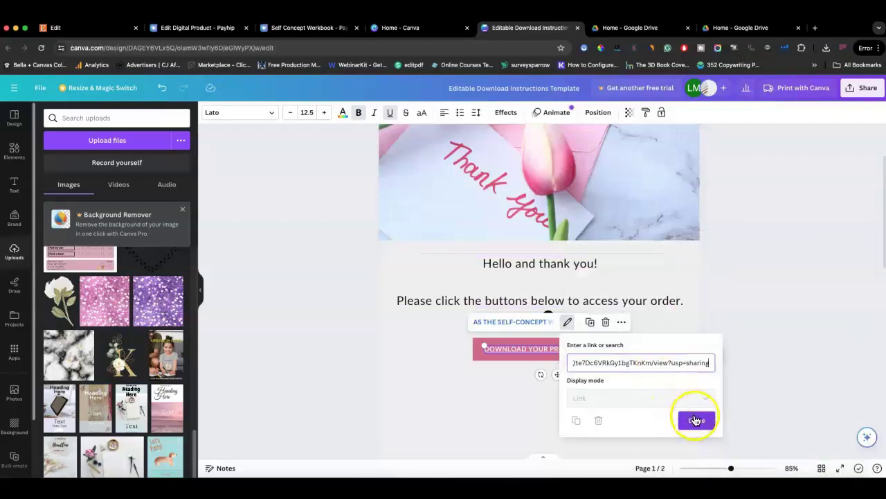
pyautogui.click(695, 419)
pyautogui.click(740, 305)
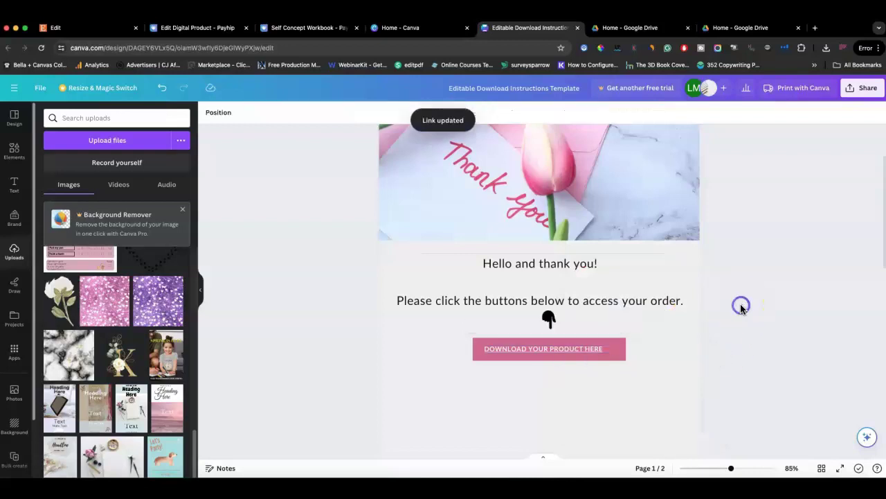
pyautogui.click(744, 29)
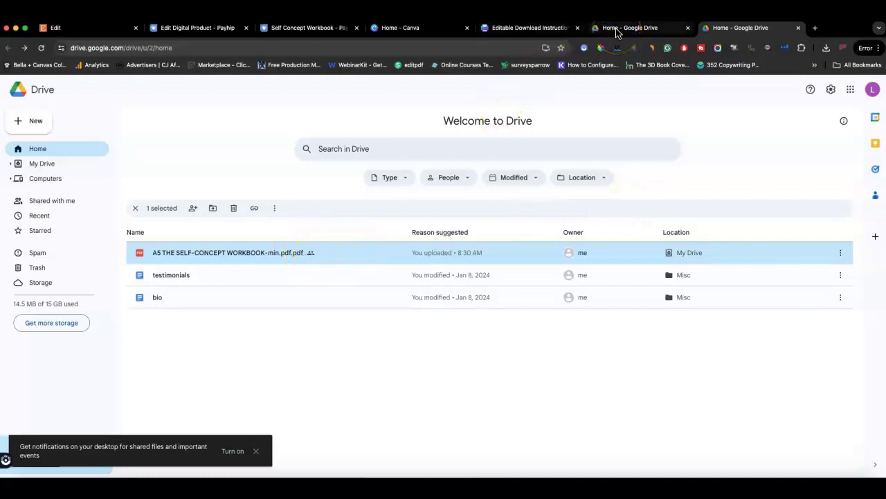
pyautogui.click(551, 29)
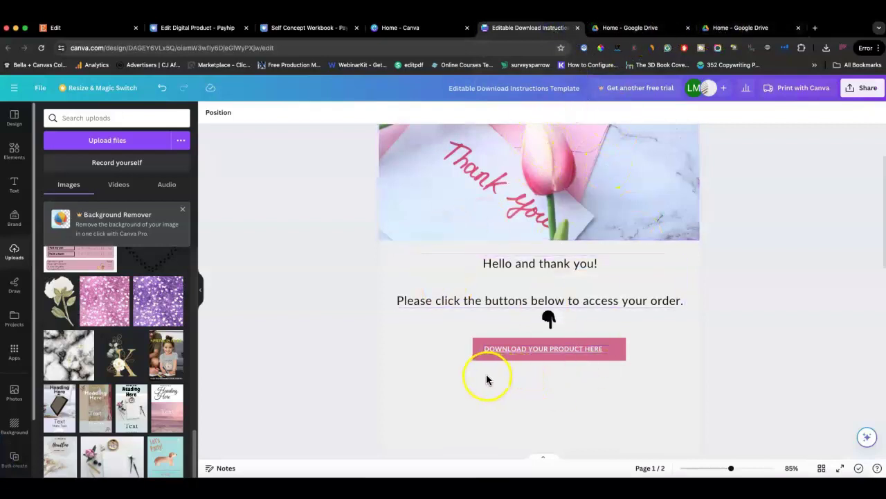
pyautogui.click(417, 381)
pyautogui.click(744, 186)
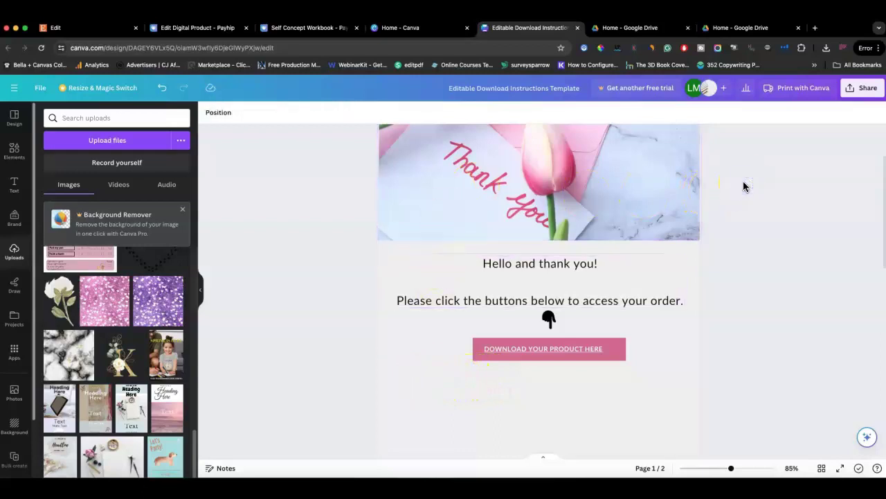
pyautogui.click(610, 348)
pyautogui.click(700, 286)
pyautogui.click(689, 259)
pyautogui.click(648, 321)
pyautogui.click(572, 349)
pyautogui.click(574, 352)
pyautogui.click(647, 351)
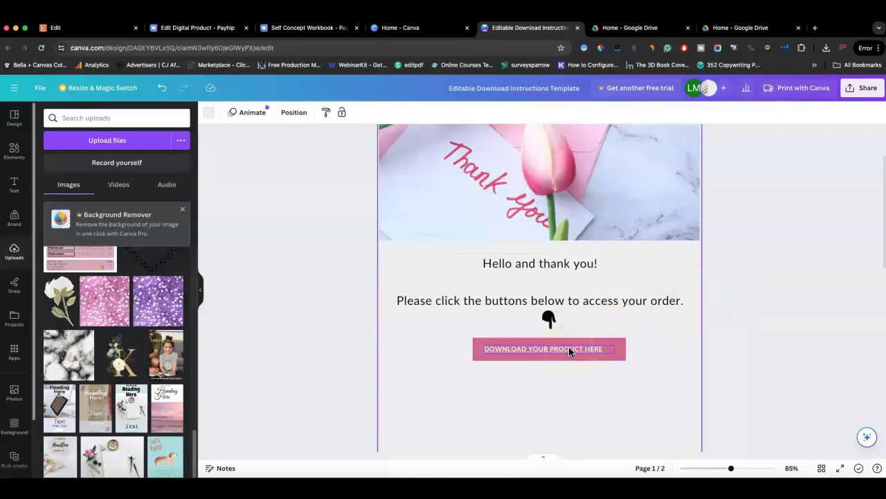
# Enlarge the "Self Concept Workbook" text on page 2 to about size 23.1 and reposition it under "What you'll receive:".
pyautogui.moveTo(731, 468); pyautogui.dragTo(722, 467)
pyautogui.scroll(-10, 637, 388)
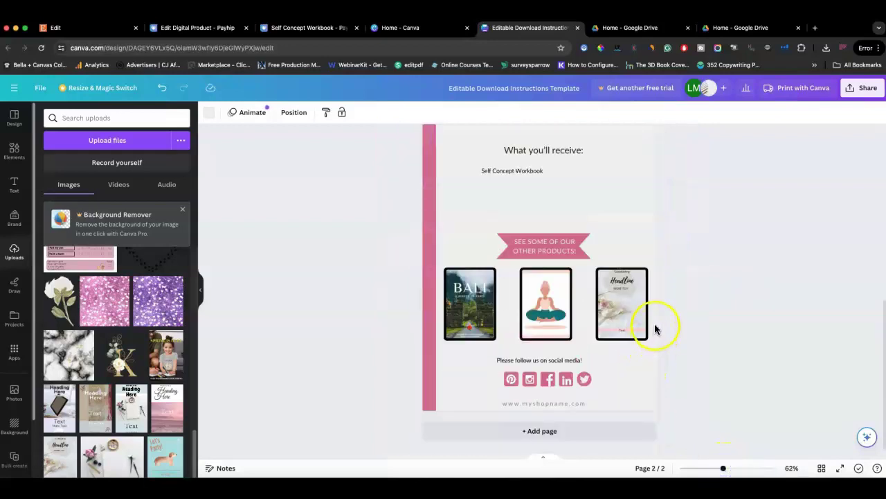
pyautogui.scroll(5, 698, 326)
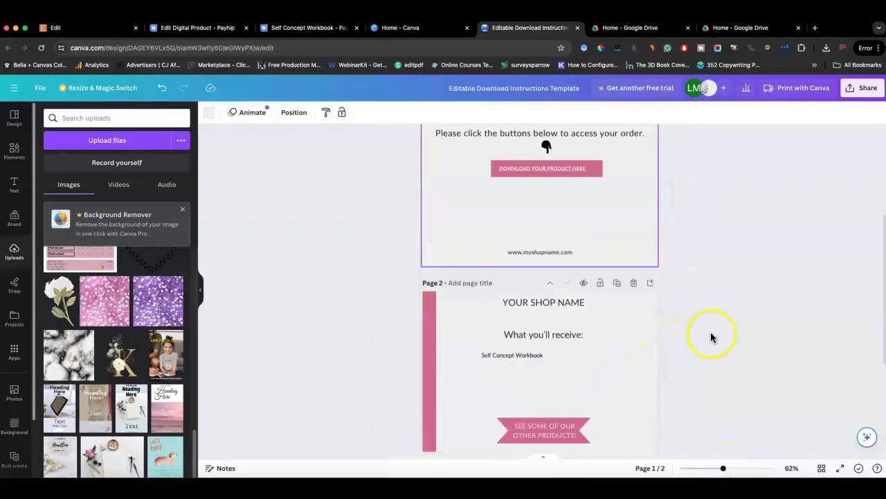
pyautogui.scroll(1, 711, 337)
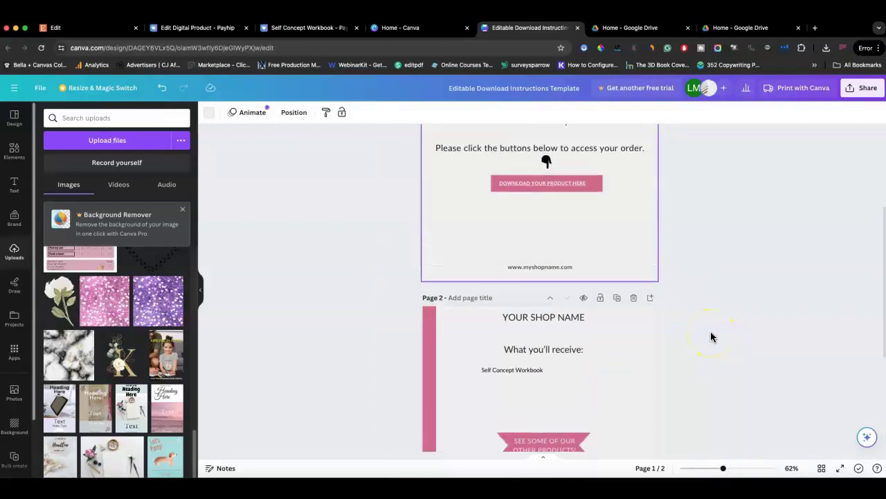
pyautogui.scroll(-5, 686, 339)
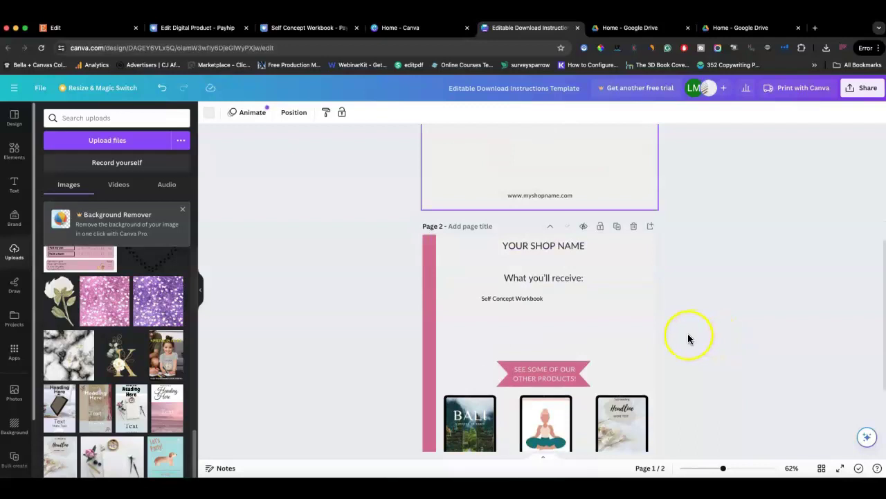
pyautogui.click(540, 308)
pyautogui.moveTo(613, 327); pyautogui.dragTo(668, 333)
pyautogui.moveTo(569, 320); pyautogui.dragTo(586, 317)
pyautogui.moveTo(589, 318); pyautogui.dragTo(587, 317)
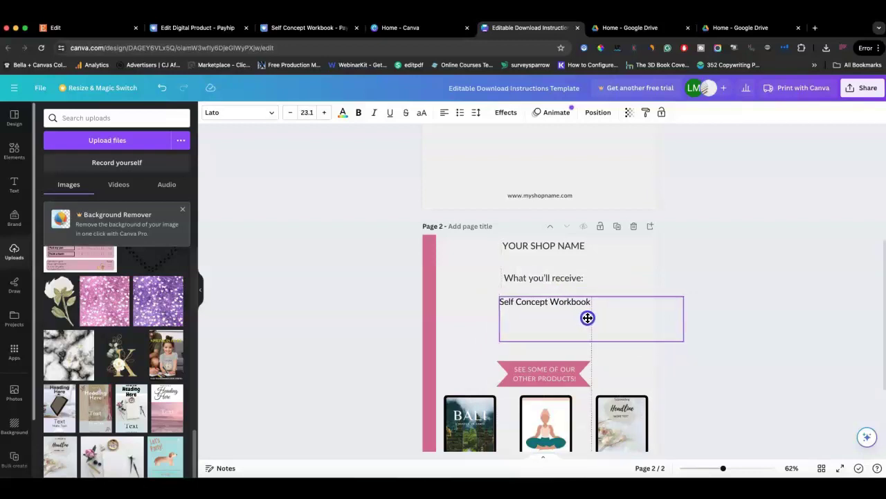
pyautogui.click(738, 320)
# Duplicate the page 1 download button together with its text twice and stack the copies below the original.
pyautogui.scroll(5, 730, 318)
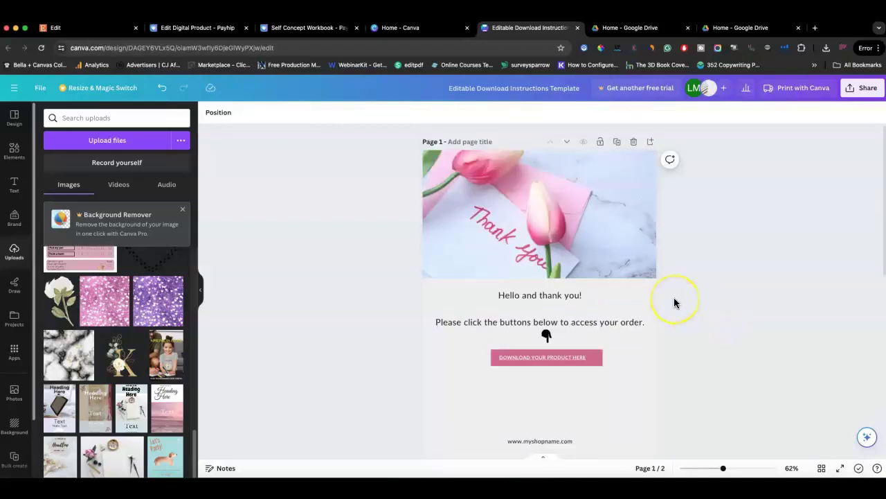
pyautogui.click(480, 346)
pyautogui.moveTo(481, 352); pyautogui.dragTo(623, 377)
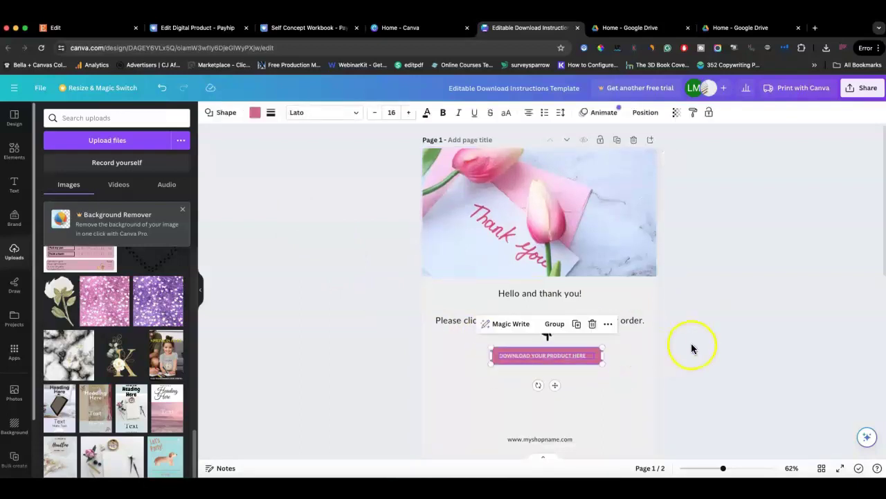
pyautogui.click(576, 323)
pyautogui.moveTo(562, 361); pyautogui.dragTo(560, 419)
pyautogui.scroll(-2, 661, 344)
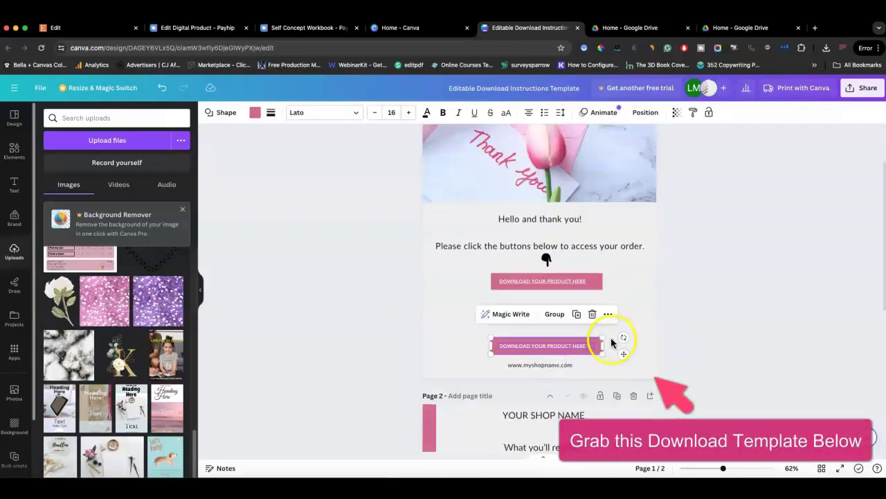
pyautogui.click(700, 338)
pyautogui.scroll(2, 701, 341)
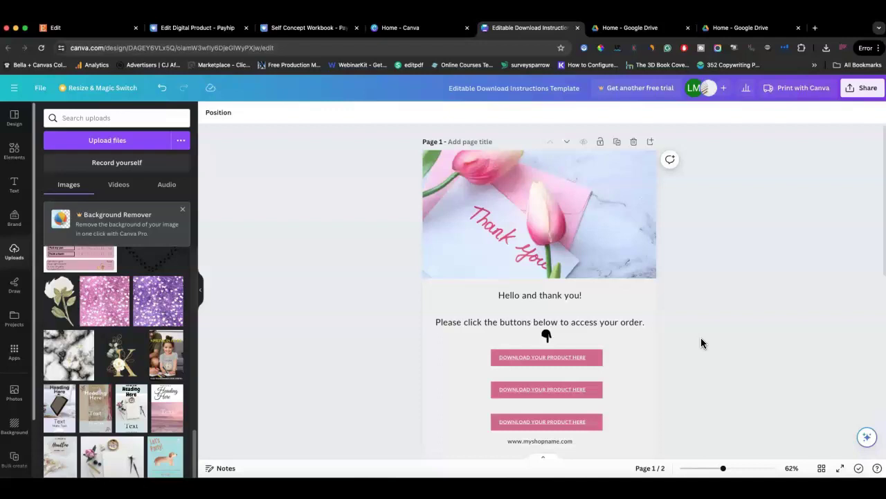
pyautogui.click(751, 377)
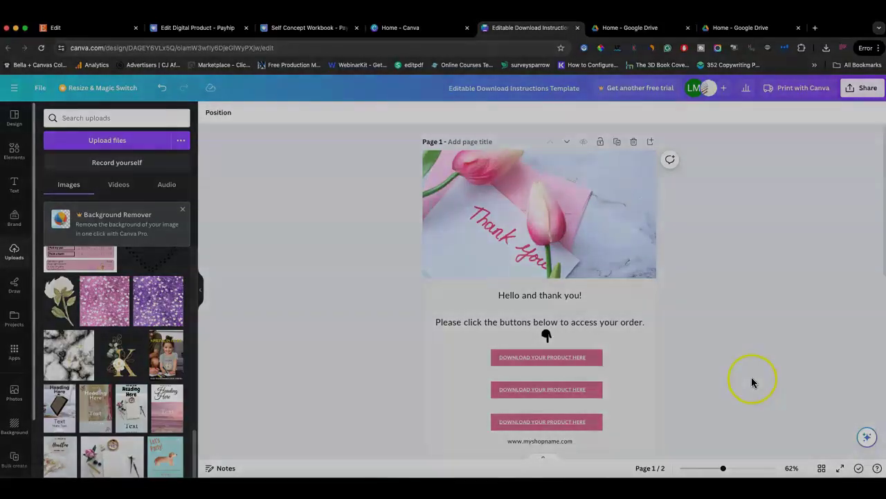